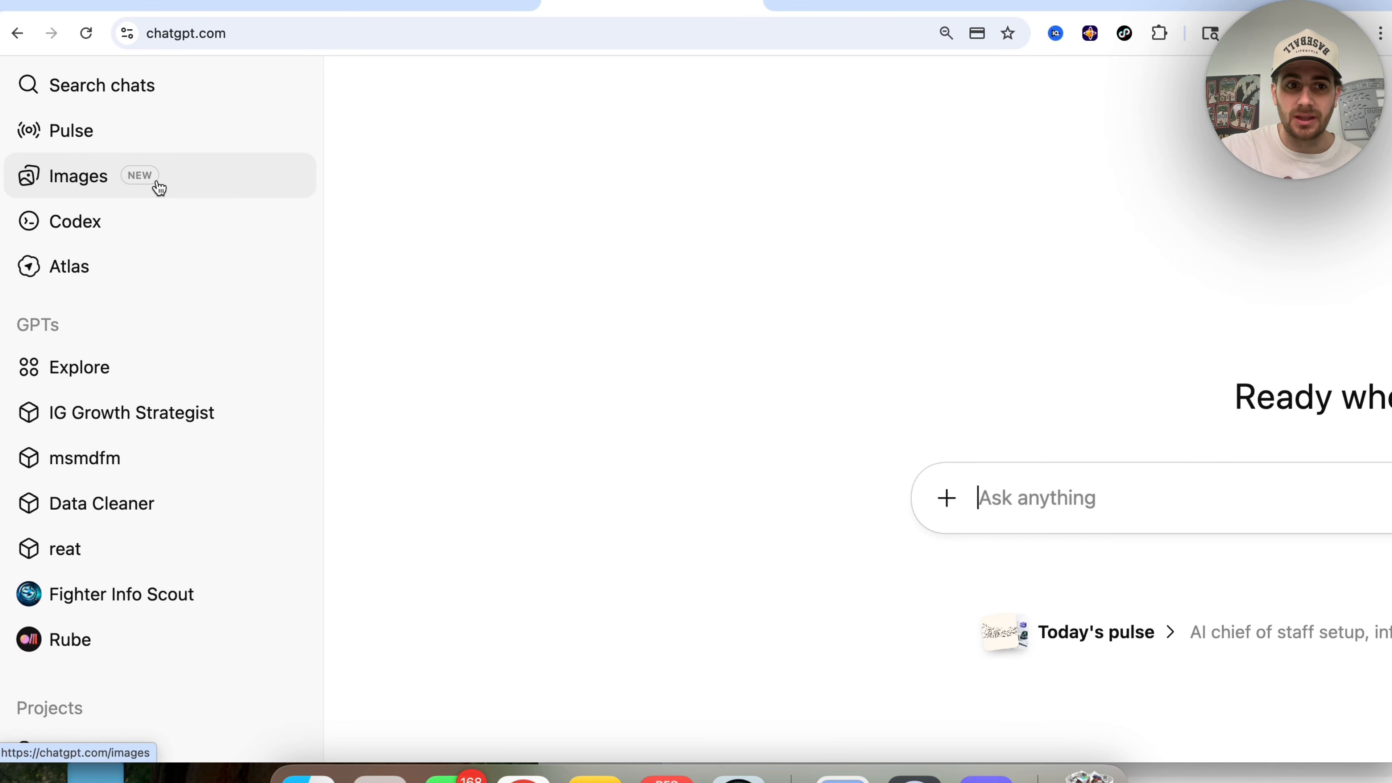
- Open the Images page and browse the previously generated pictures under My images
click(155, 180)
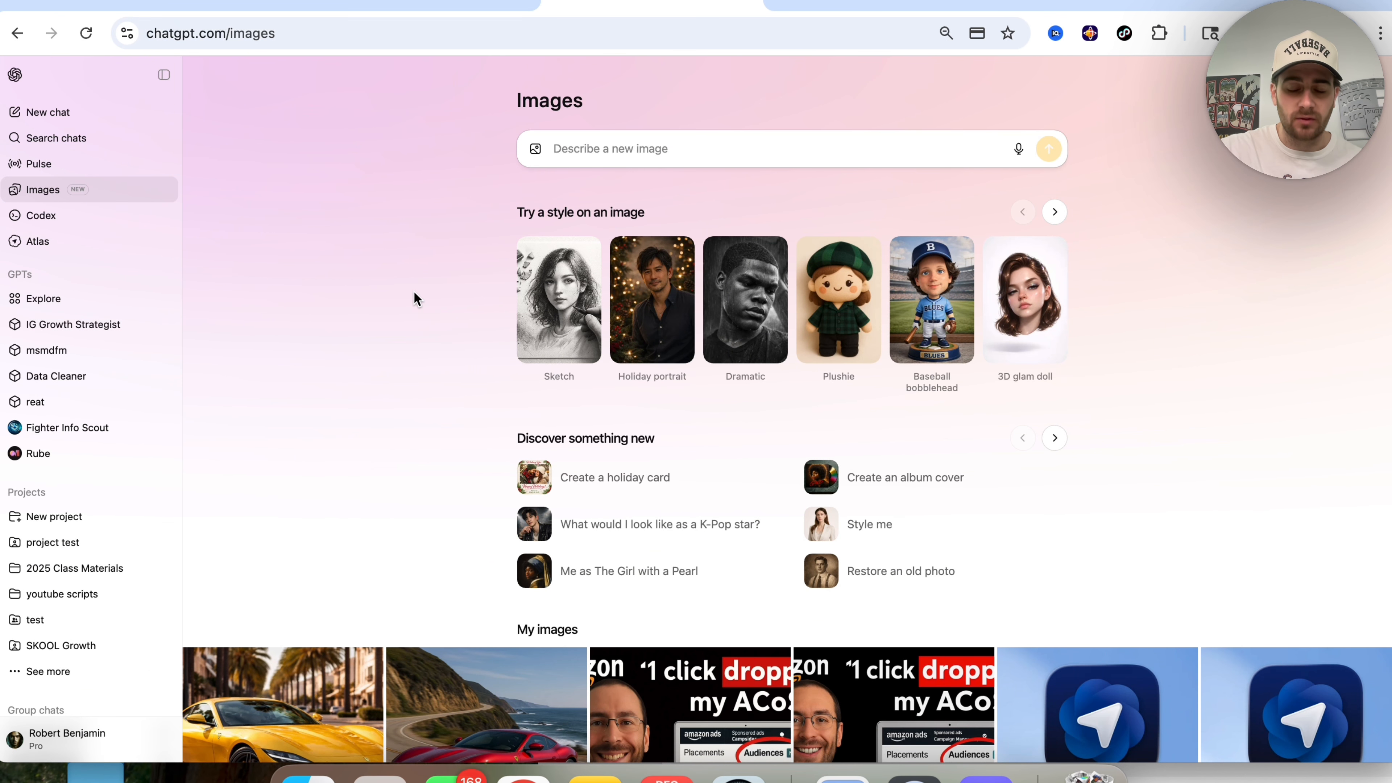
scroll(792, 349, down, 5)
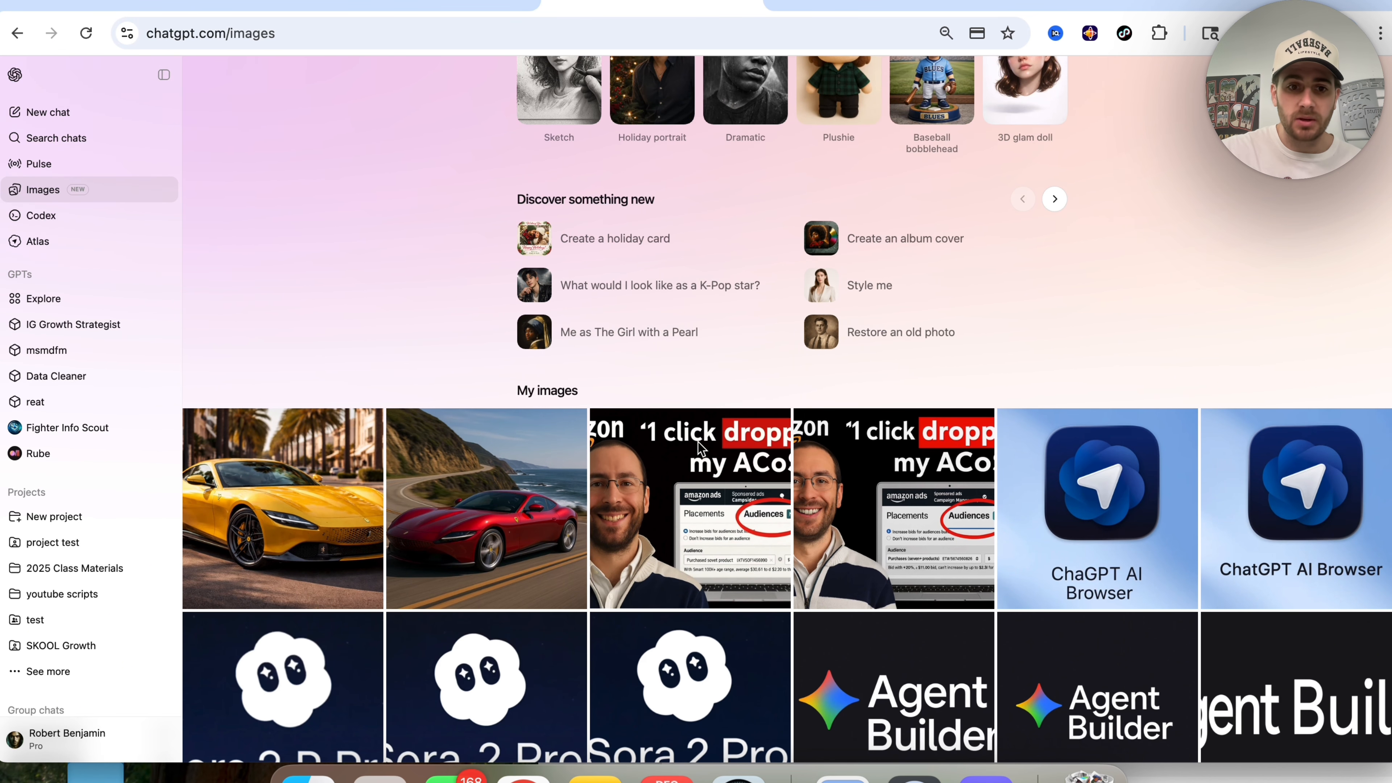
scroll(702, 466, down, 5)
scroll(700, 465, down, 8)
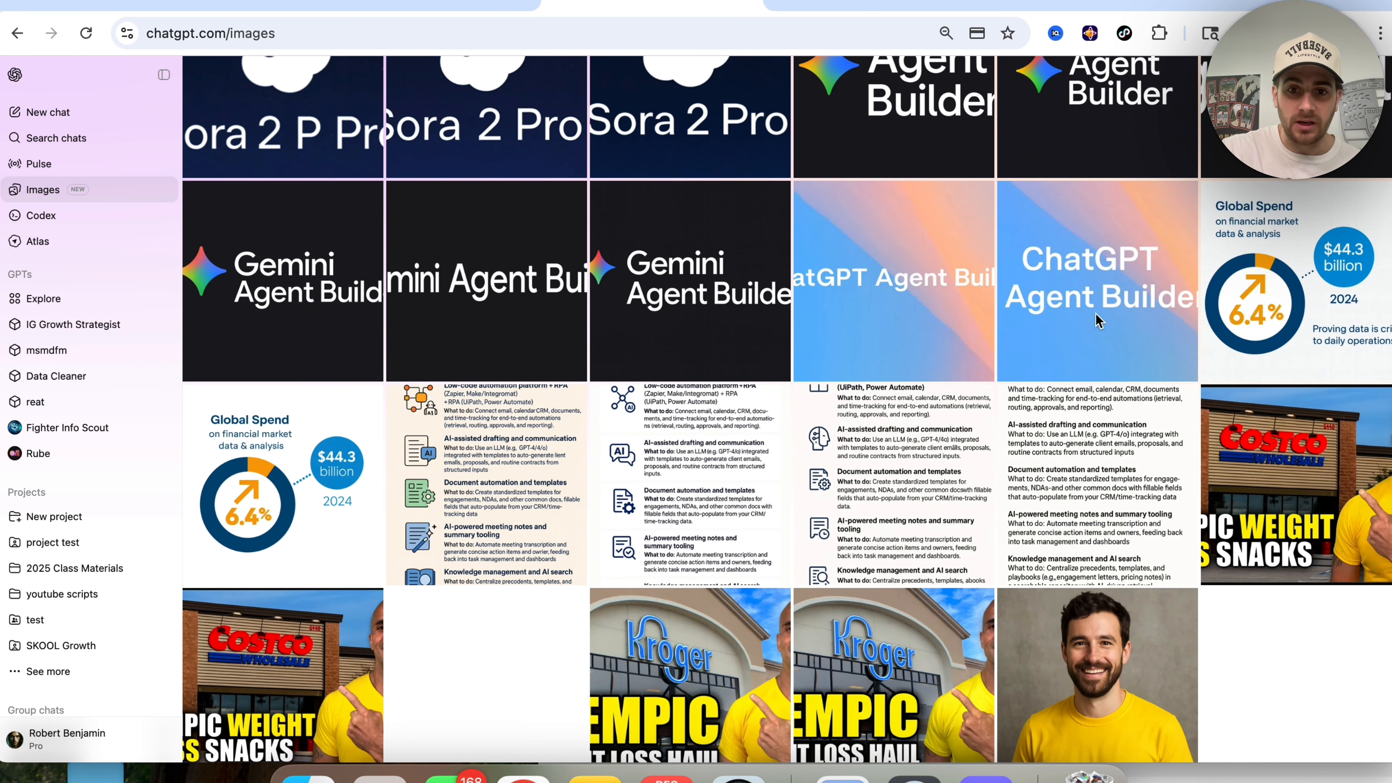
scroll(844, 445, up, 9)
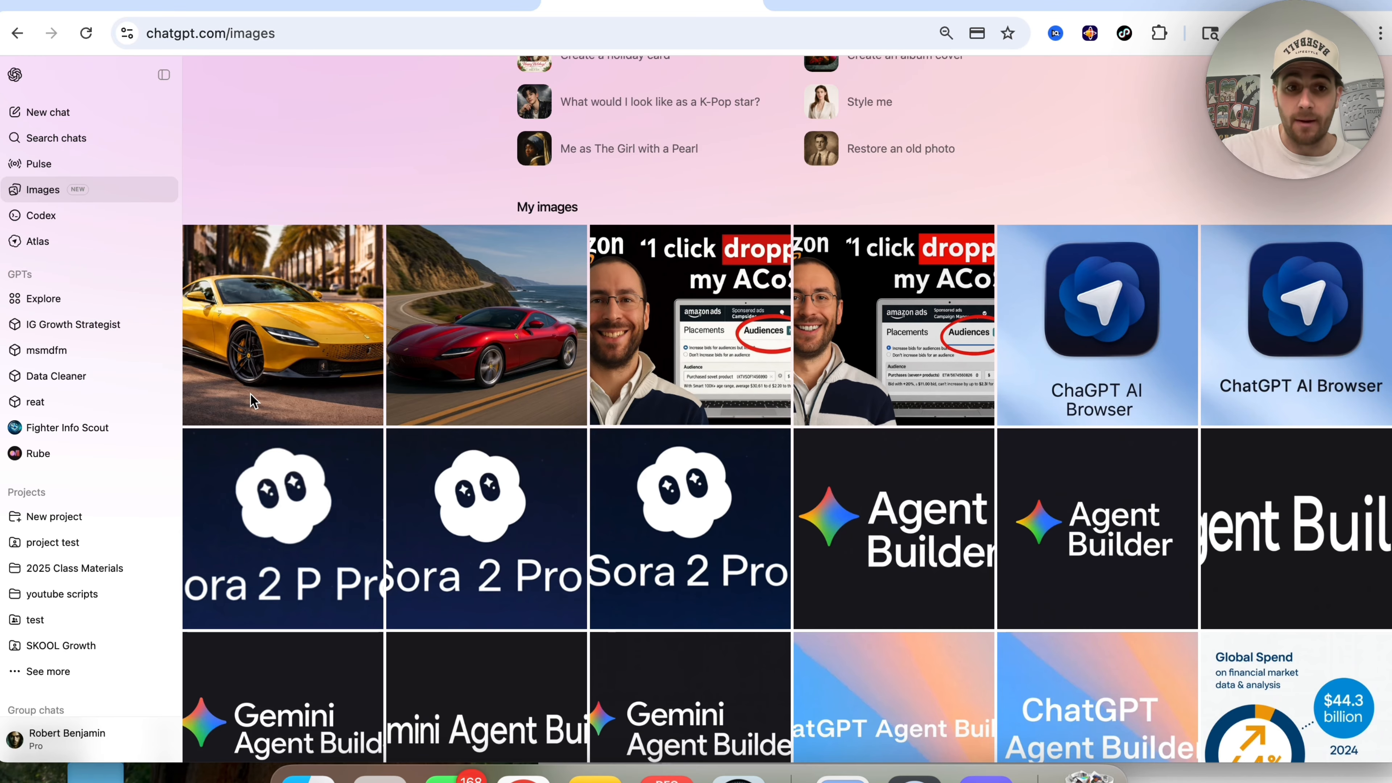
- View the yellow Ferrari Roma and the red coastal-highway Ferrari images enlarged, comparing them, and close the viewer
click(290, 371)
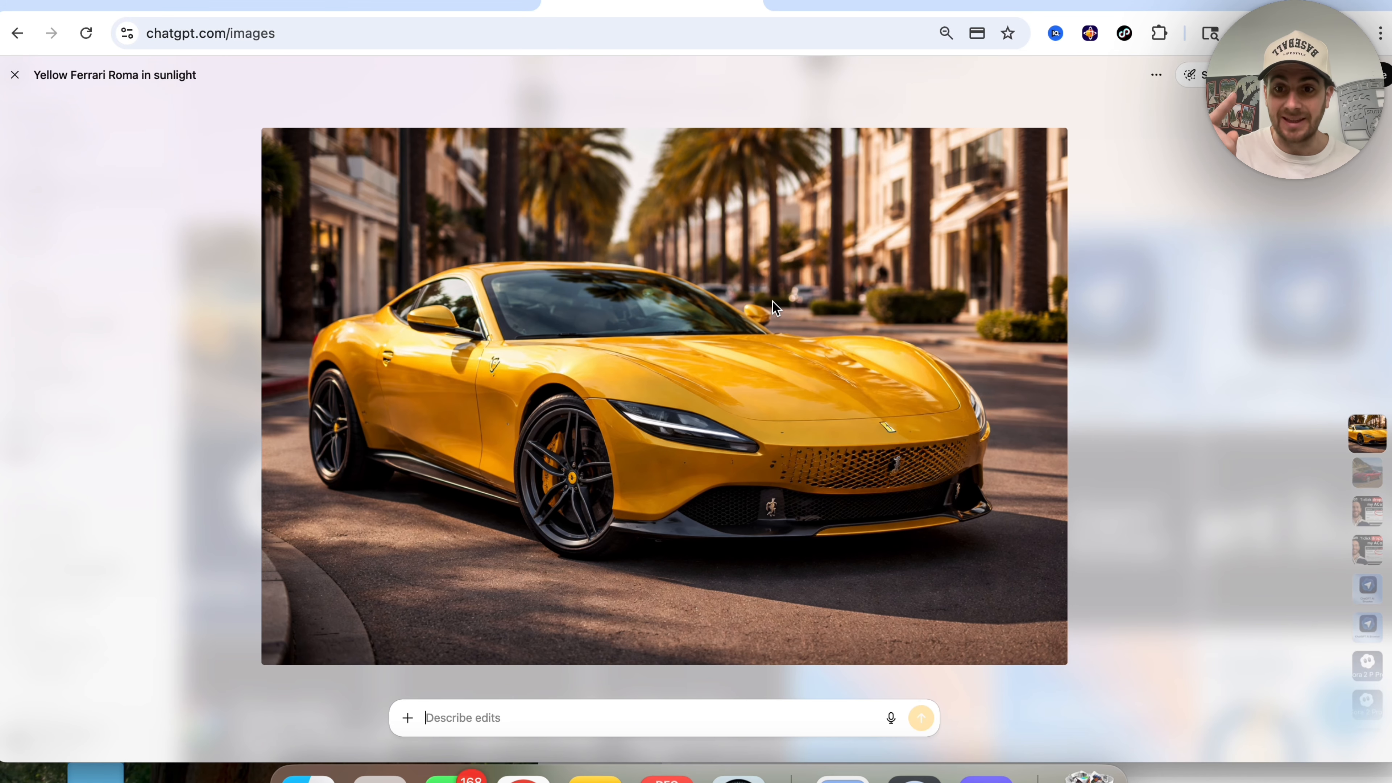
scroll(772, 300, down, 2)
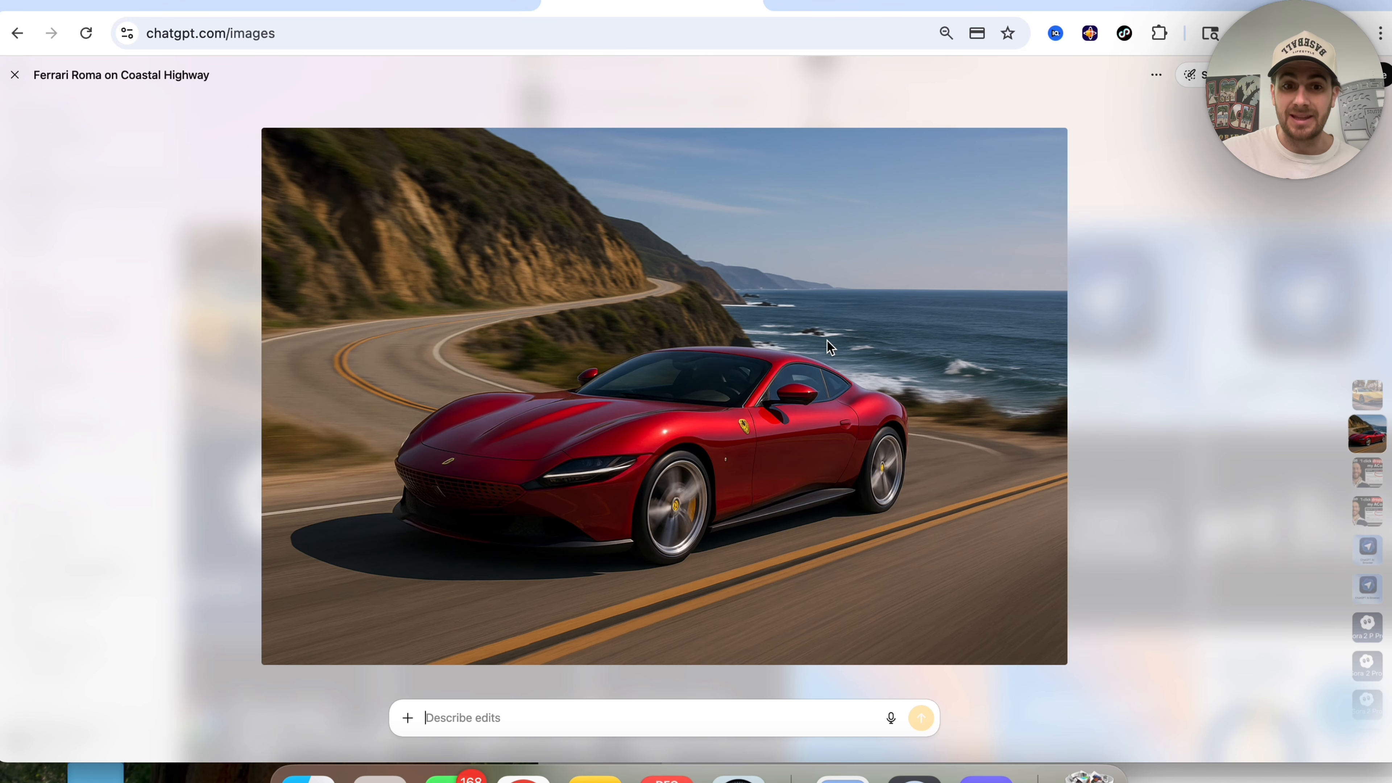
scroll(827, 339, up, 2)
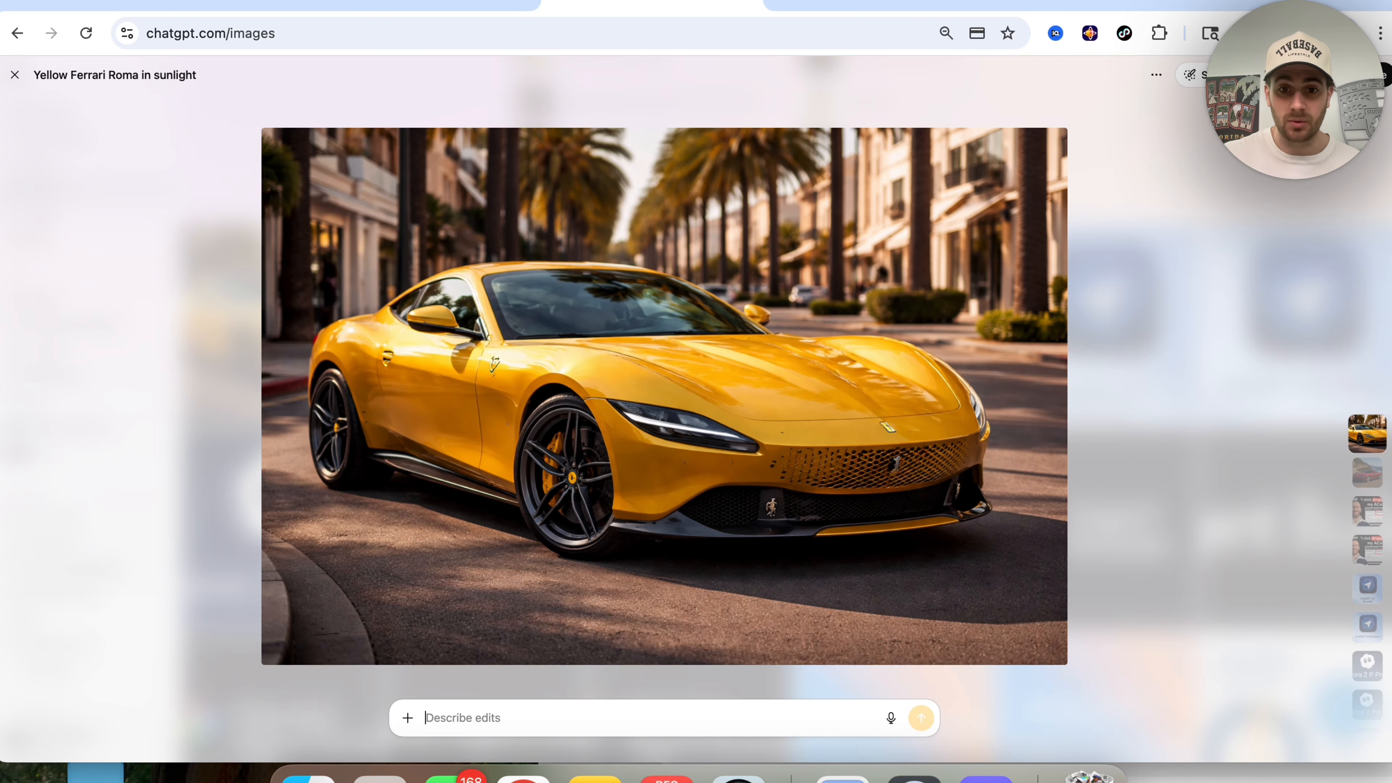
scroll(664, 396, down, 2)
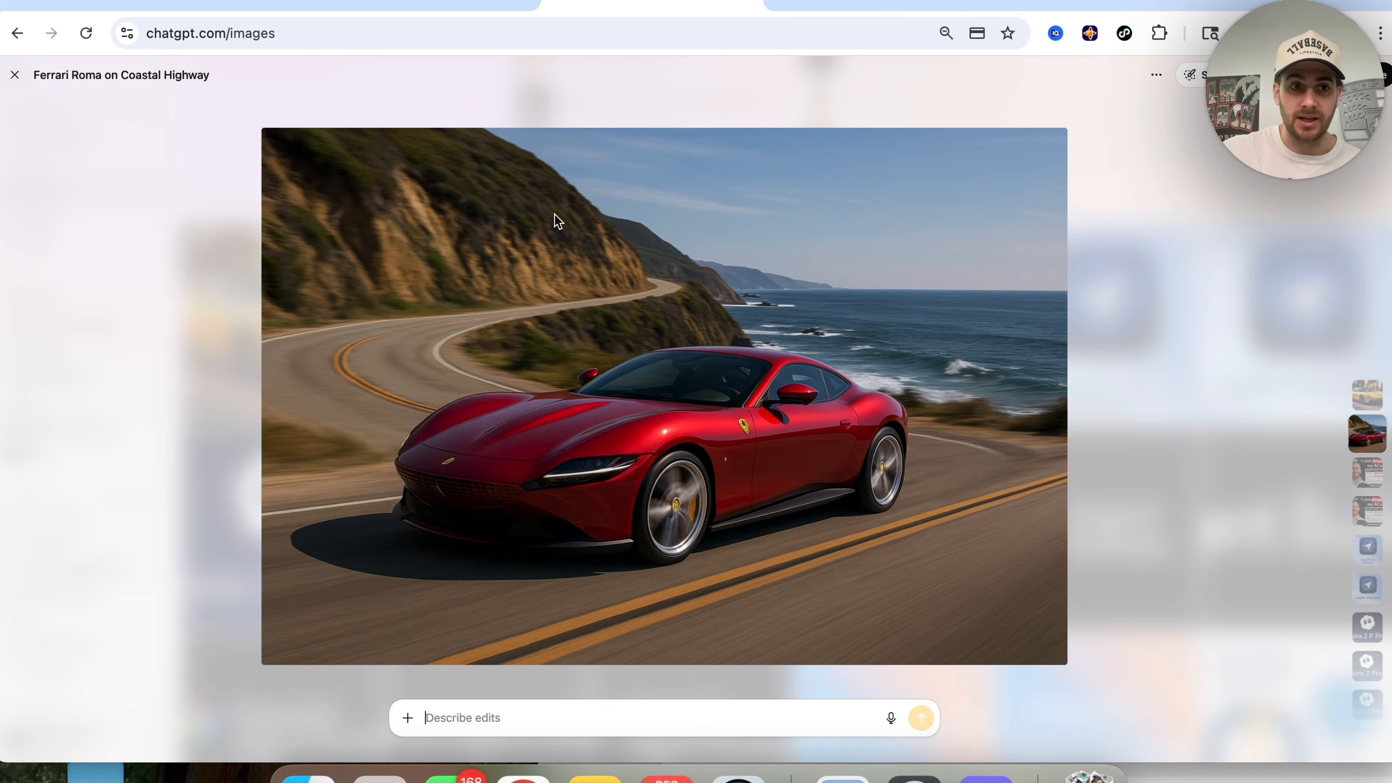
click(15, 74)
- Generate a new image from the description "nyc skyline while it's snowing"
scroll(339, 281, up, 8)
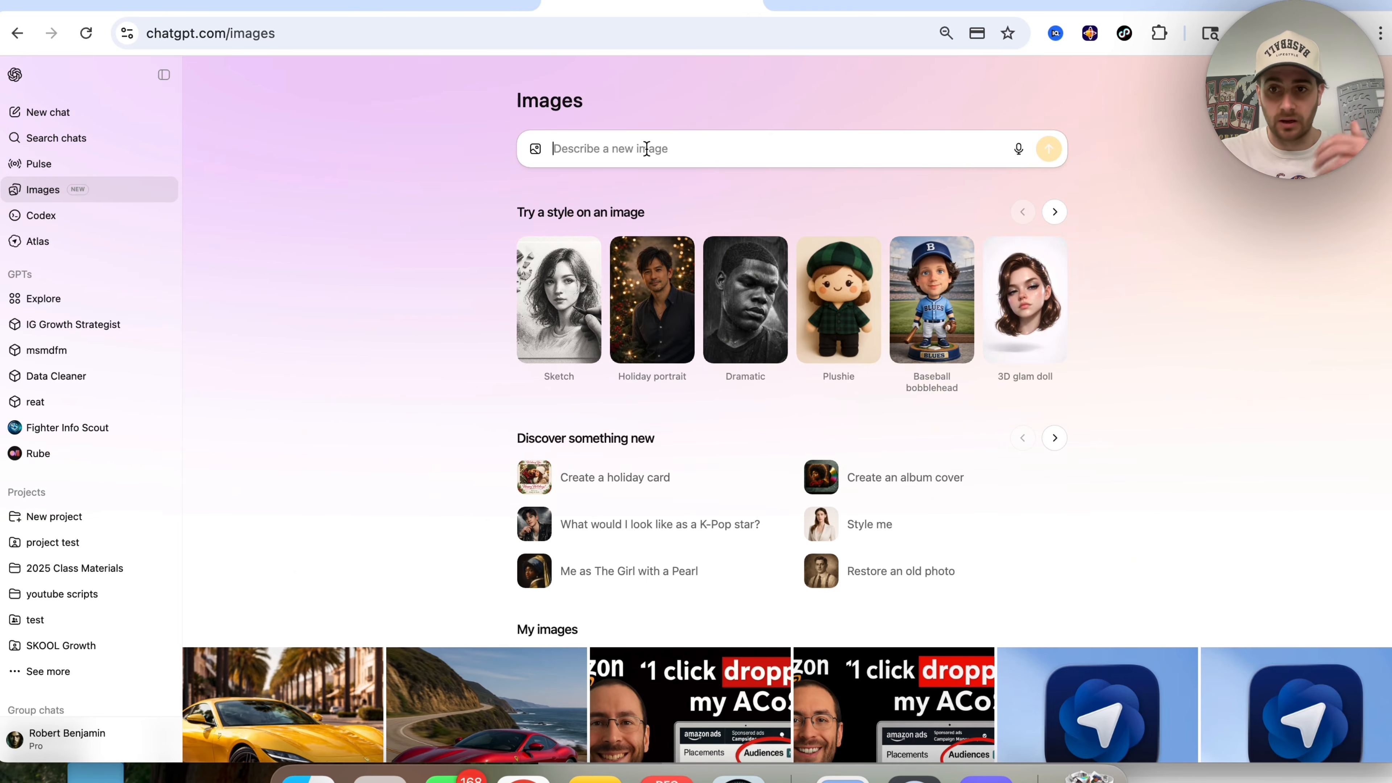
text(nyc s)
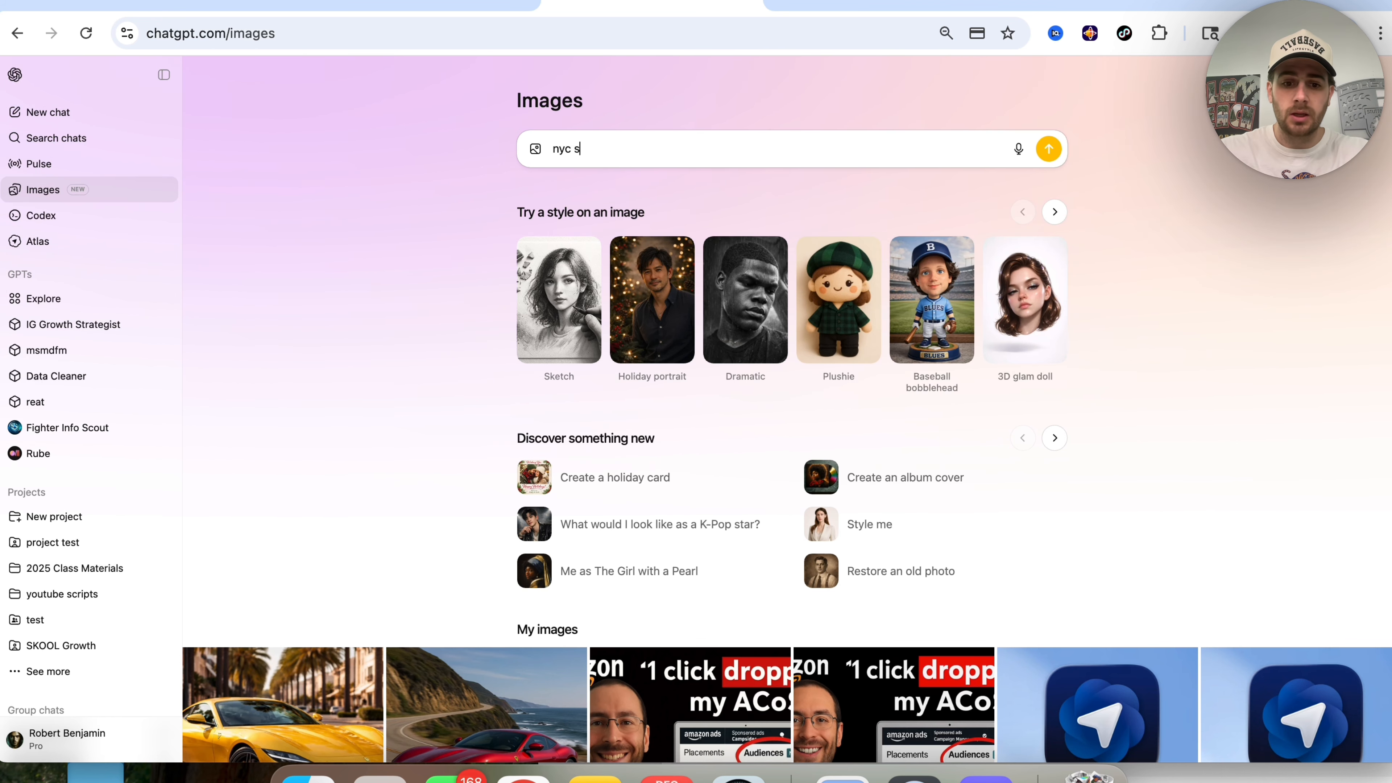
text(kyline while it's )
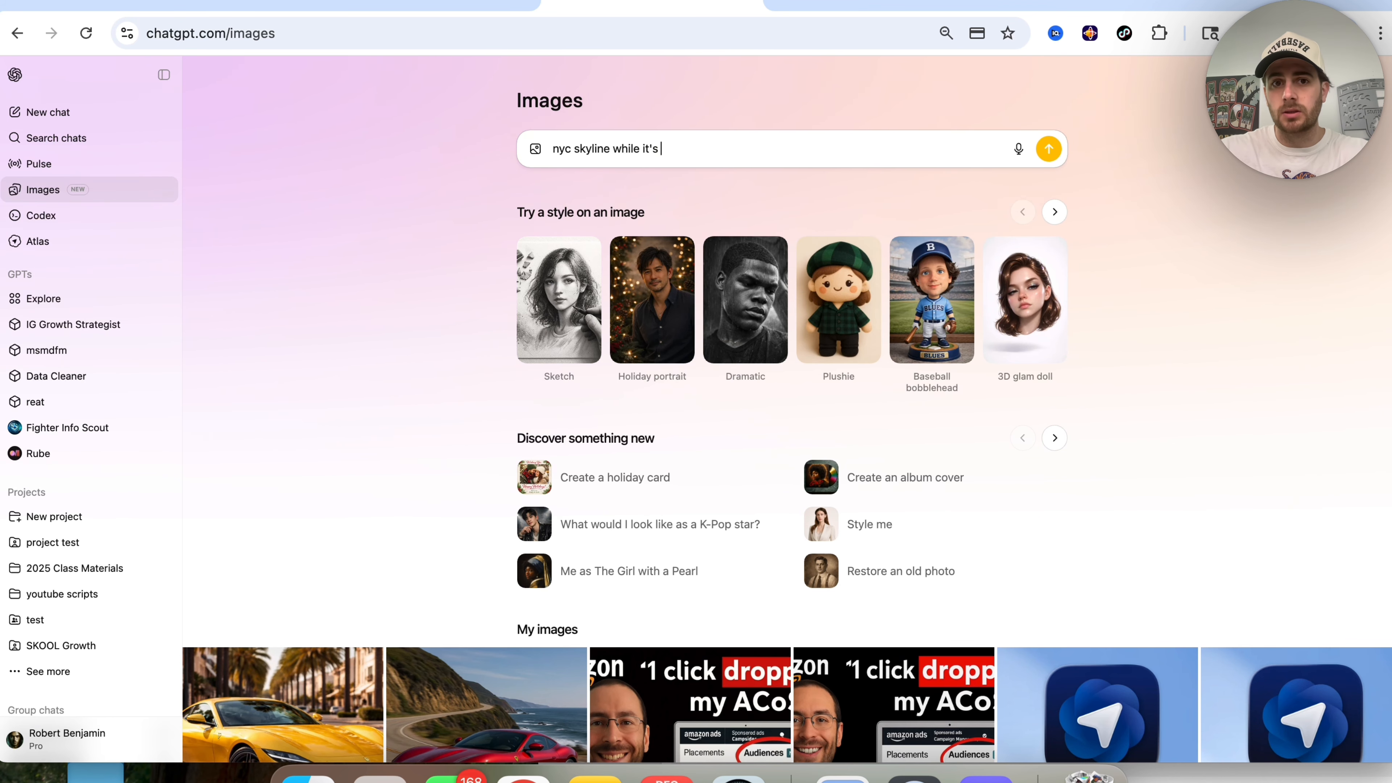
text(snowing)
key(Return)
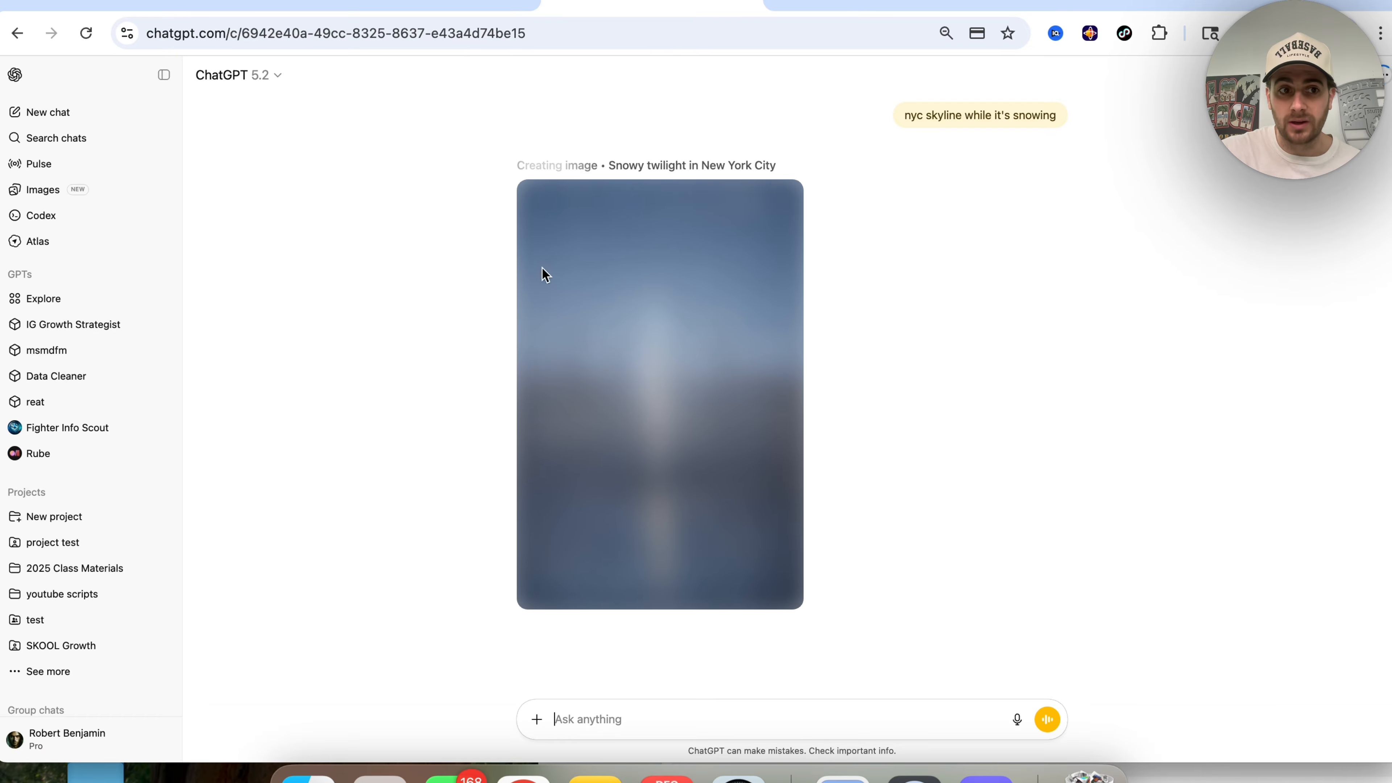
- Open the snowy New York skyline from My images and request the edit "make it look more realistic and HD"
click(115, 191)
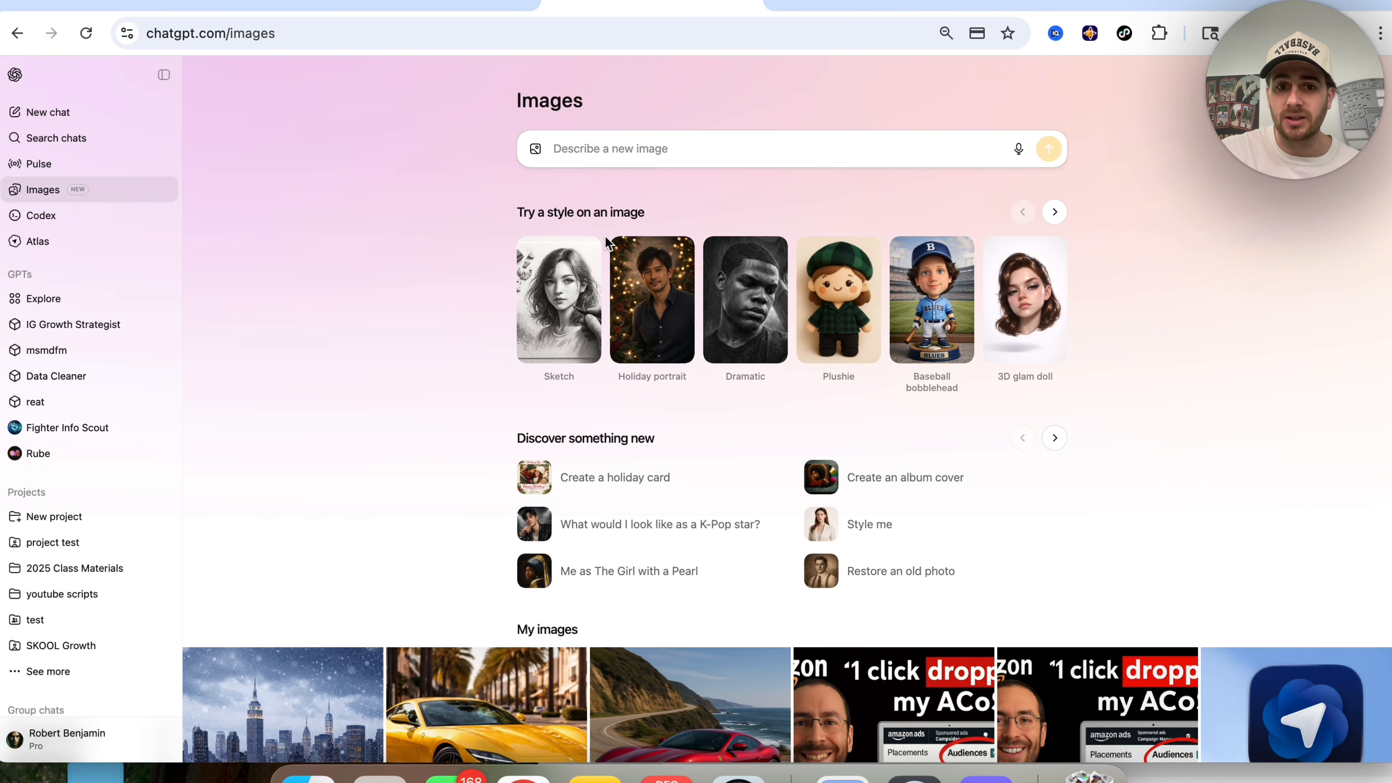
scroll(585, 361, down, 3)
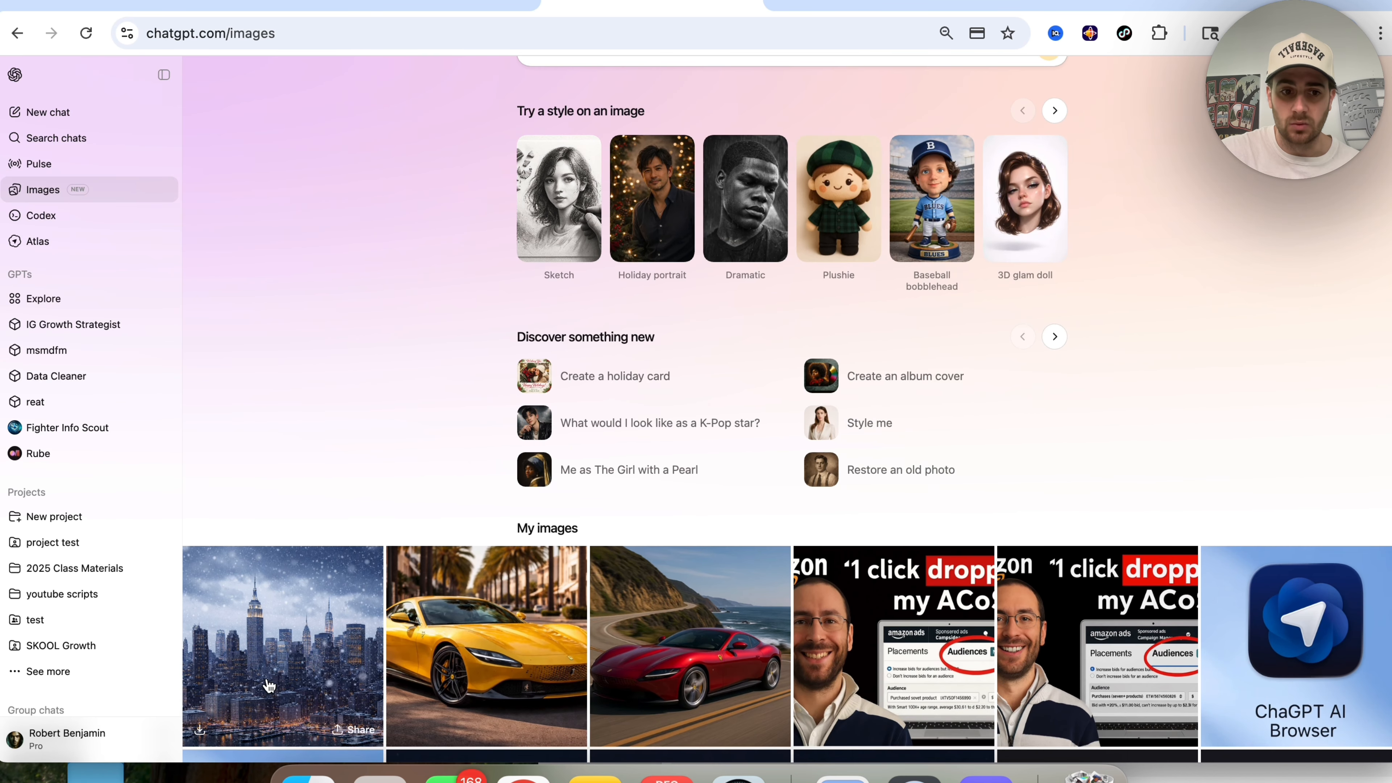
click(293, 613)
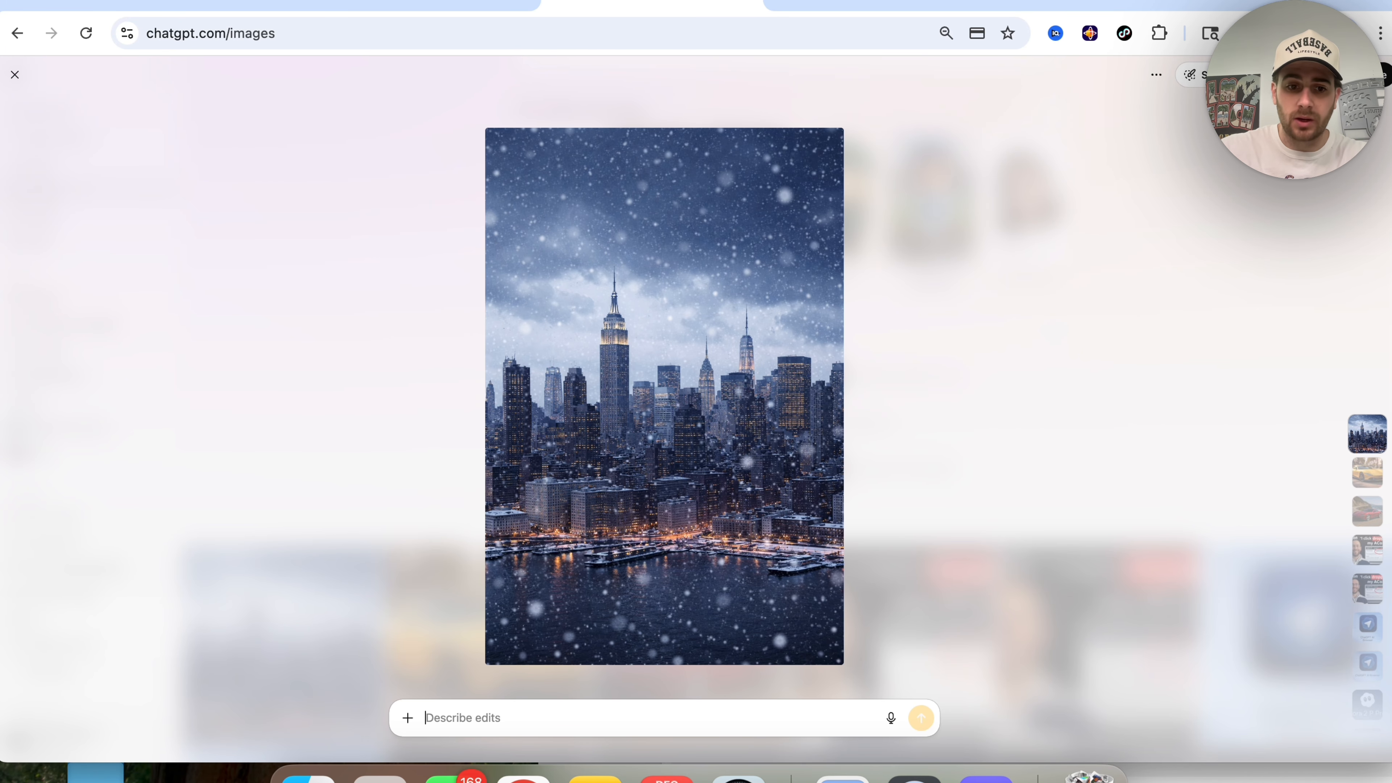
text(make it look more r)
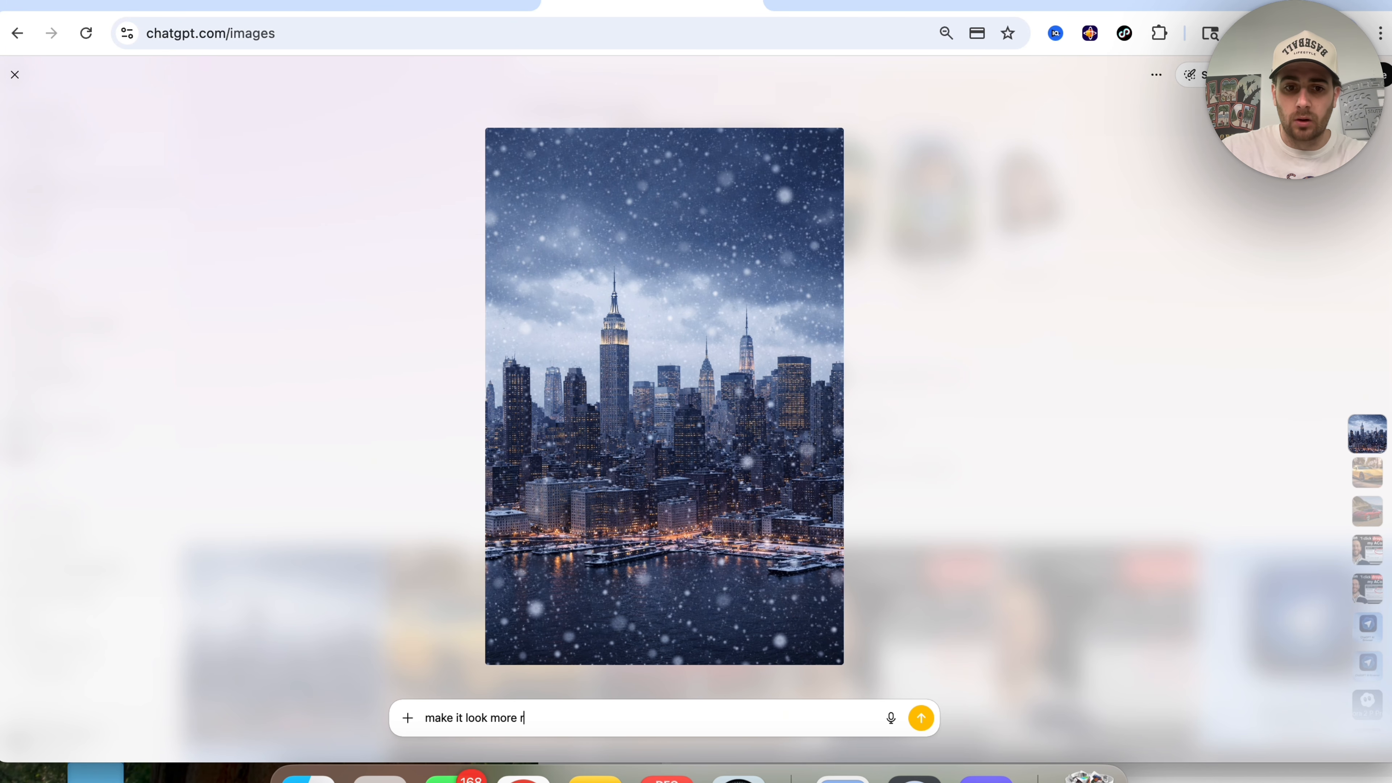
text(ealistic and HD)
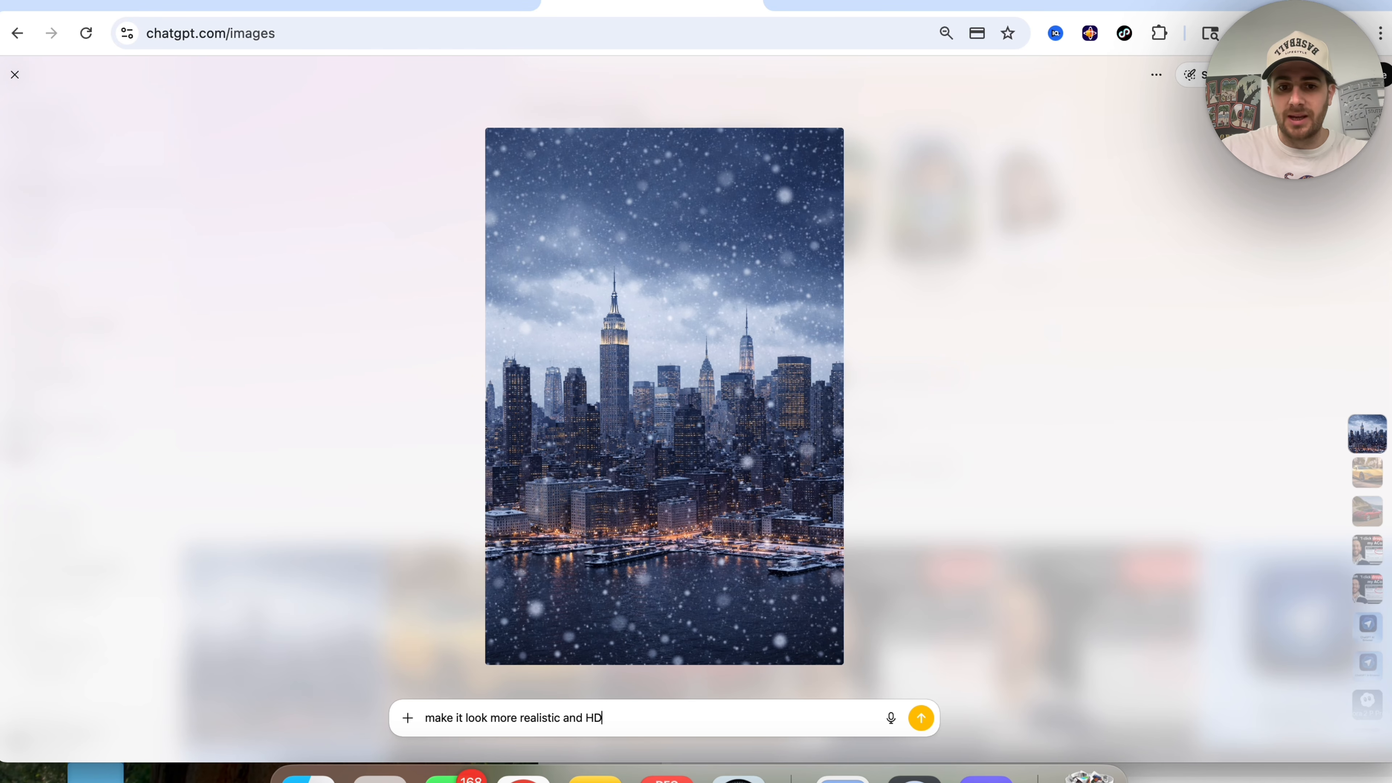
key(Return)
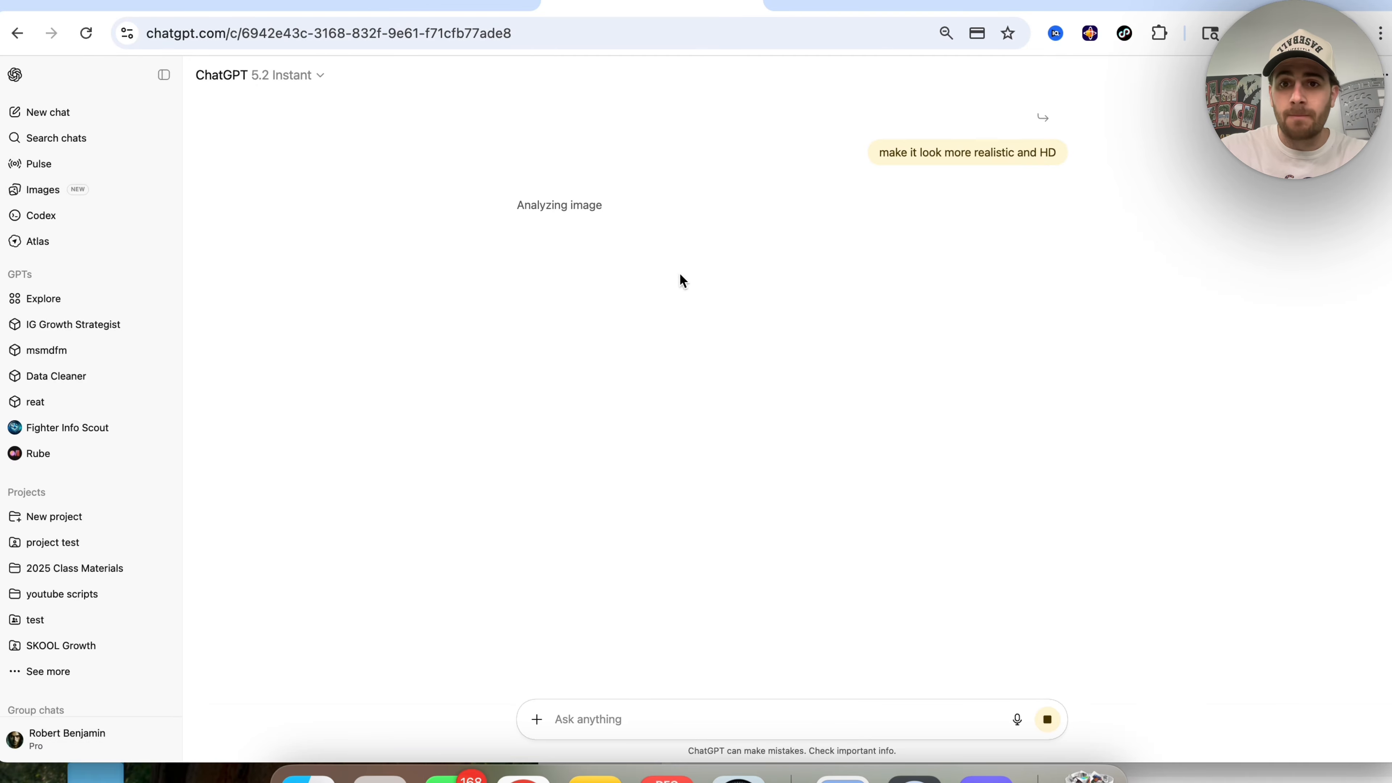
- Return to the Images page and check My images for the edited skyline
click(75, 190)
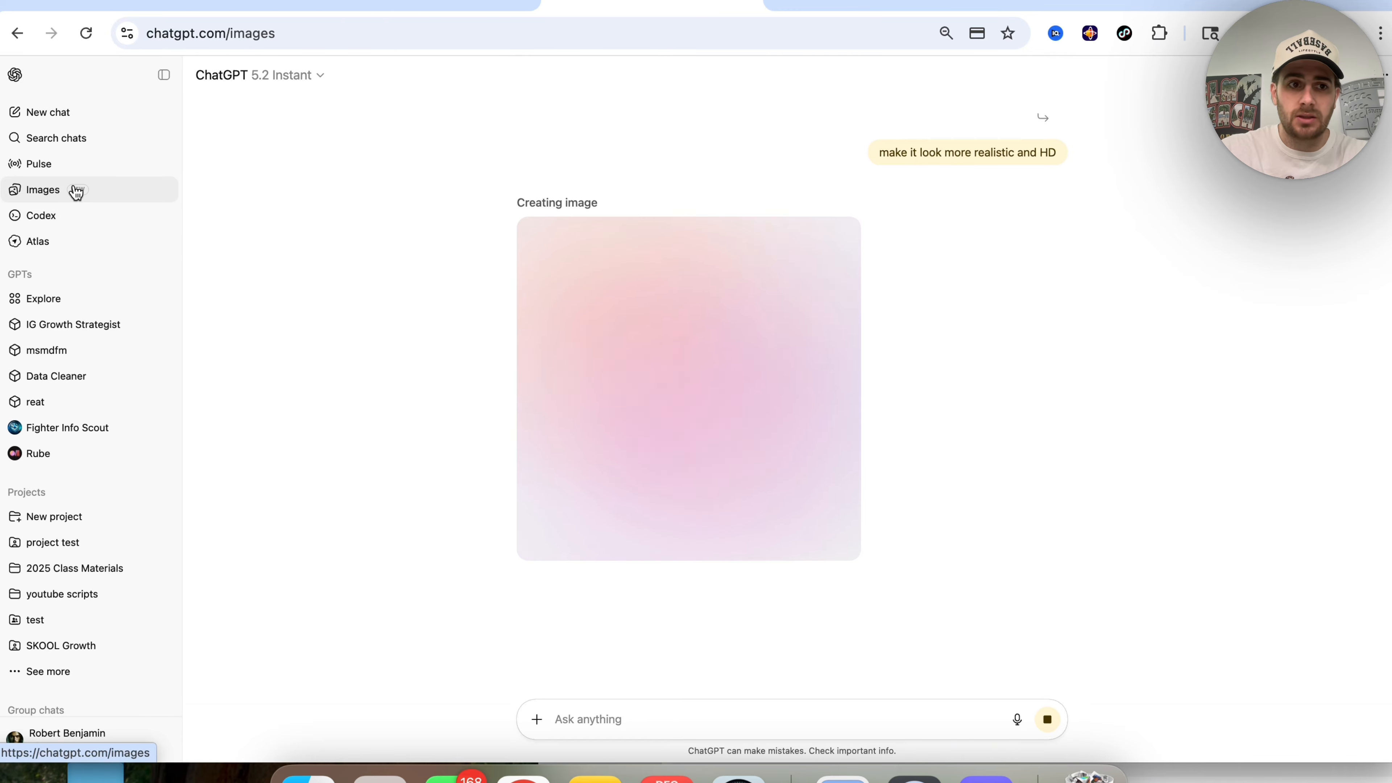
scroll(371, 369, down, 3)
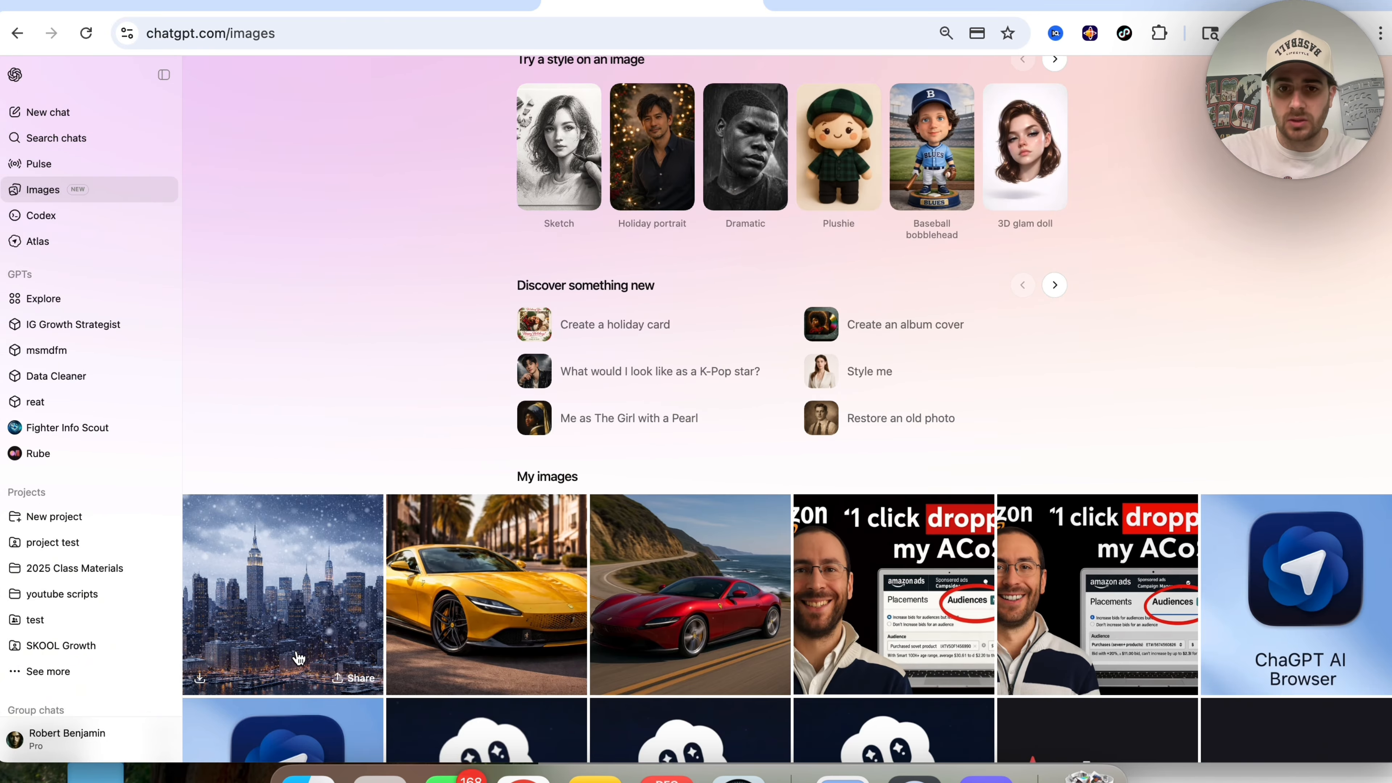
scroll(394, 603, up, 3)
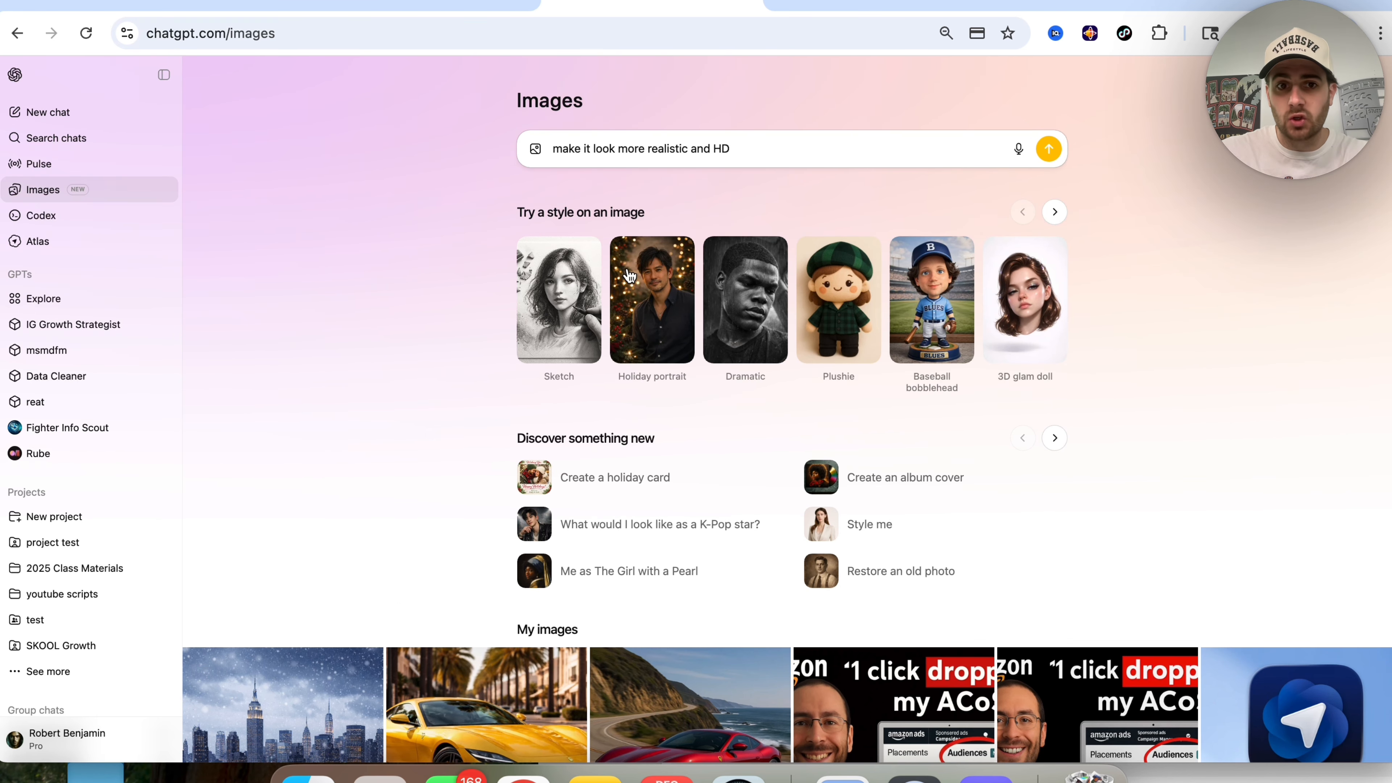
- Look at the Sketch style's photo options without choosing one, and browse the other preset styles
click(560, 287)
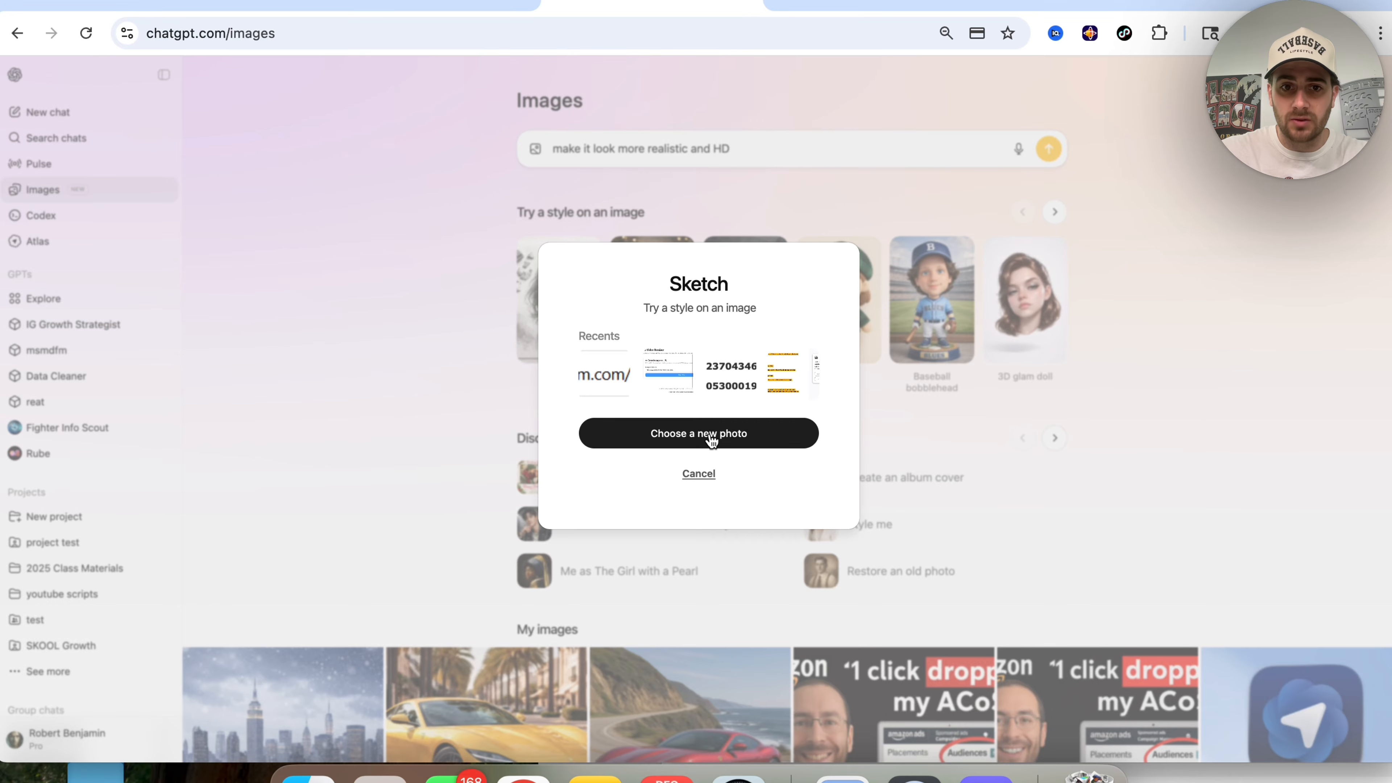
click(699, 474)
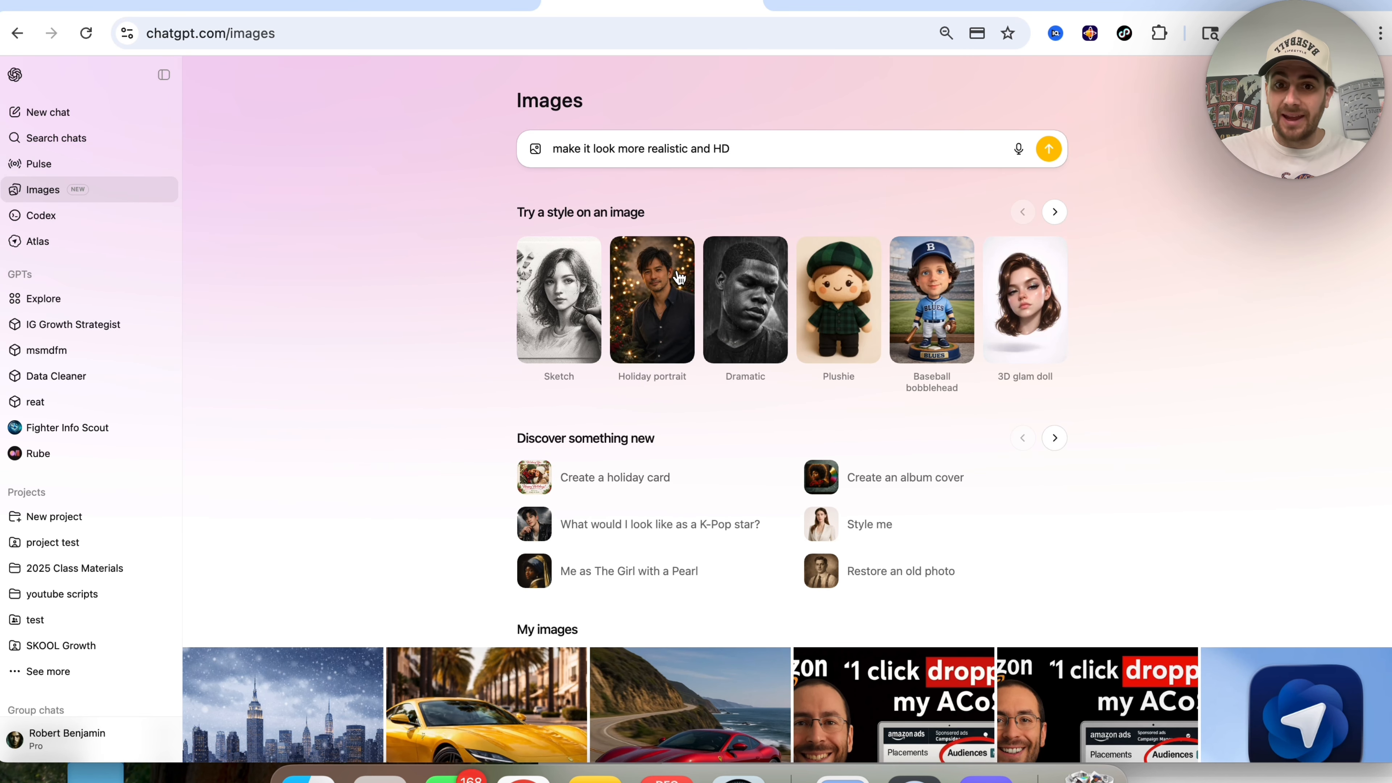
click(1055, 213)
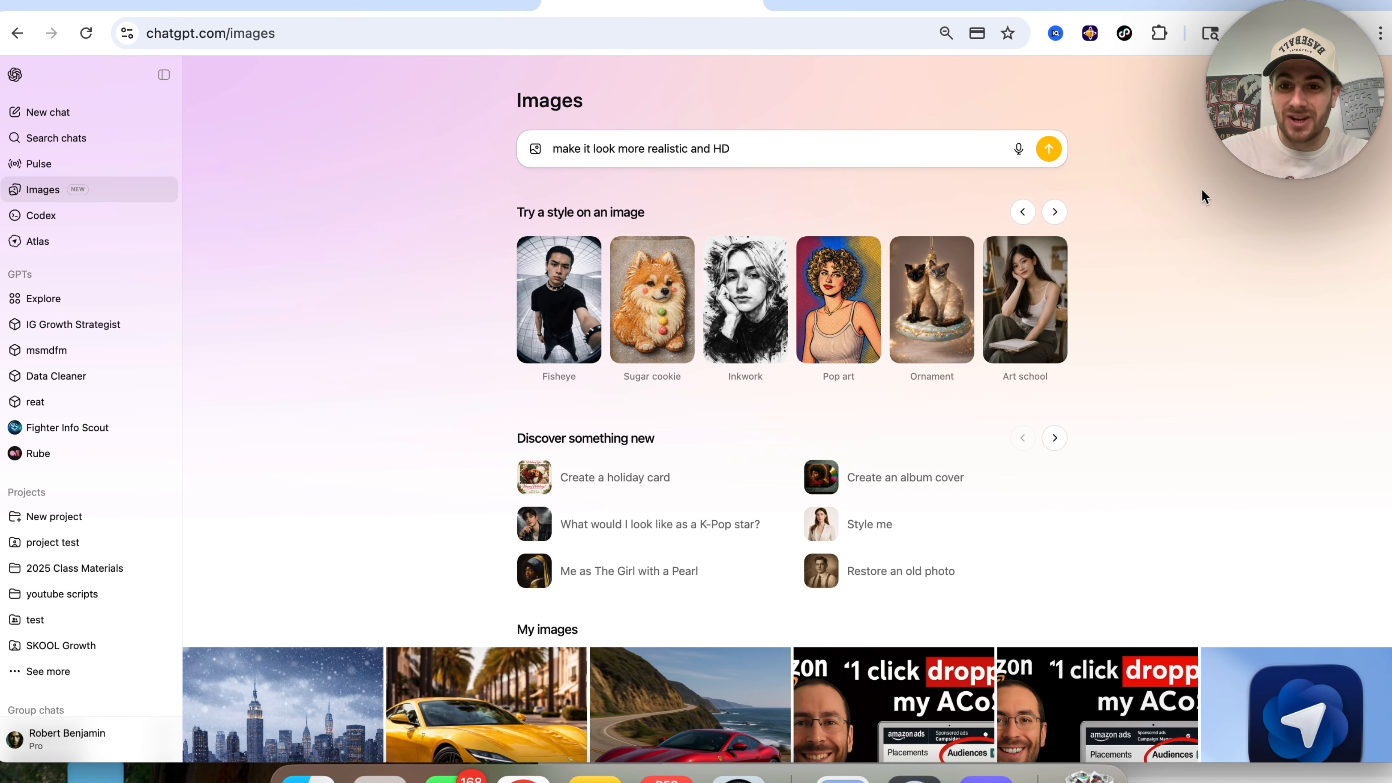
click(1055, 212)
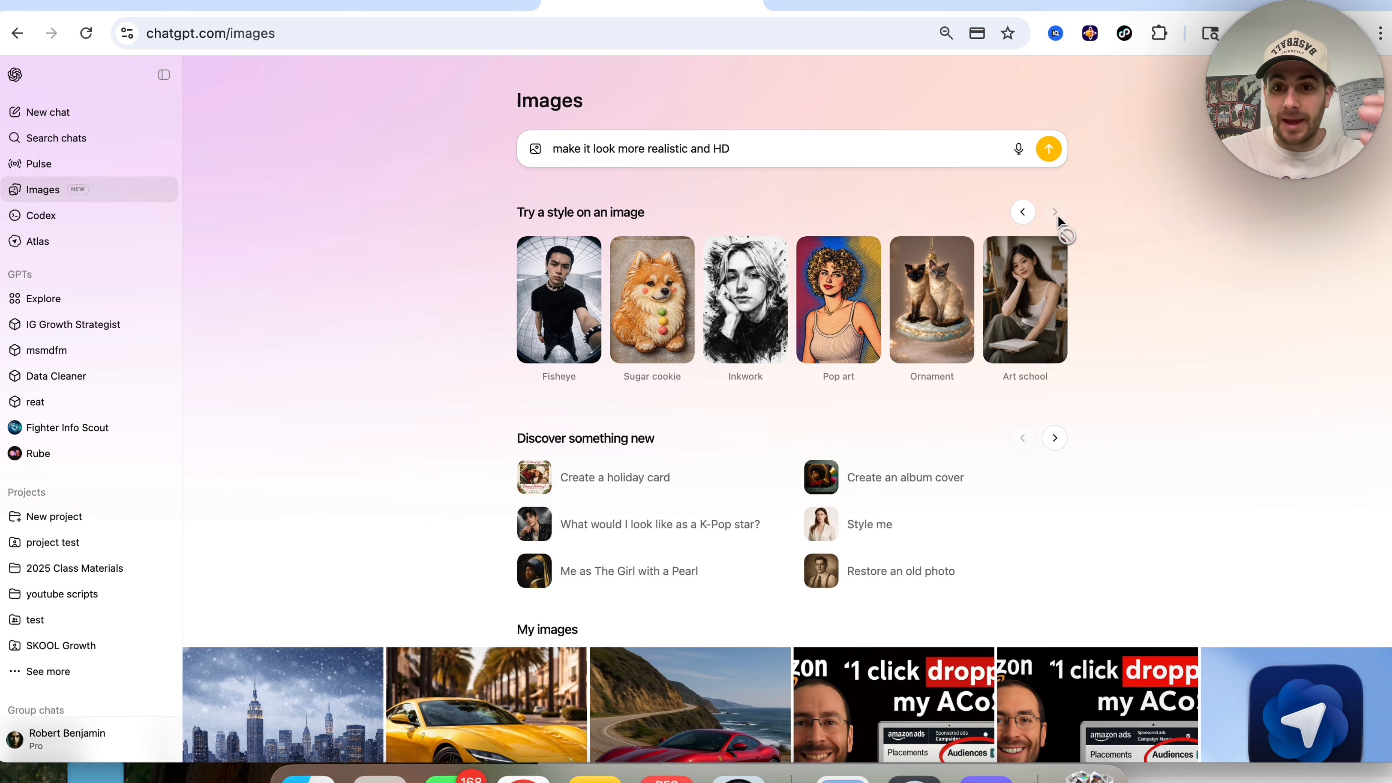
click(1017, 213)
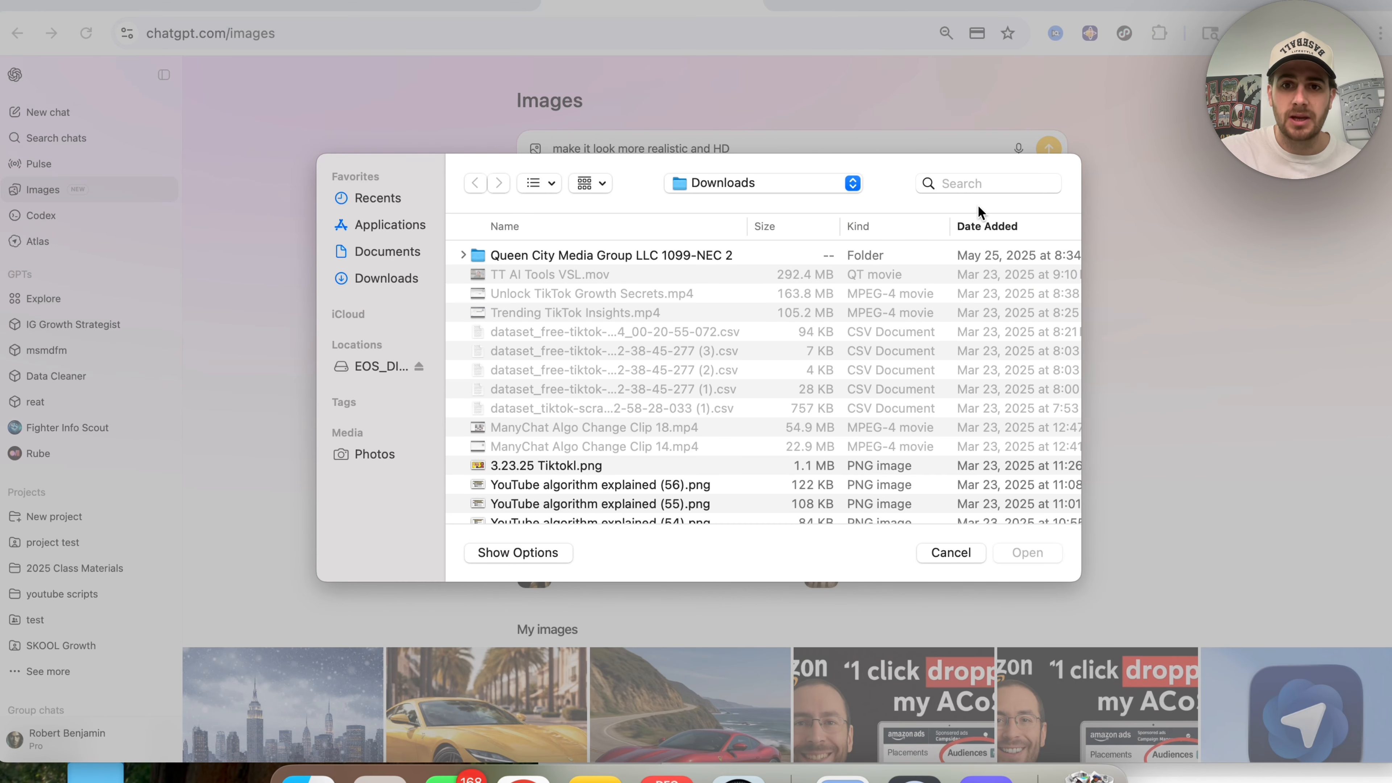
- Search the computer for "headshot" and attach the headshot photo to the image prompt
click(970, 186)
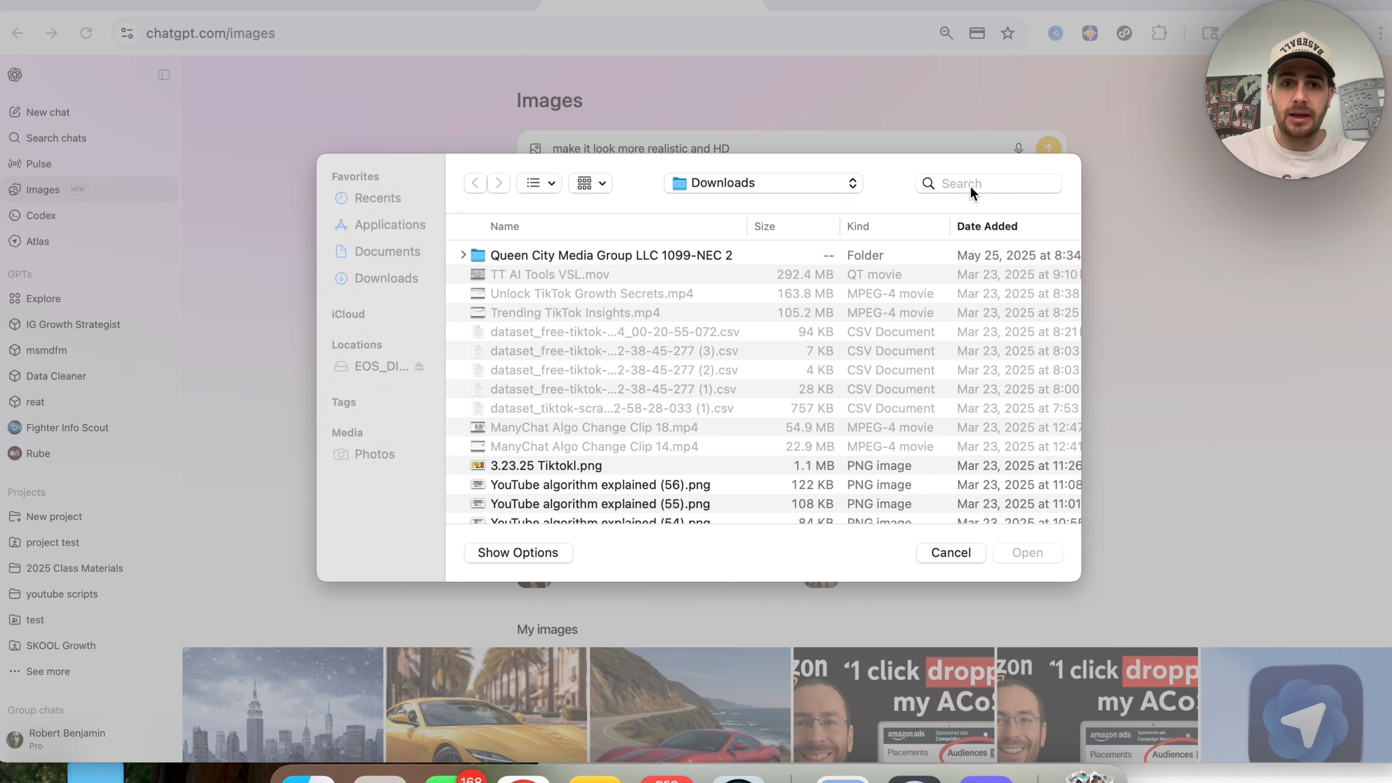
click(953, 180)
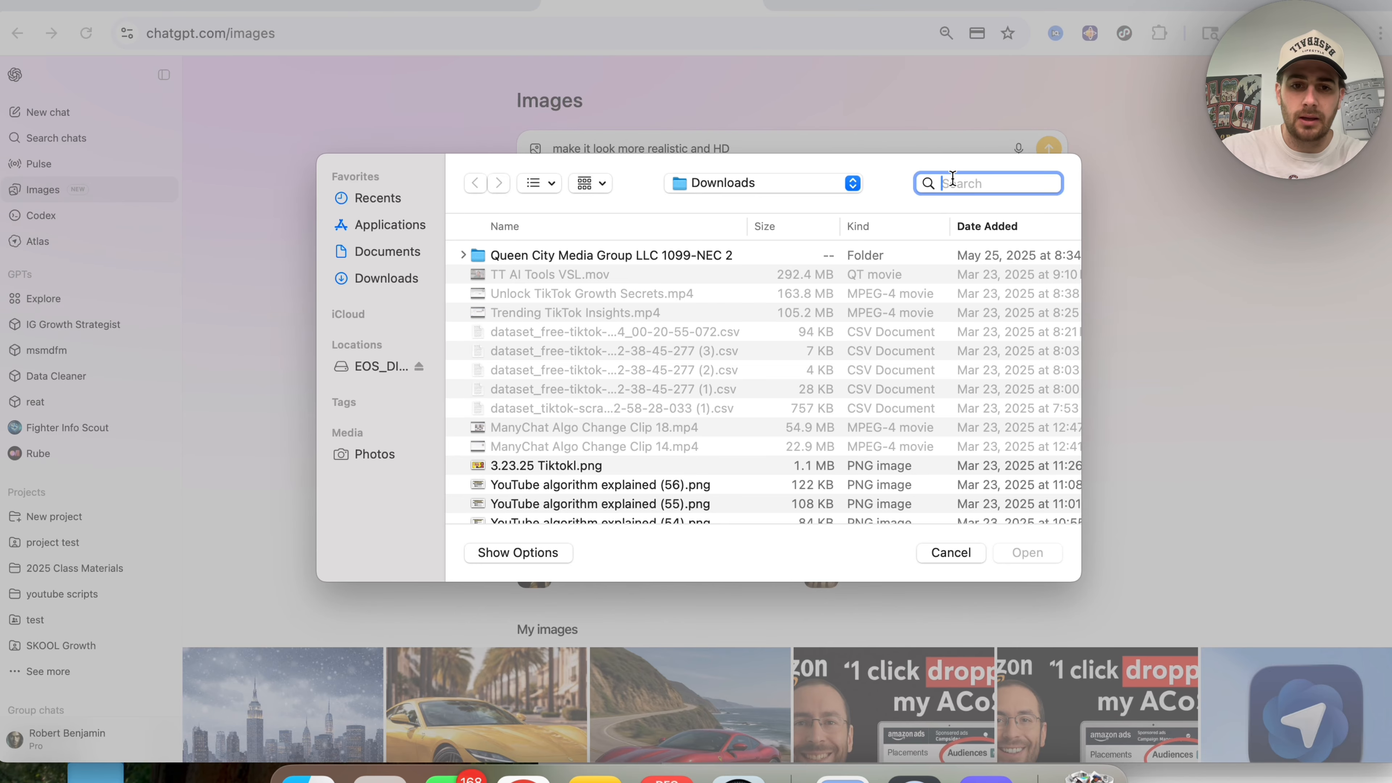
text(headshot)
key(Return)
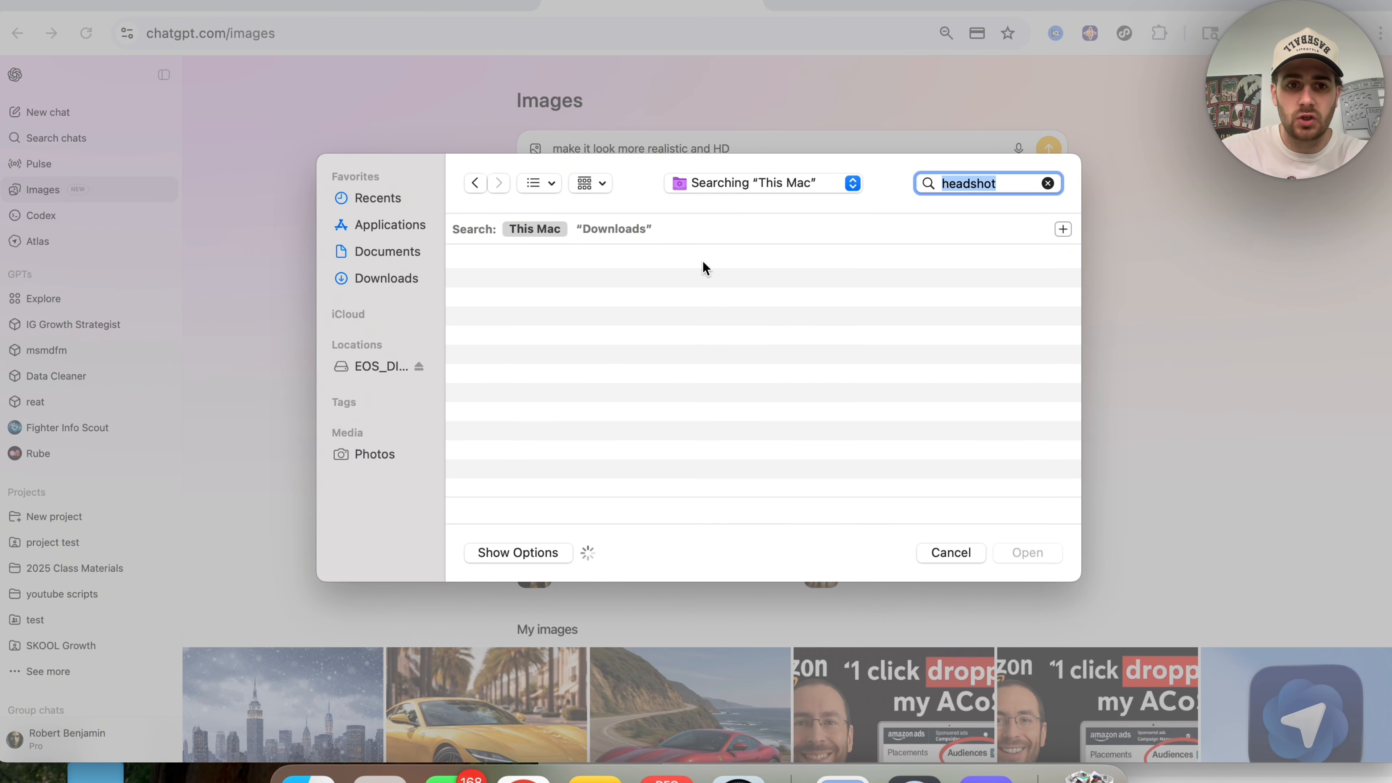
double_click(559, 284)
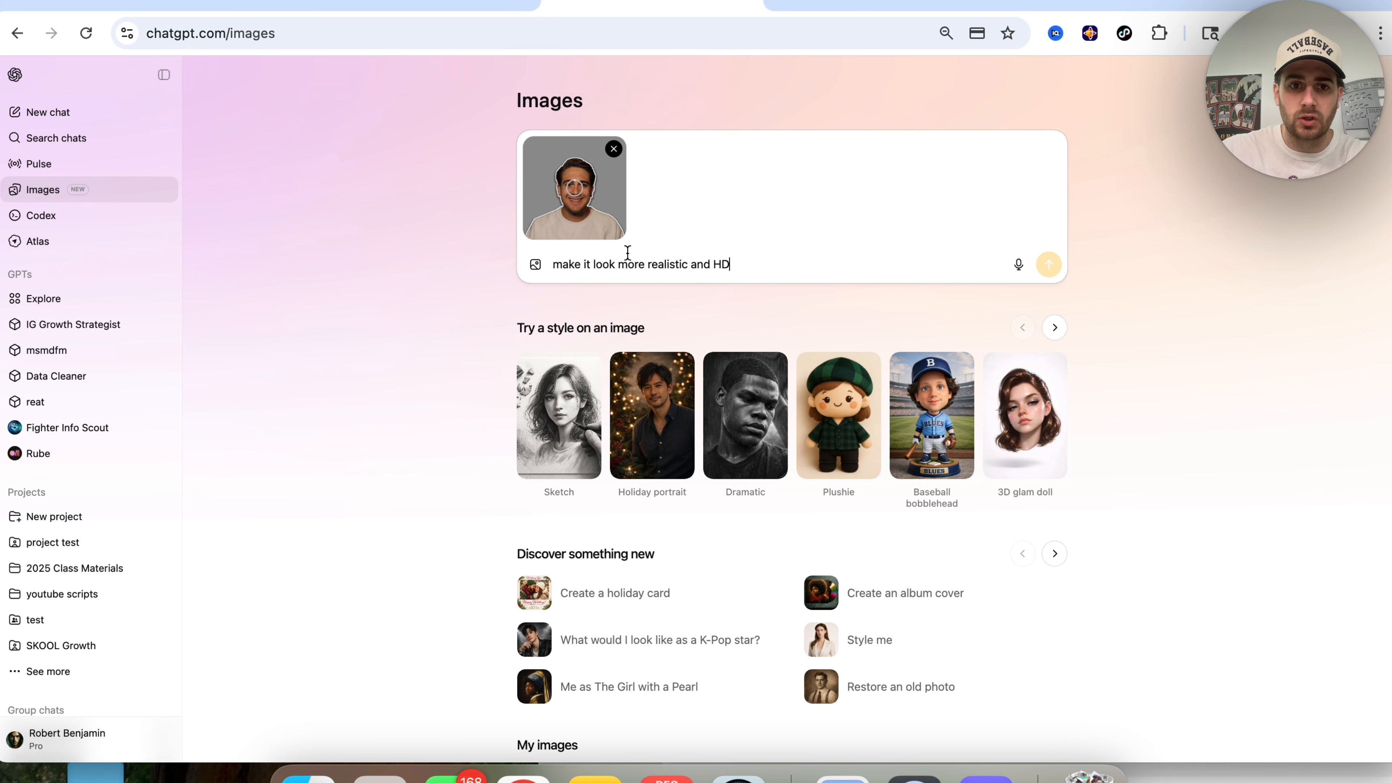
- Replace the prompt with "make my sweatshirt really bright yellow" and submit it with the attached headshot
triple_click(600, 265)
text(make my sw)
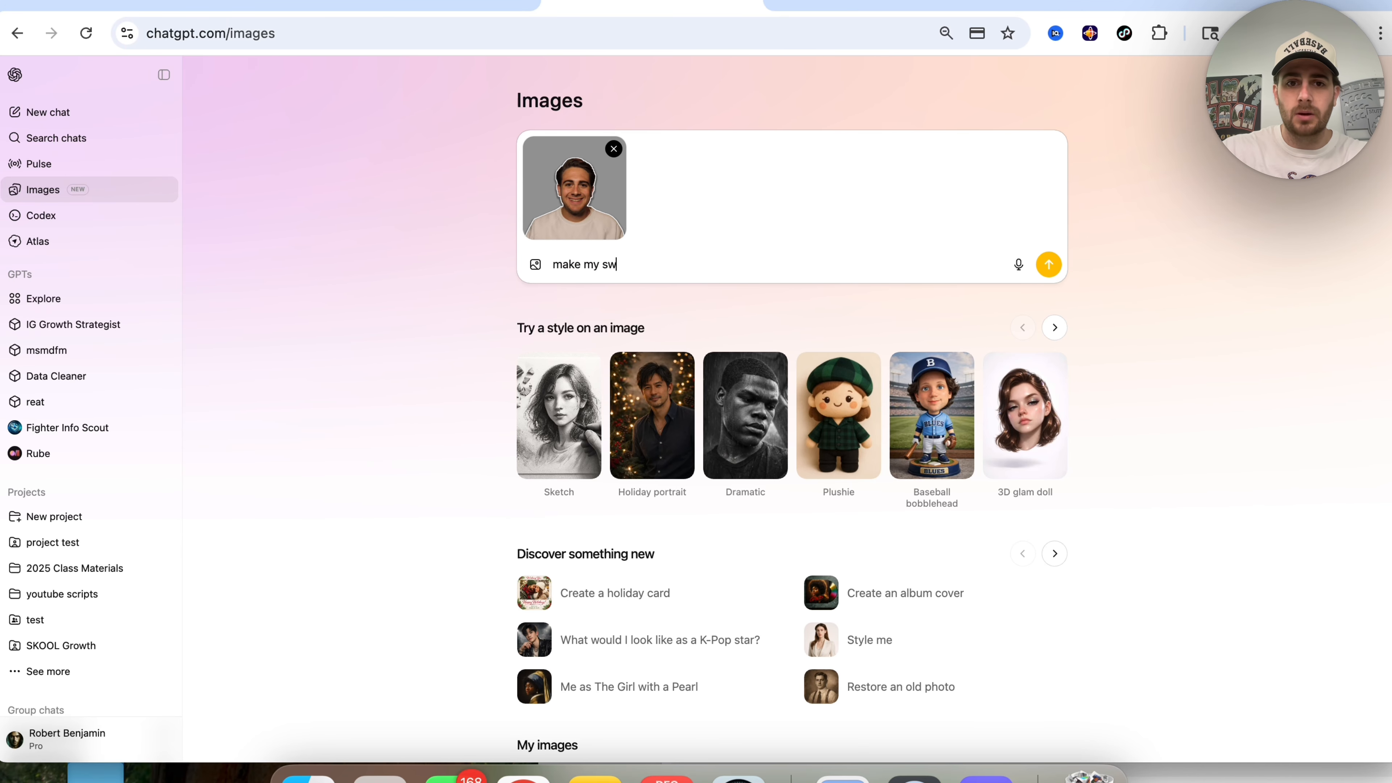
text(eatshirt really brigh)
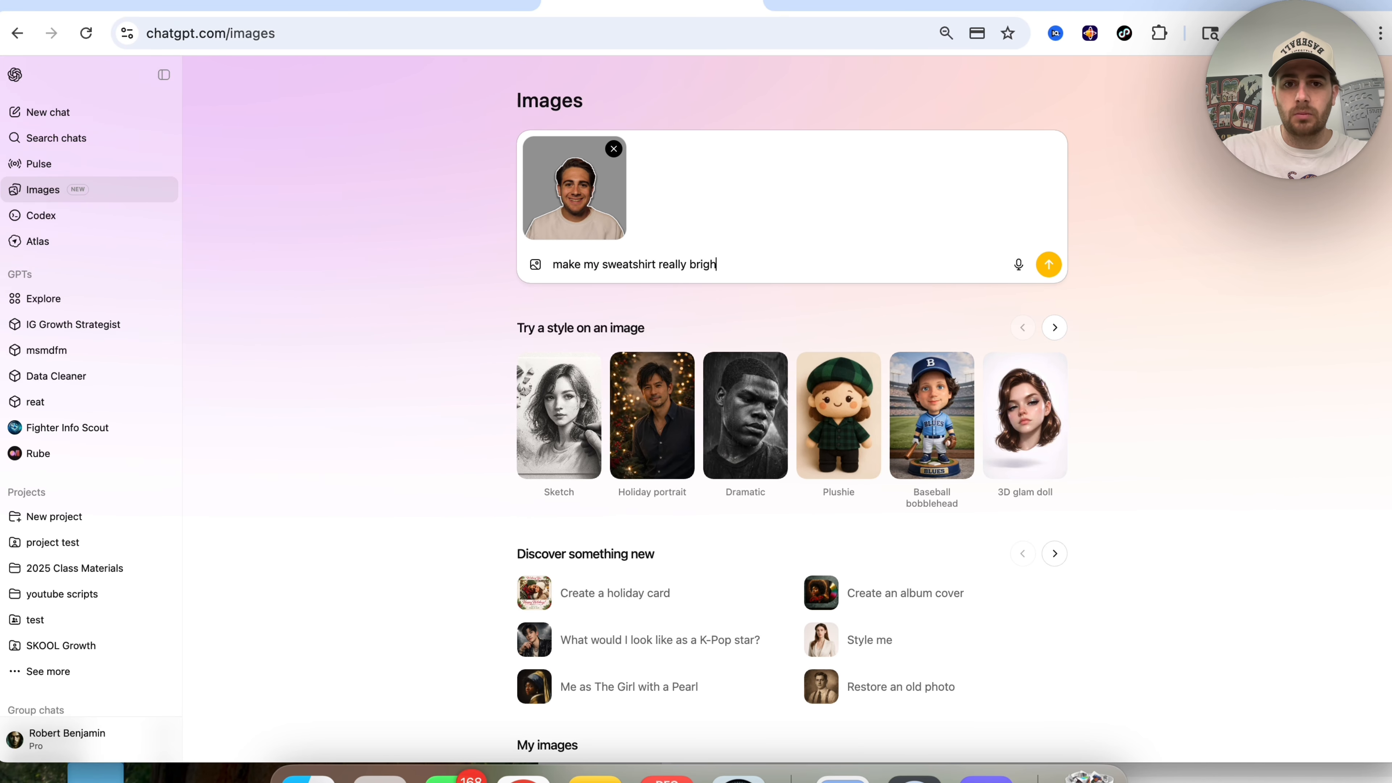
text(t yellow)
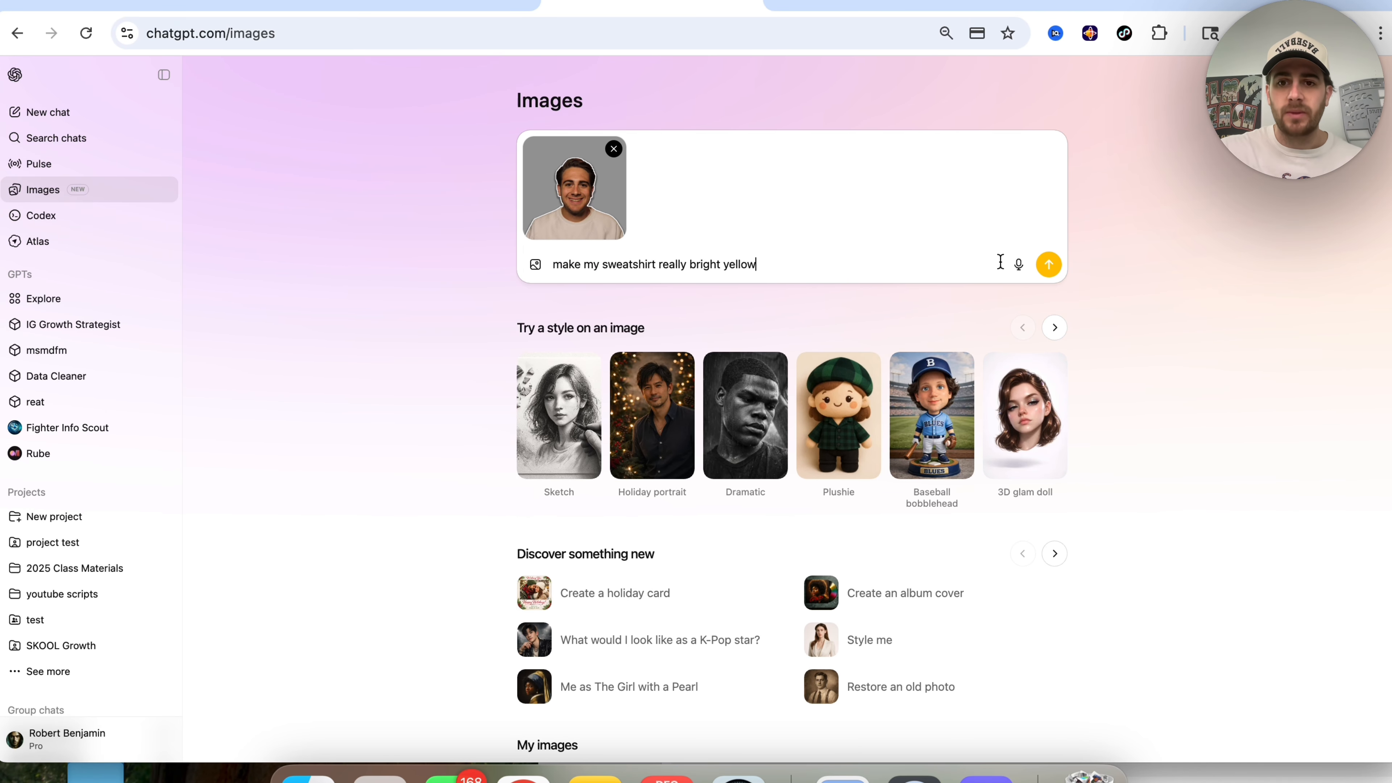
click(1048, 265)
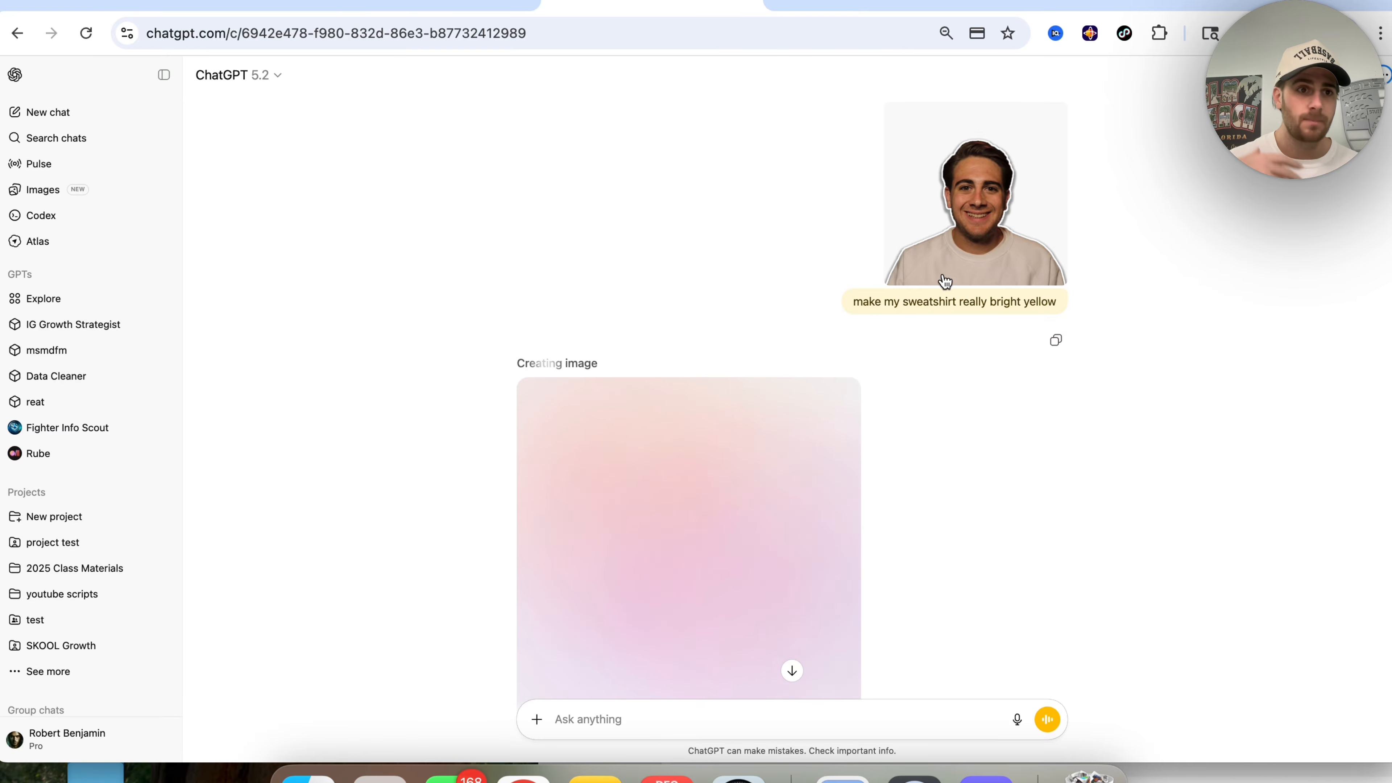
- Return to the Images page and compare the darker night skyline with its earlier version under My images
click(69, 196)
scroll(514, 422, down, 5)
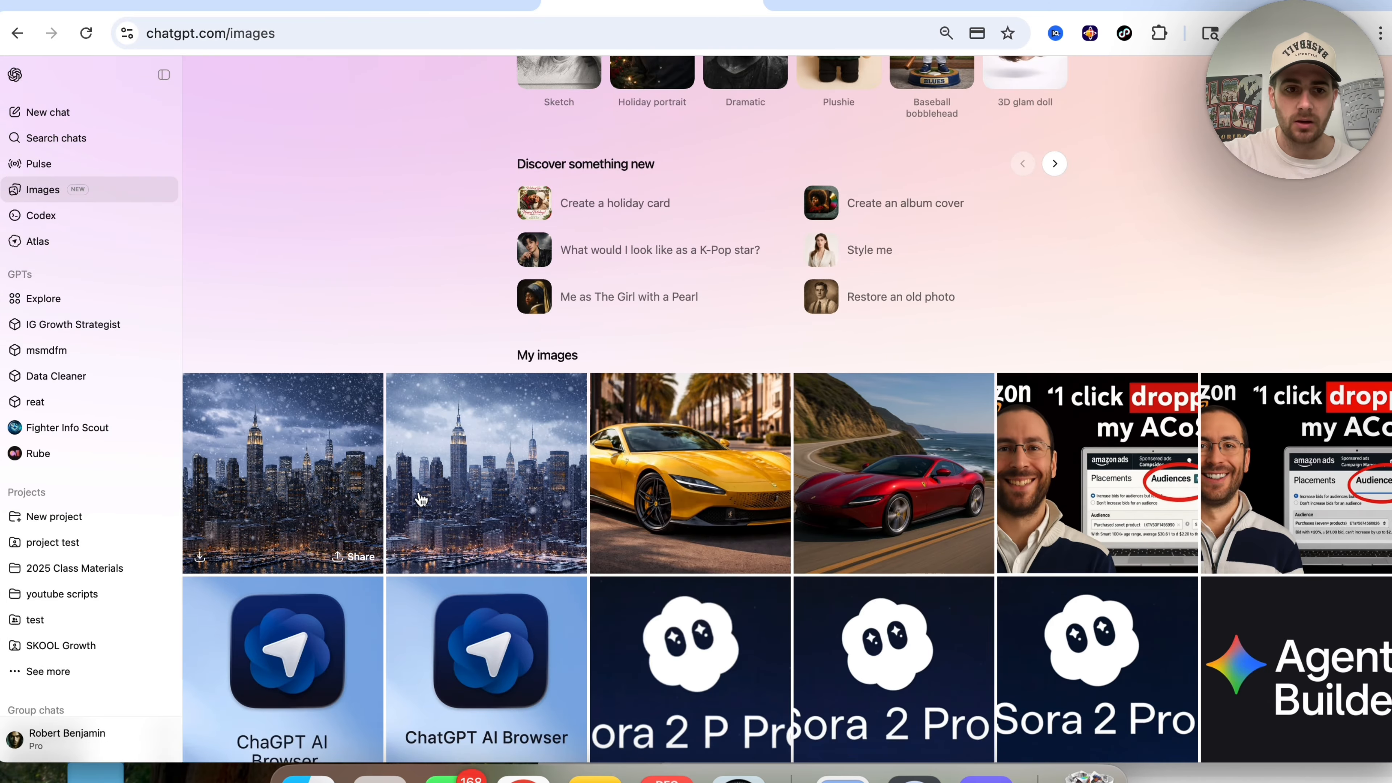
click(318, 505)
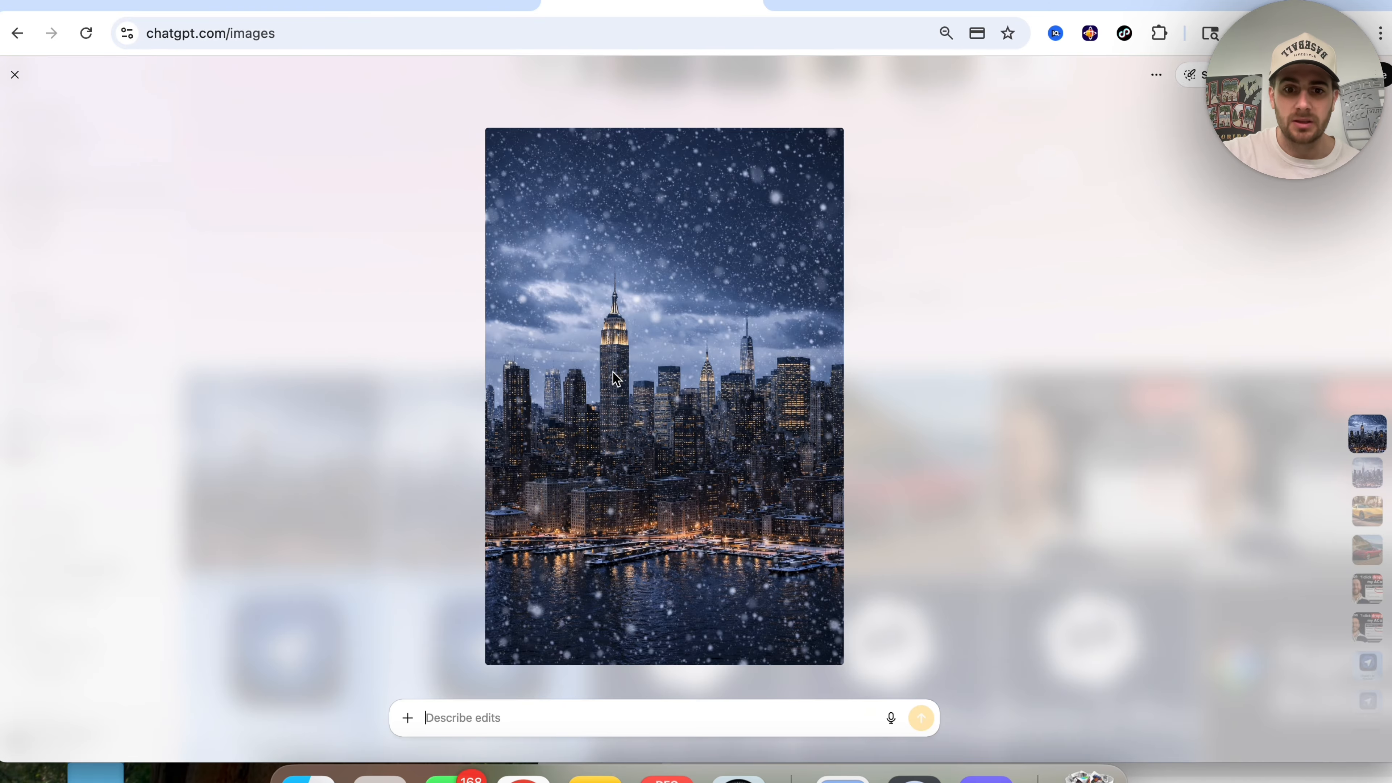
key(Down)
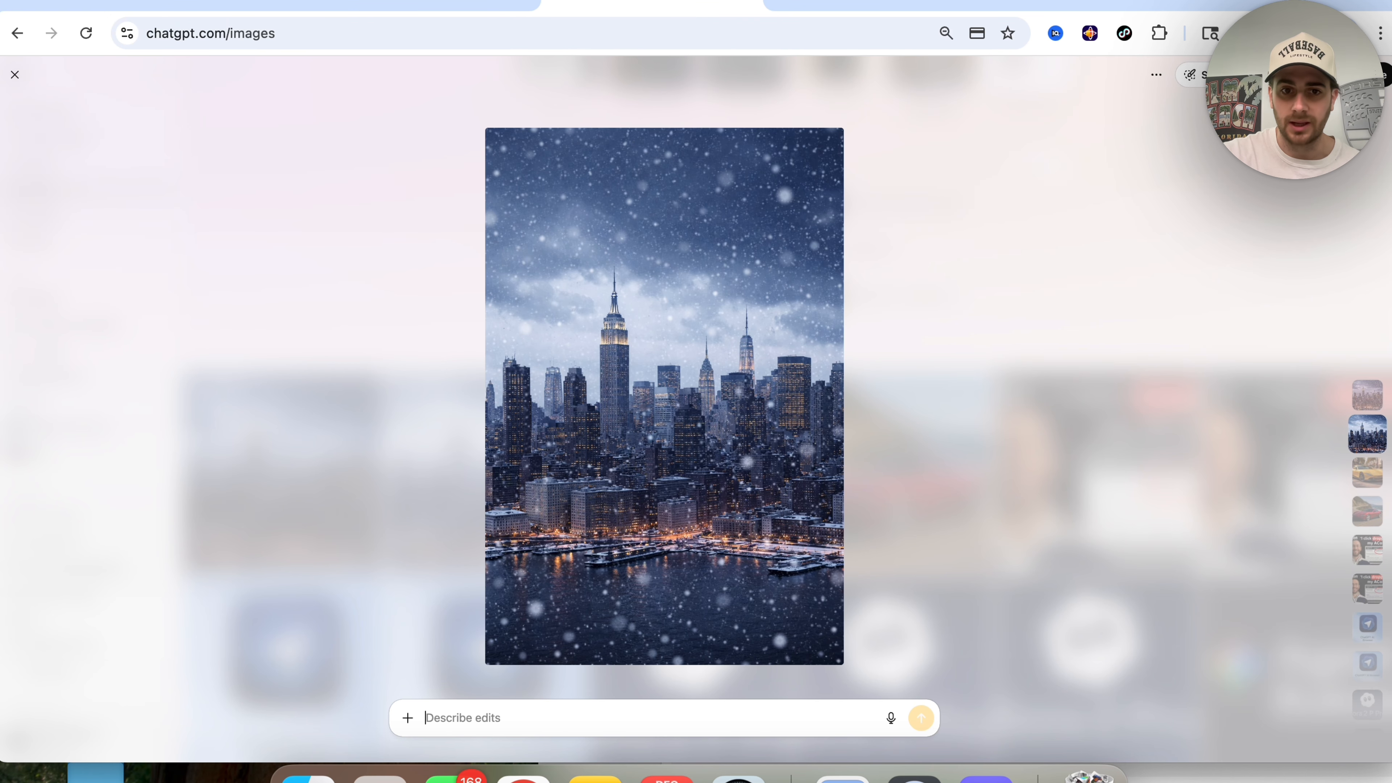
key(Down)
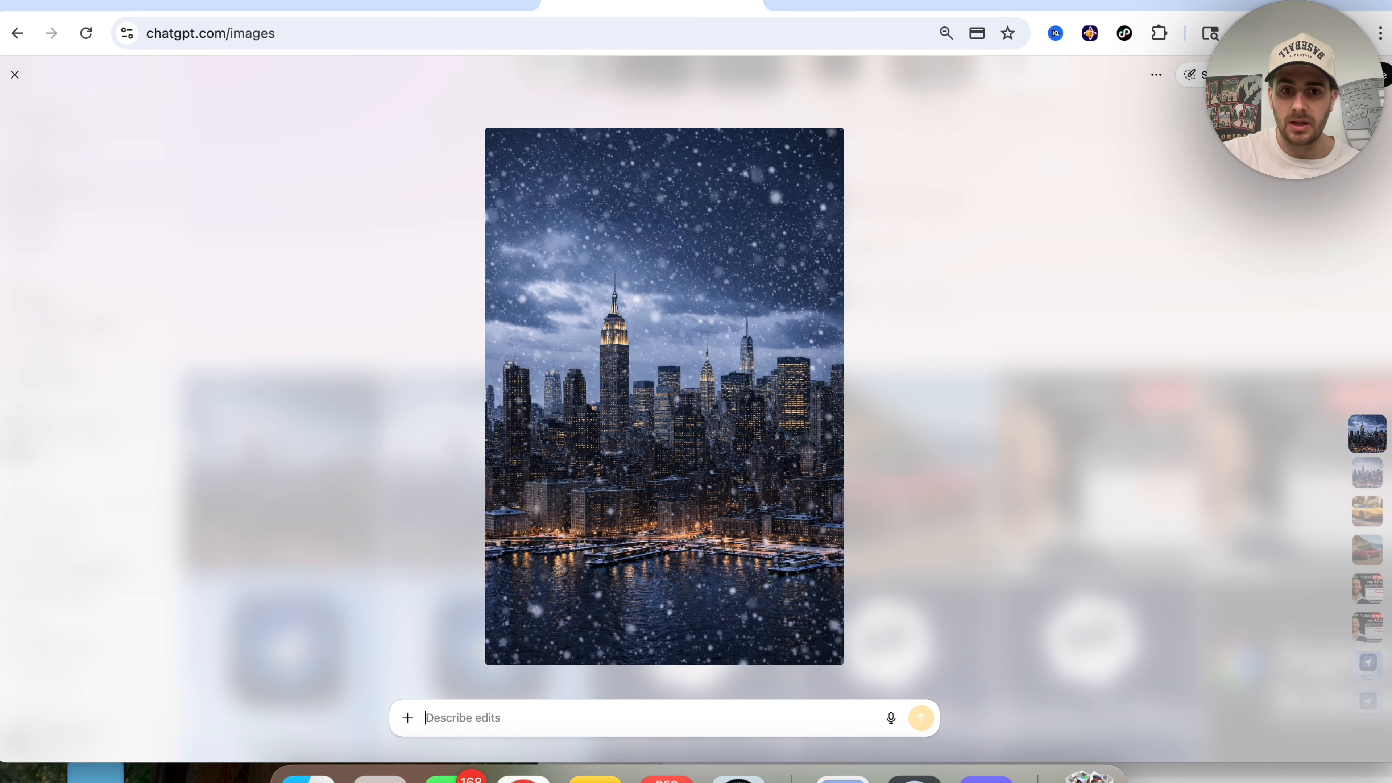
key(Down)
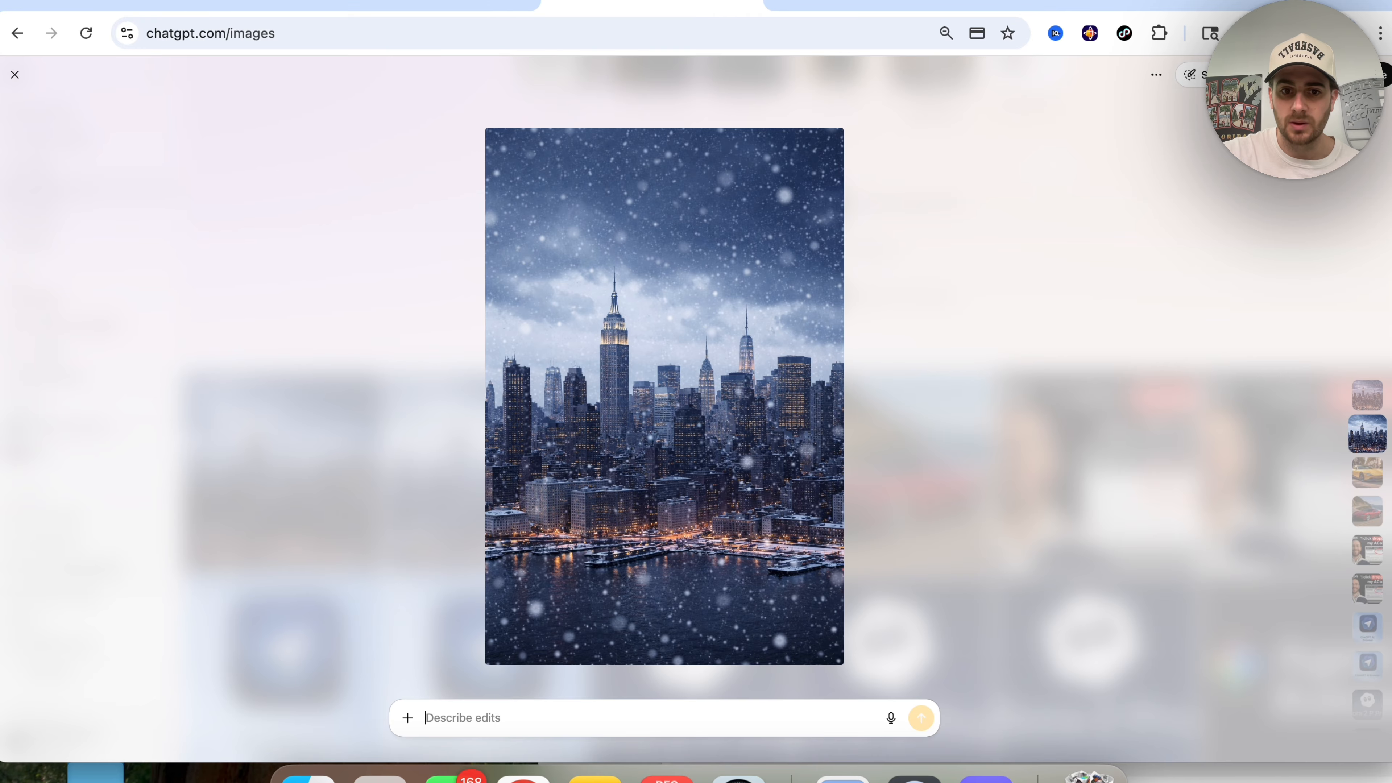
key(Down)
key(Down)
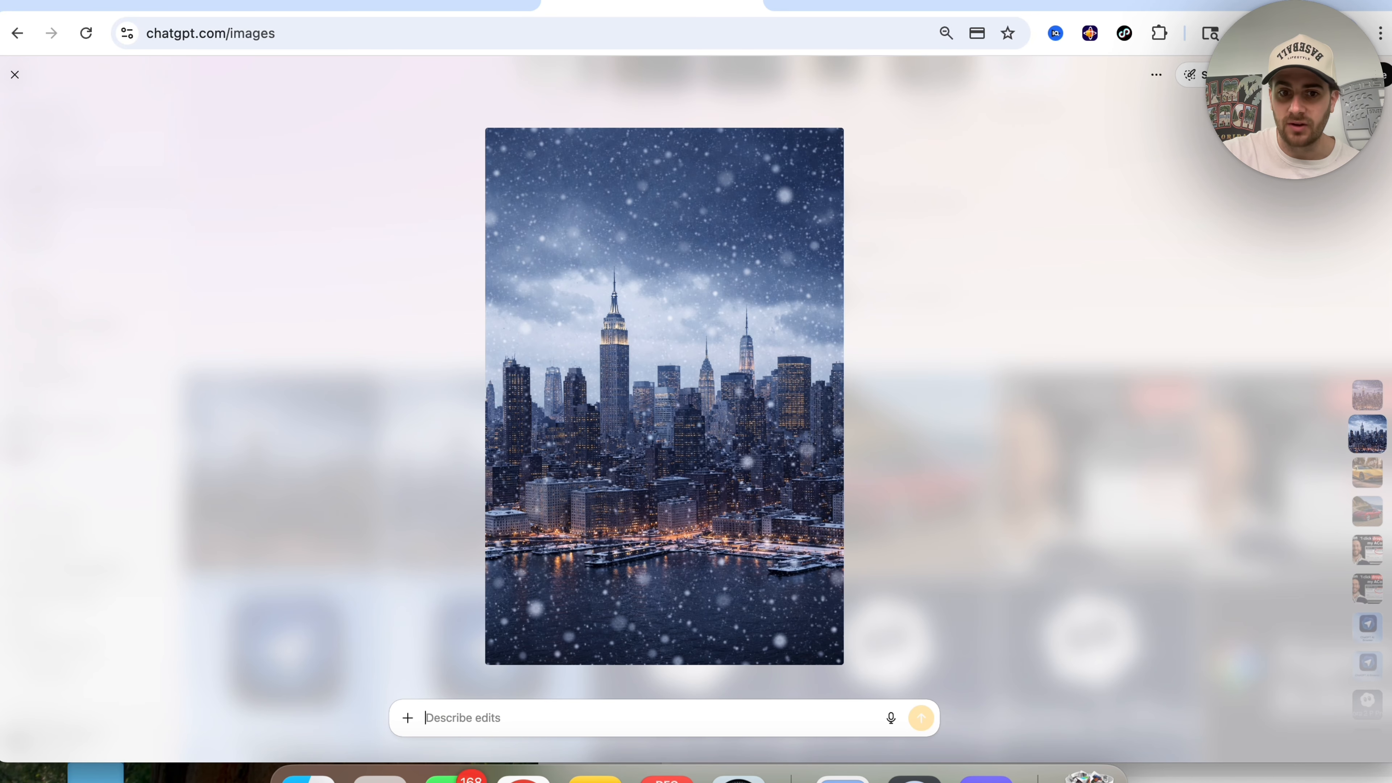
key(Down)
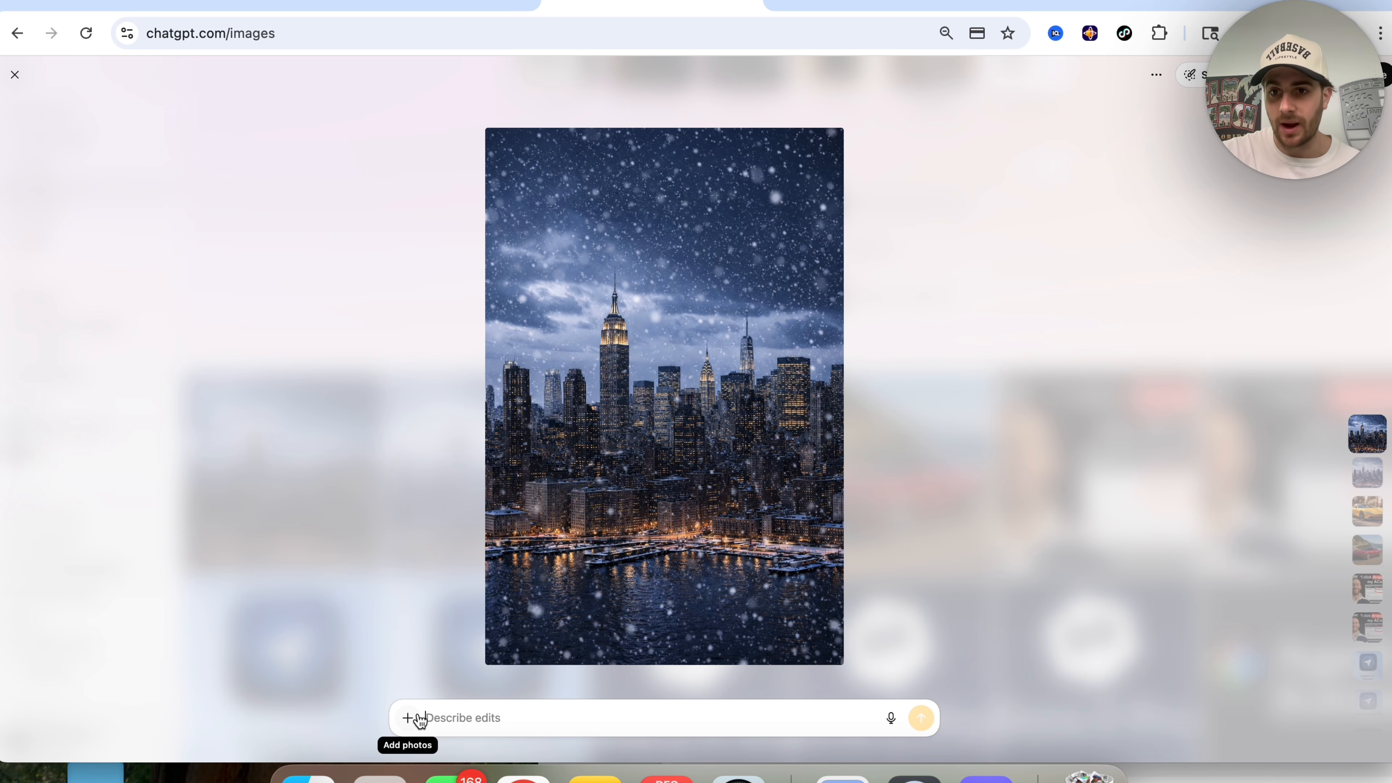
click(351, 466)
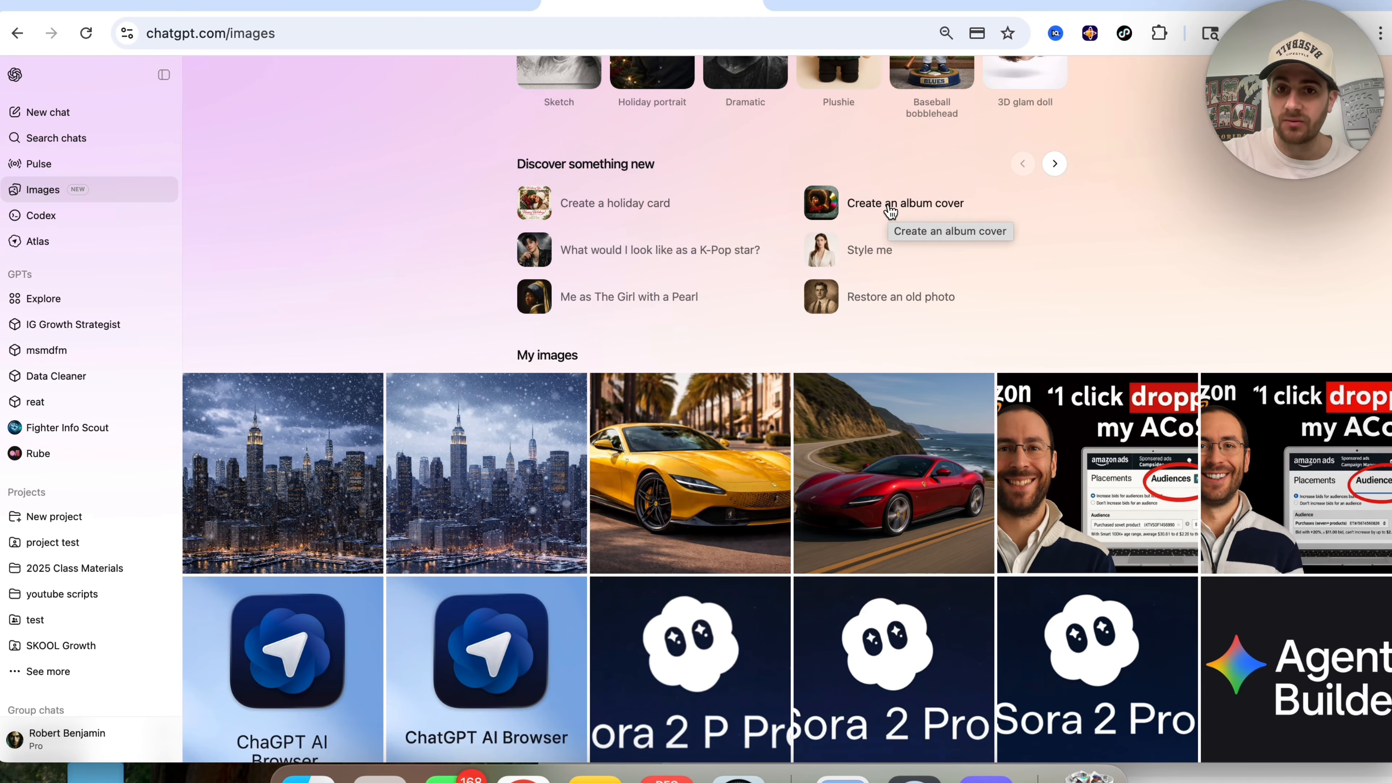
- Show the second set of Discover something new ideas and open "Give us a matching outfit"
click(1055, 163)
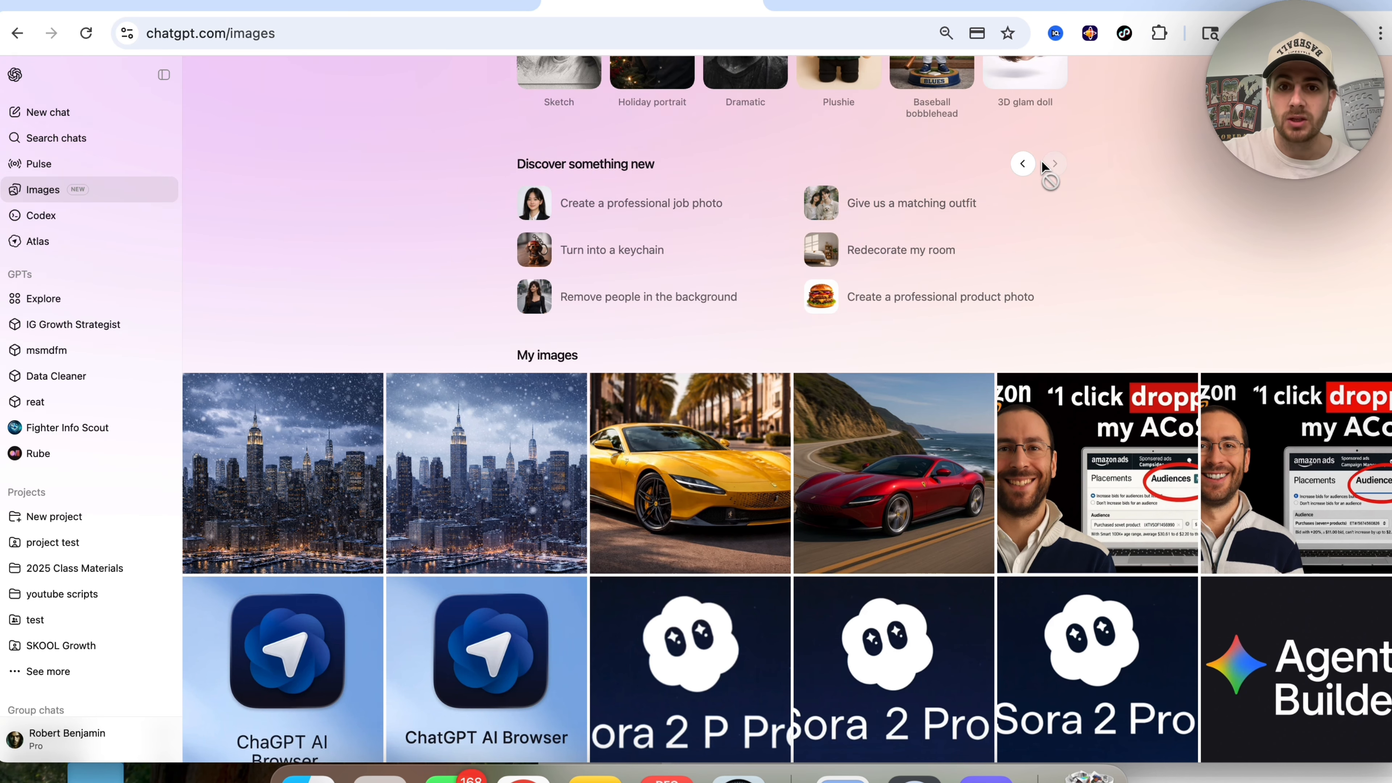
click(890, 212)
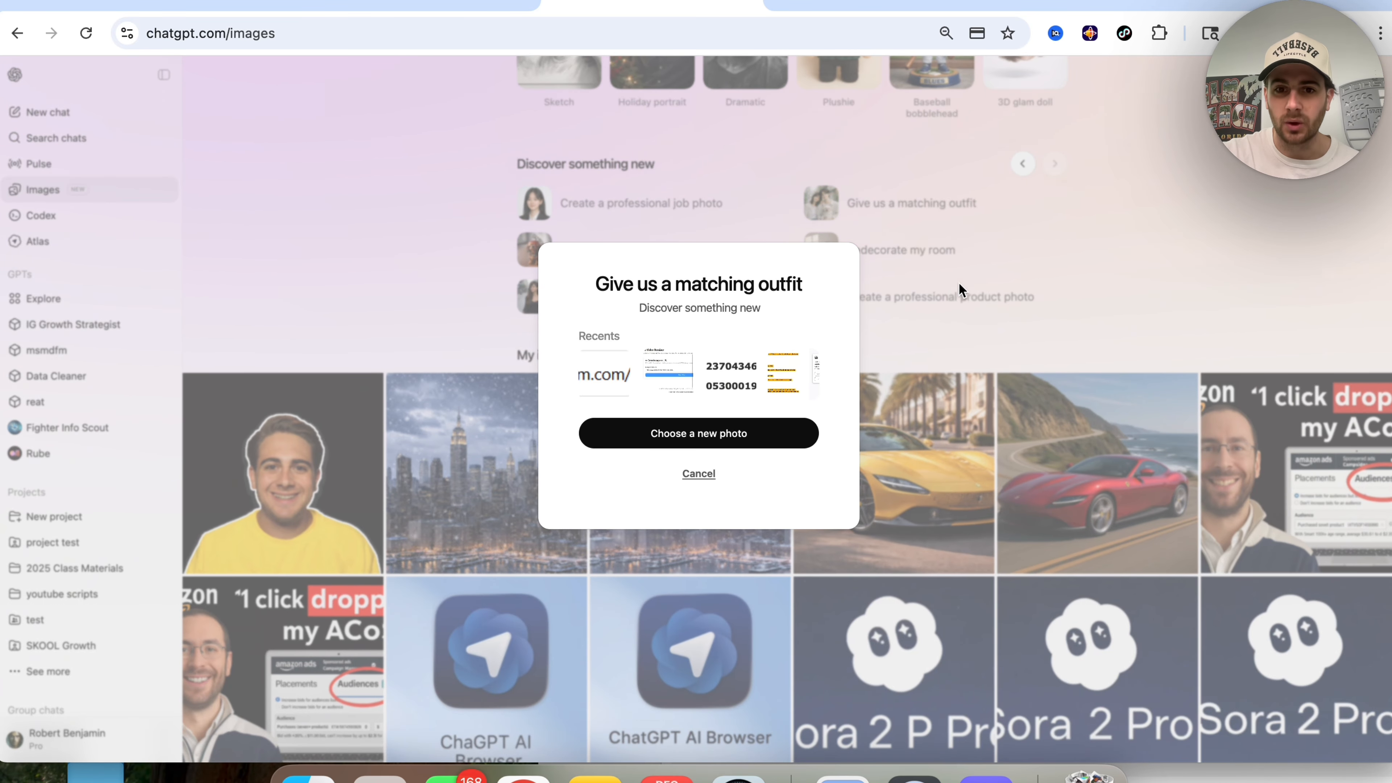
- Switch to the Instagram profile, open the first post with the four-man group photo, and capture a screenshot of the photo
key(ctrl+Tab)
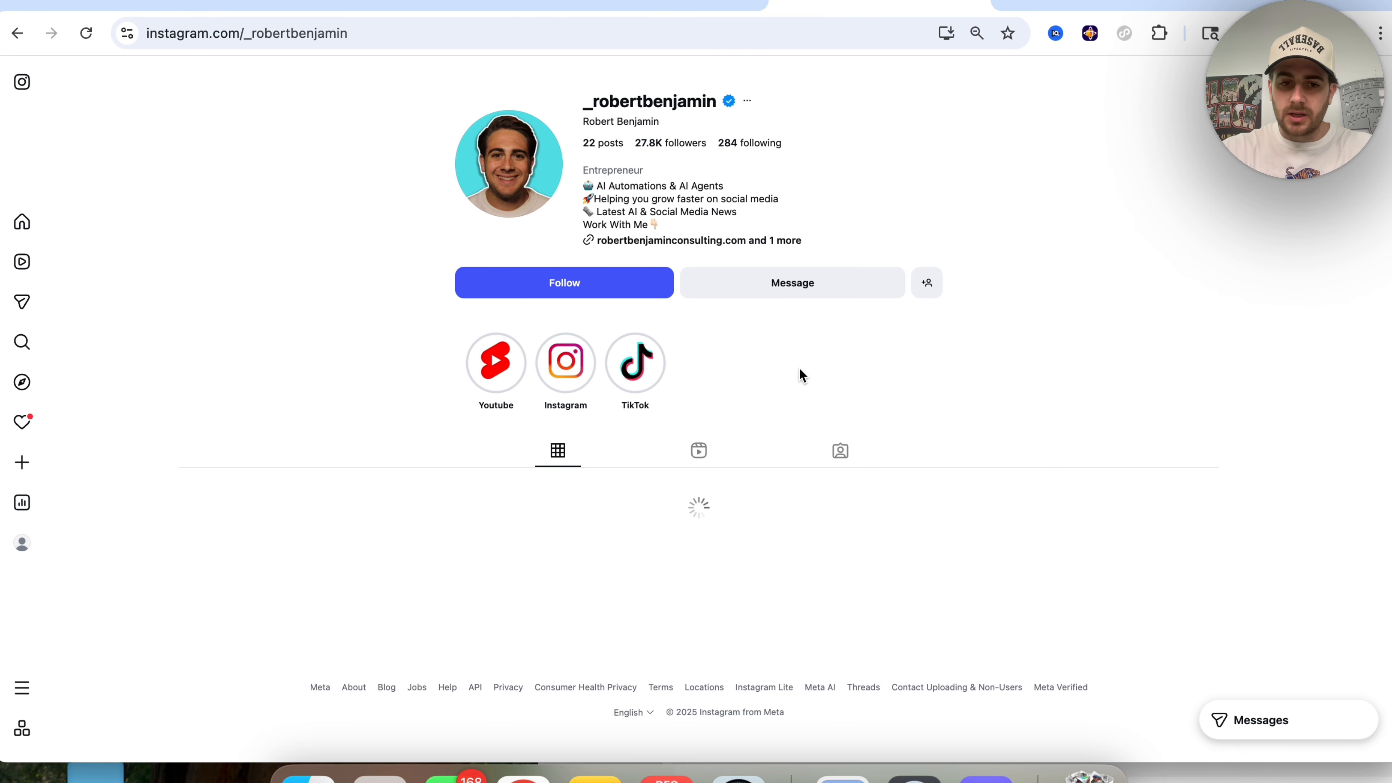
scroll(653, 445, down, 2)
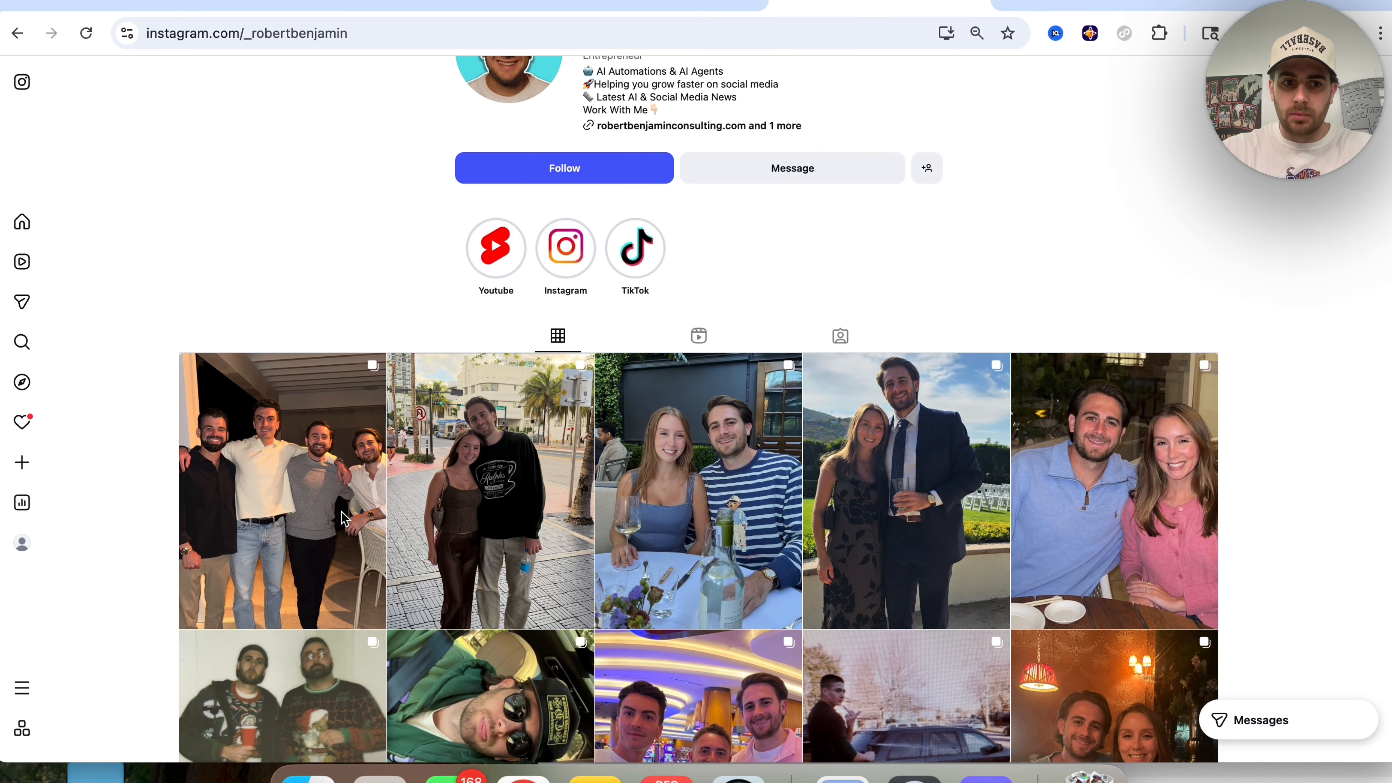
click(320, 540)
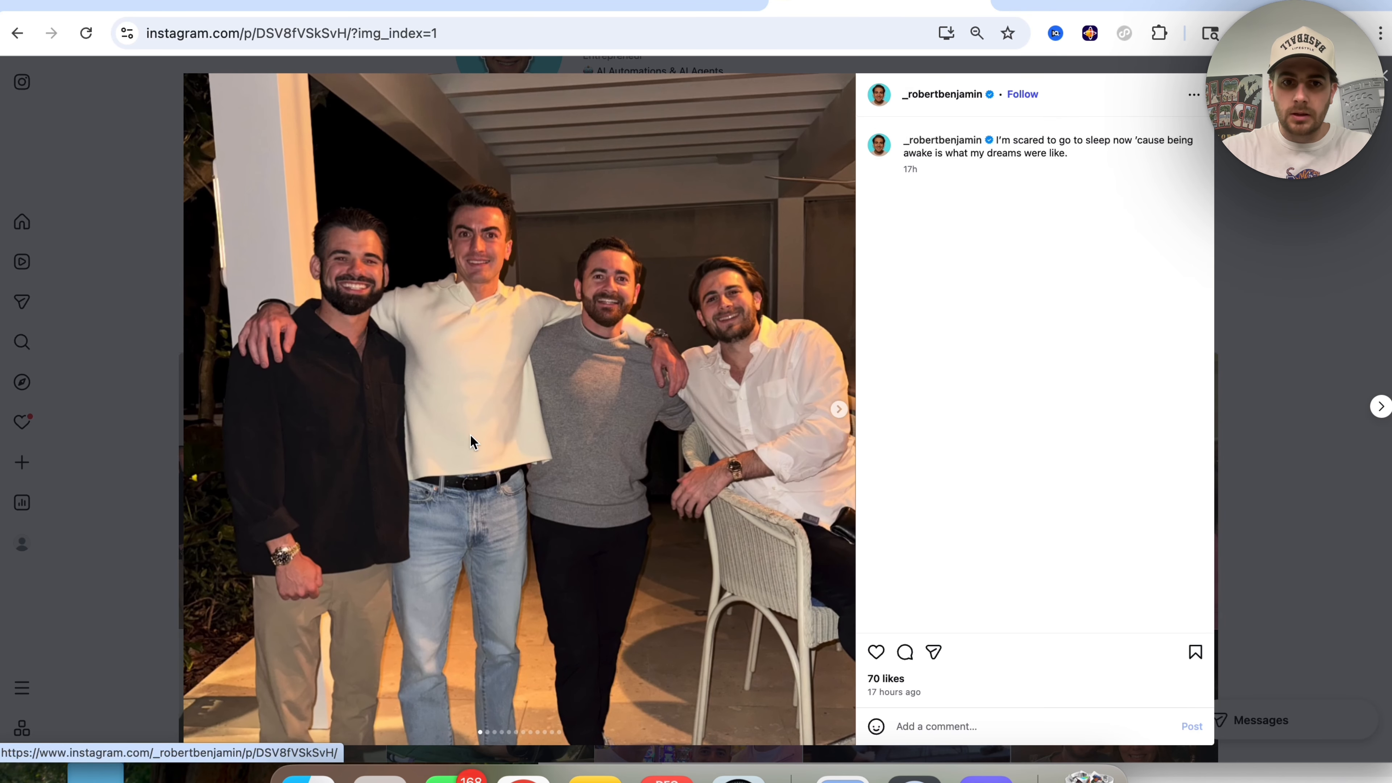
key(super+shift+4)
drag(211, 156, 849, 713)
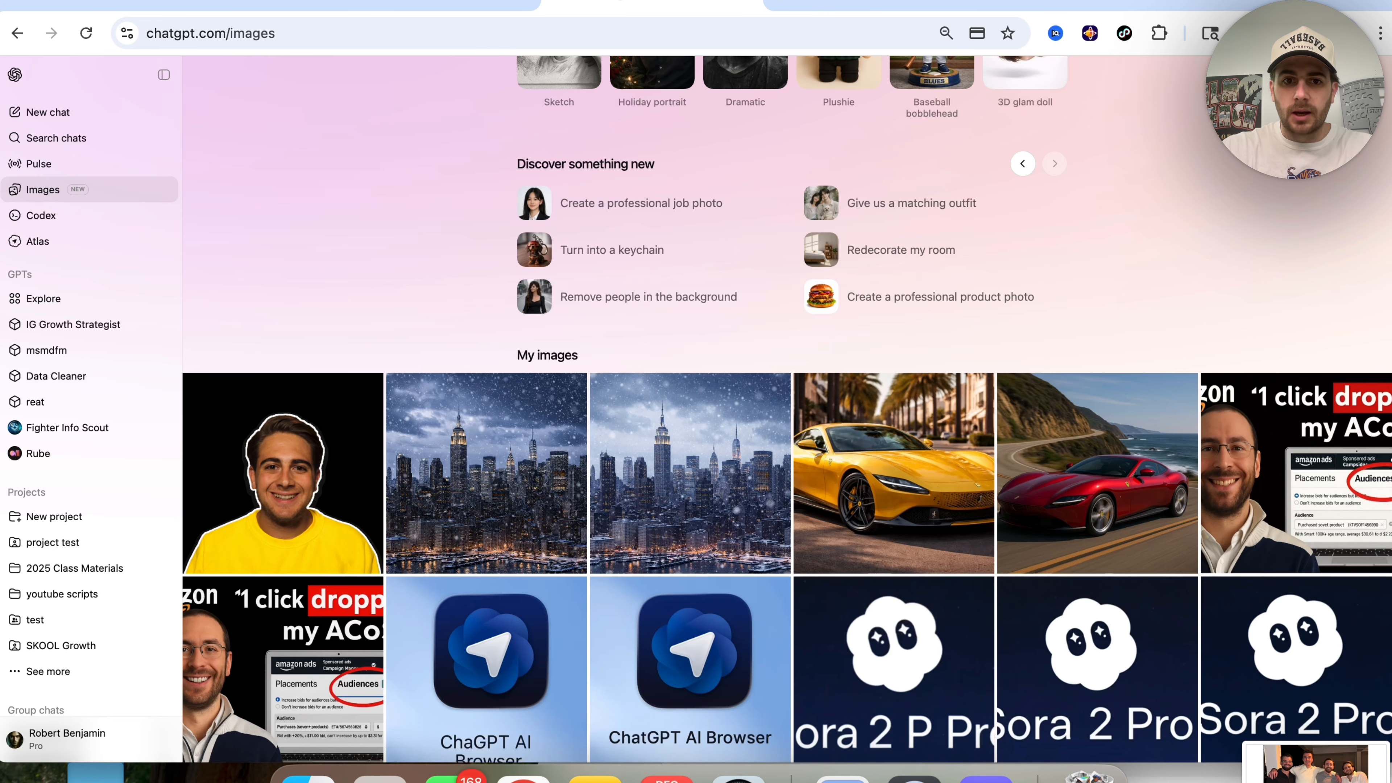
- Switch back to ChatGPT and apply the "Give us a matching outfit" idea to the group-photo screenshot from Recents
click(653, 6)
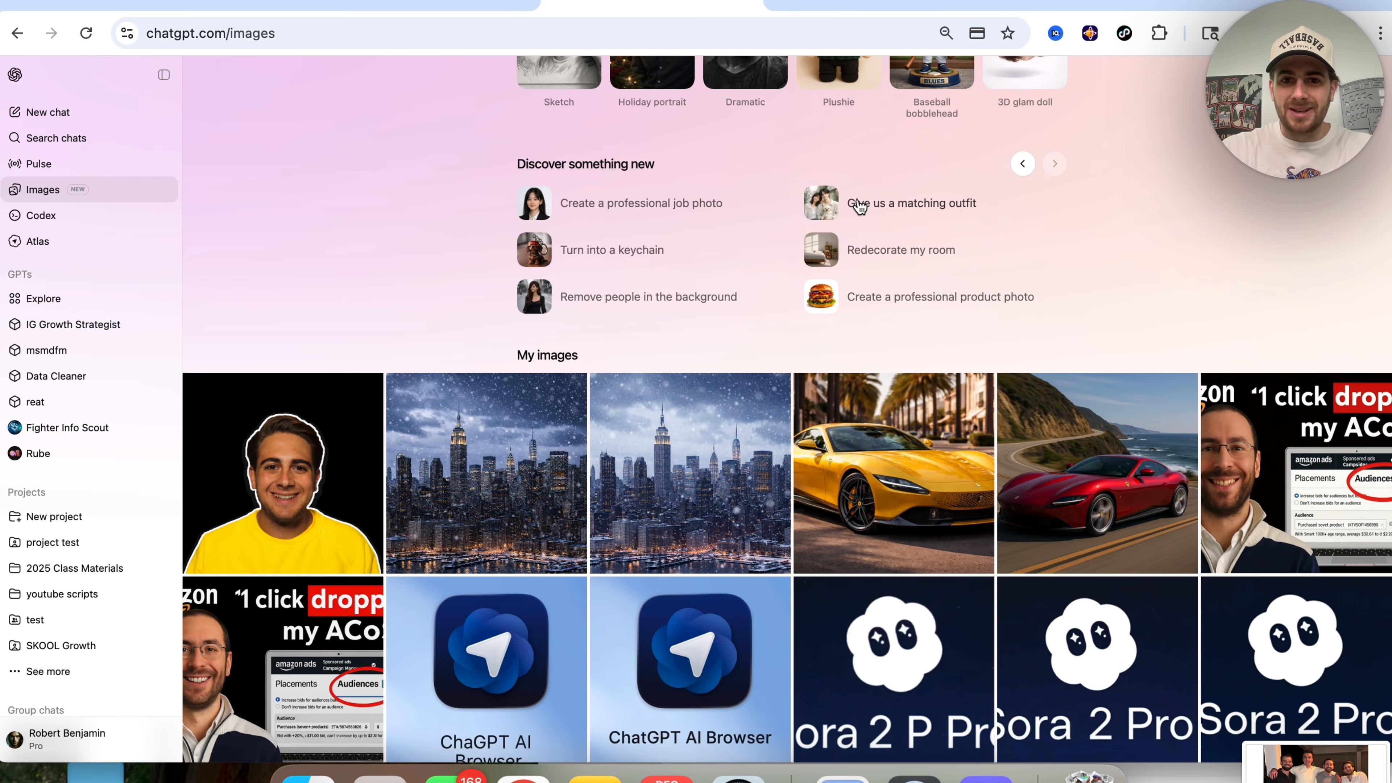
click(878, 202)
click(699, 472)
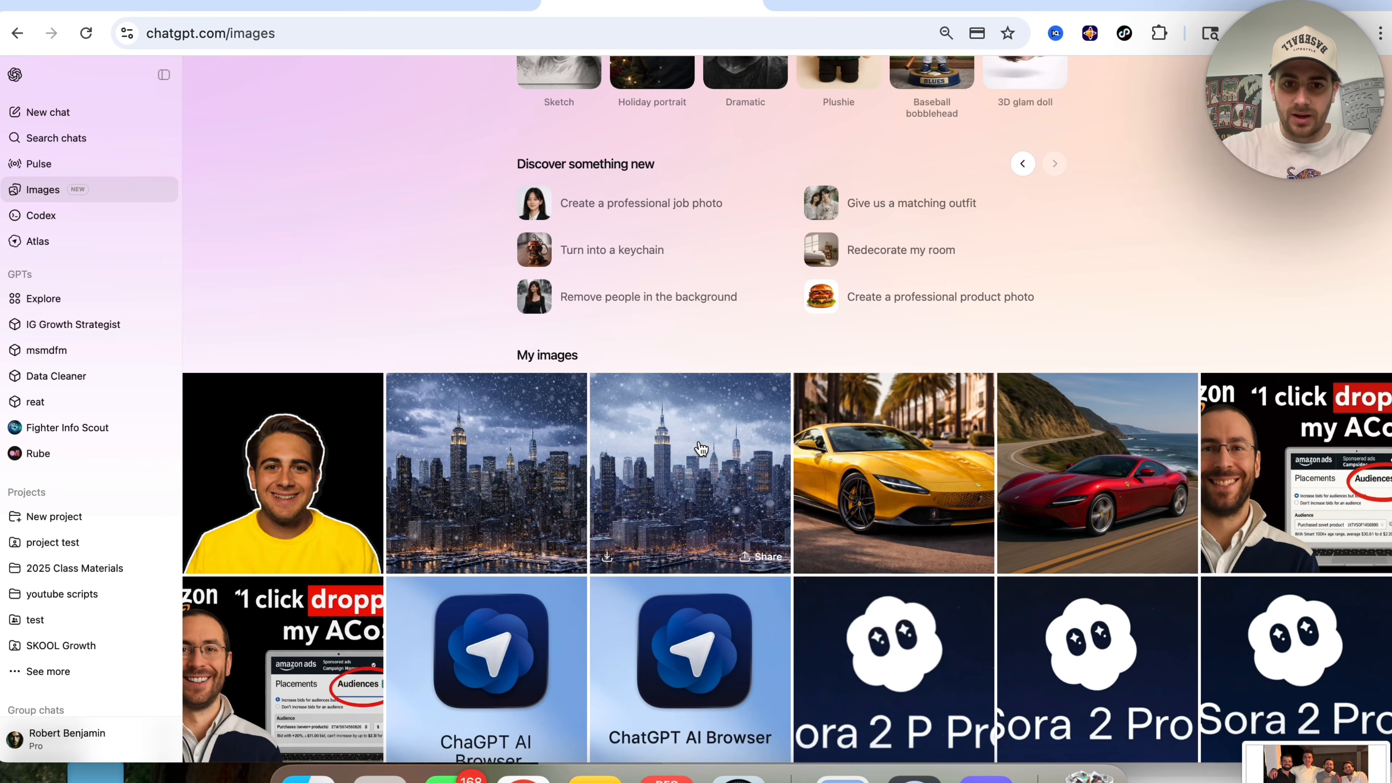
click(546, 308)
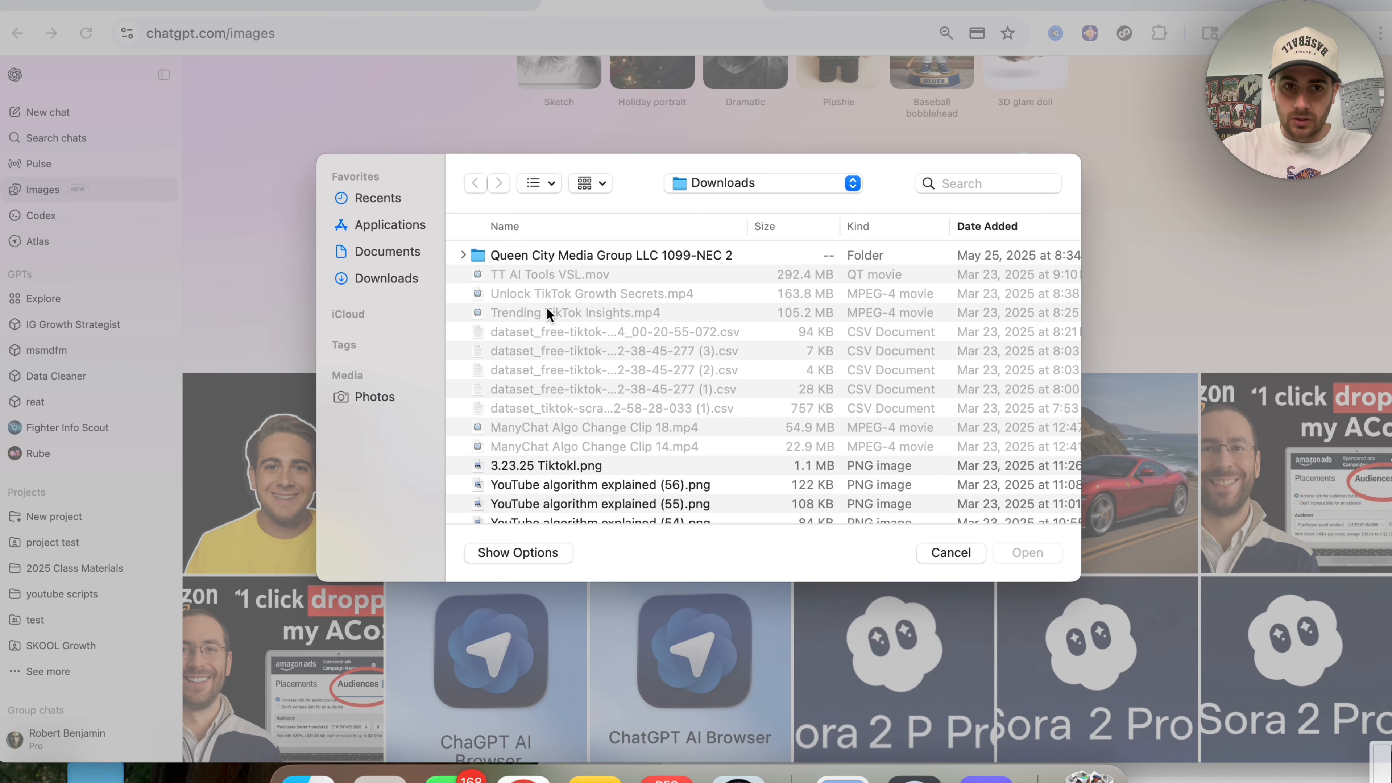
click(372, 198)
double_click(570, 244)
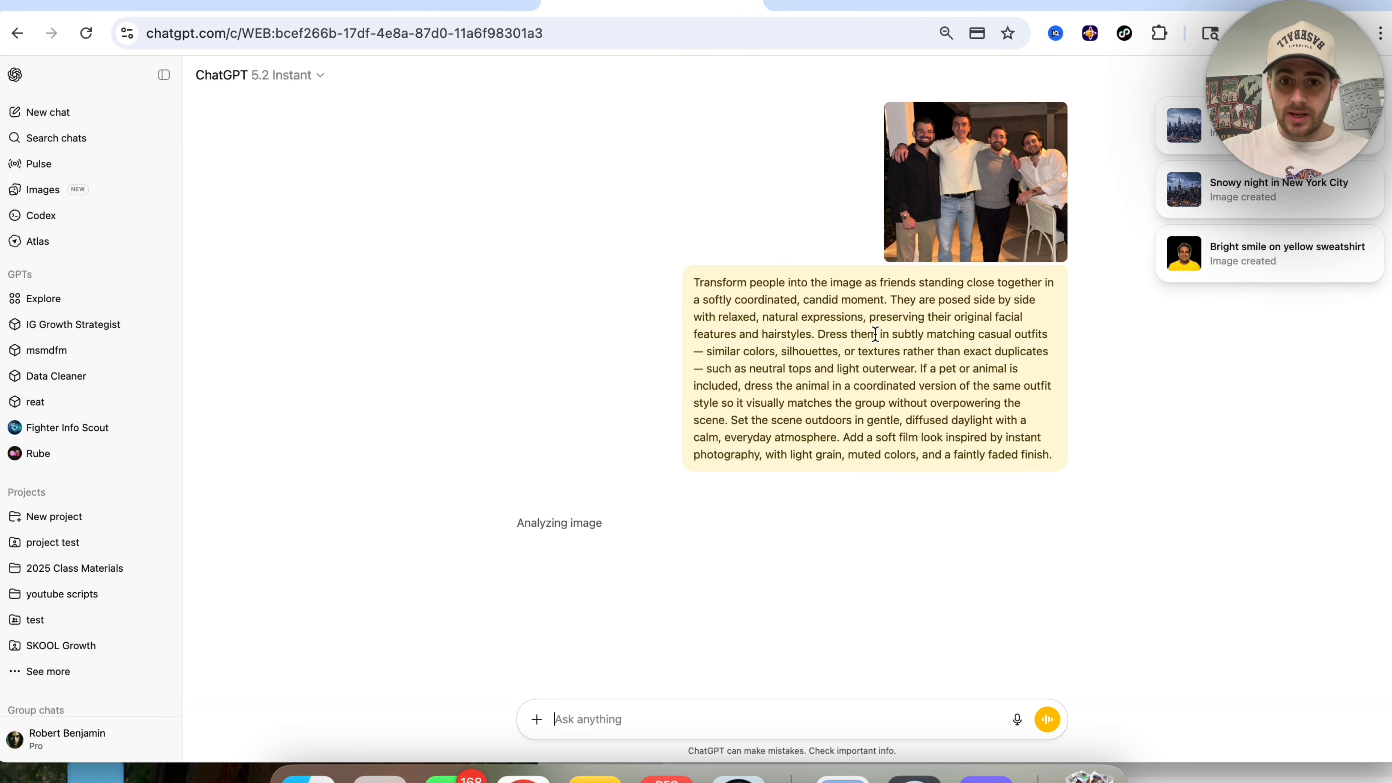
- Read through the preset matching-outfit prompt, highlighting its wording on the candid moment and the subtly matching casual outfits
triple_click(785, 318)
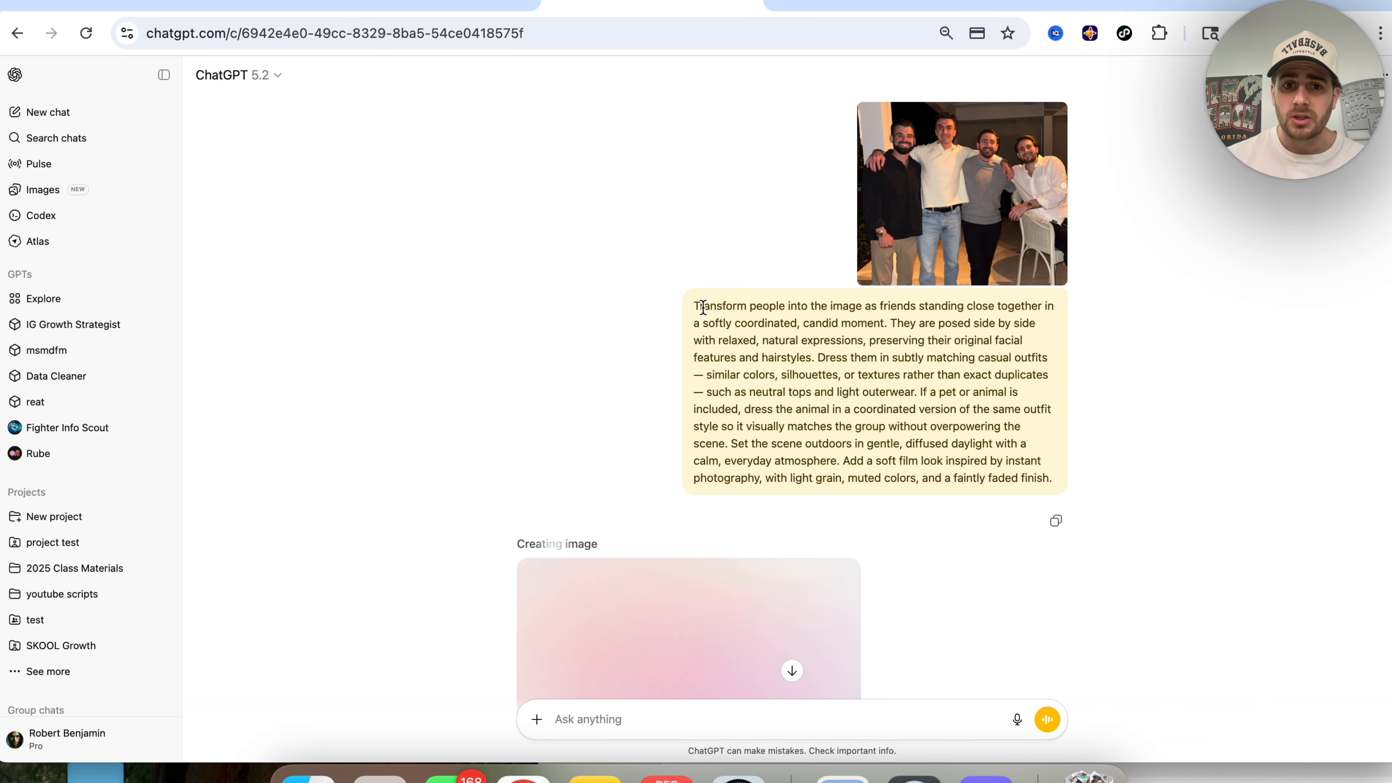
drag(692, 305, 869, 311)
click(830, 324)
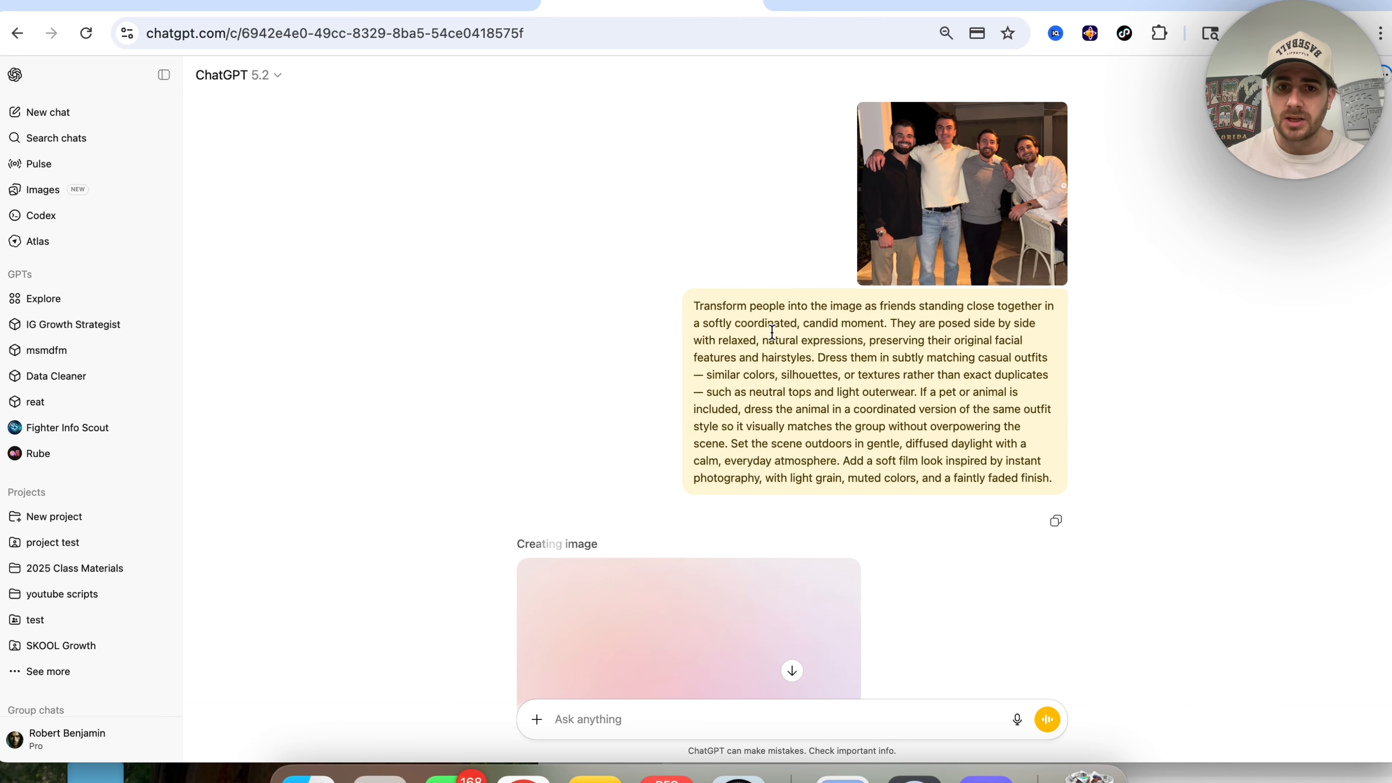
drag(735, 324, 878, 322)
scroll(880, 329, down, 1)
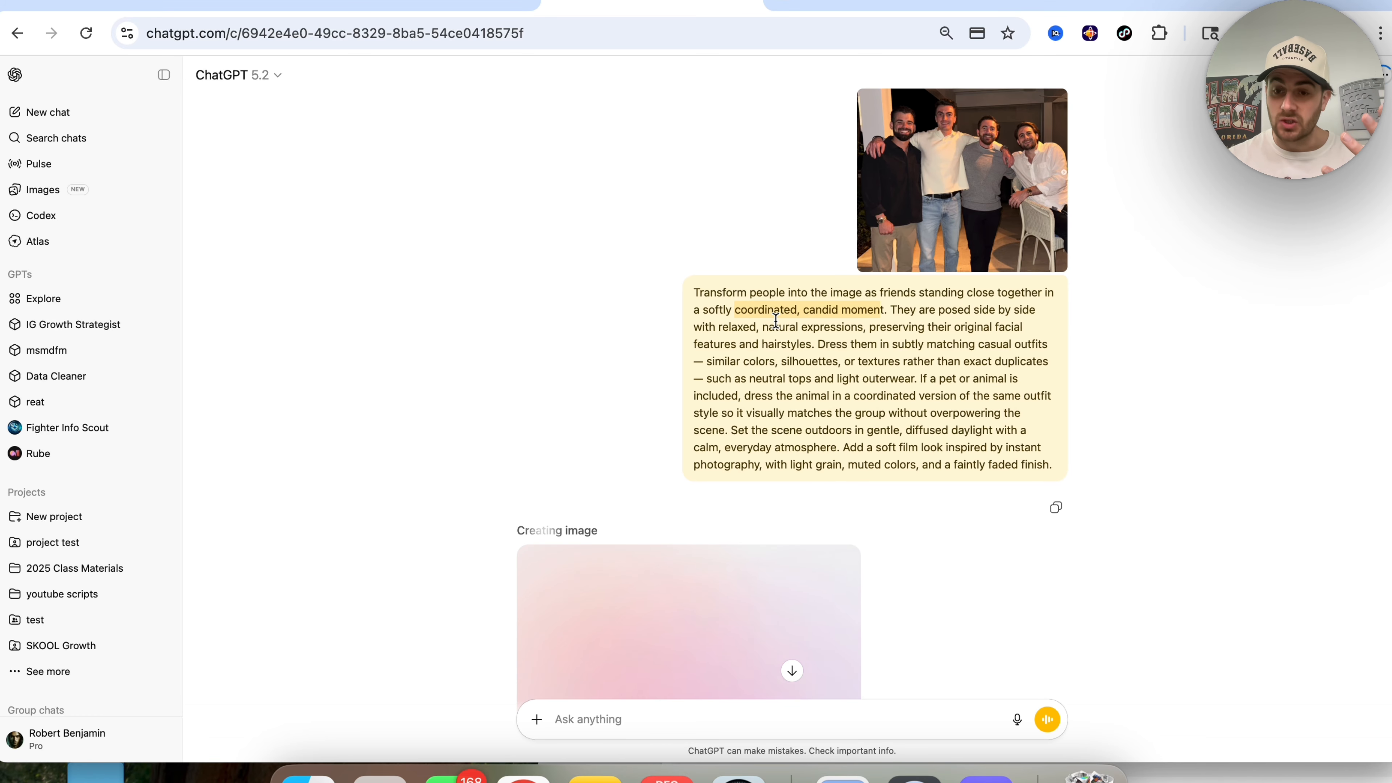
drag(813, 343, 927, 377)
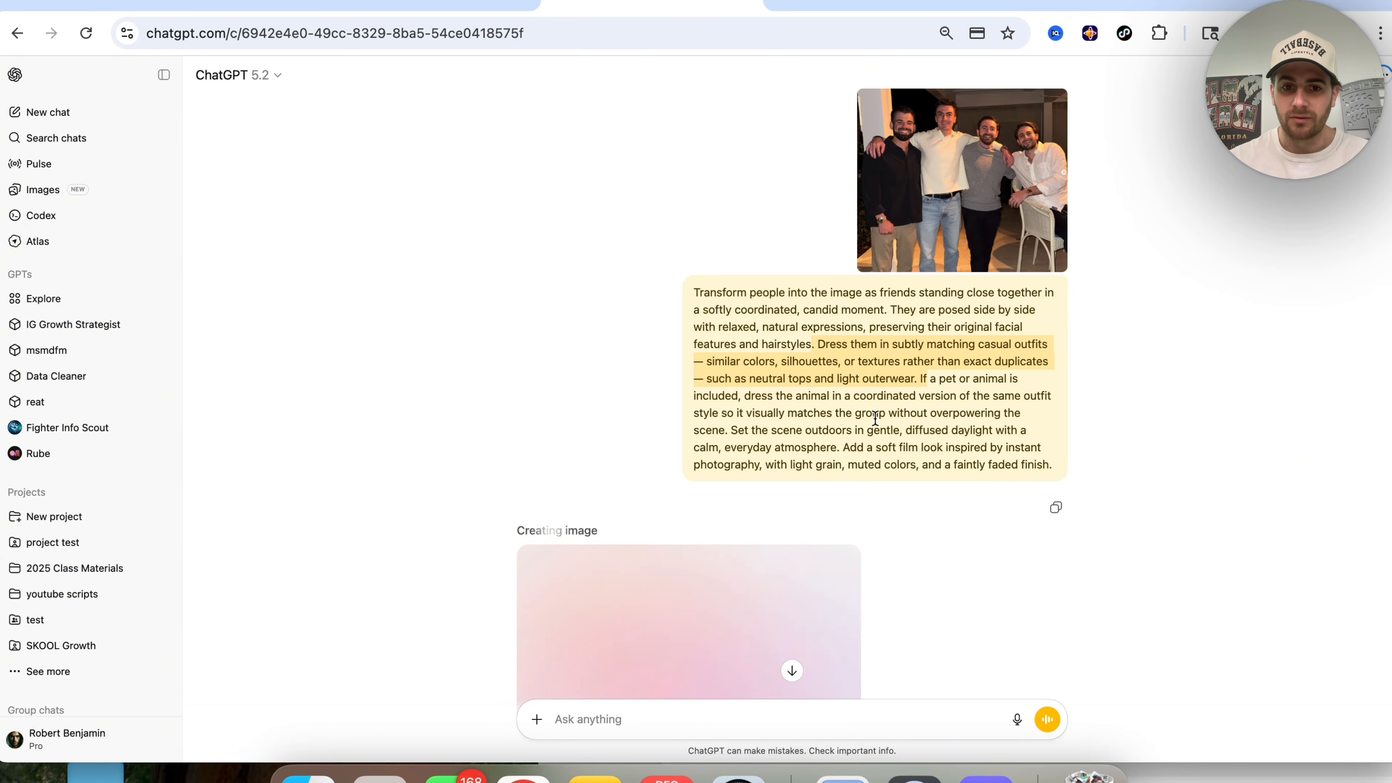
scroll(845, 444, down, 2)
scroll(690, 548, up, 2)
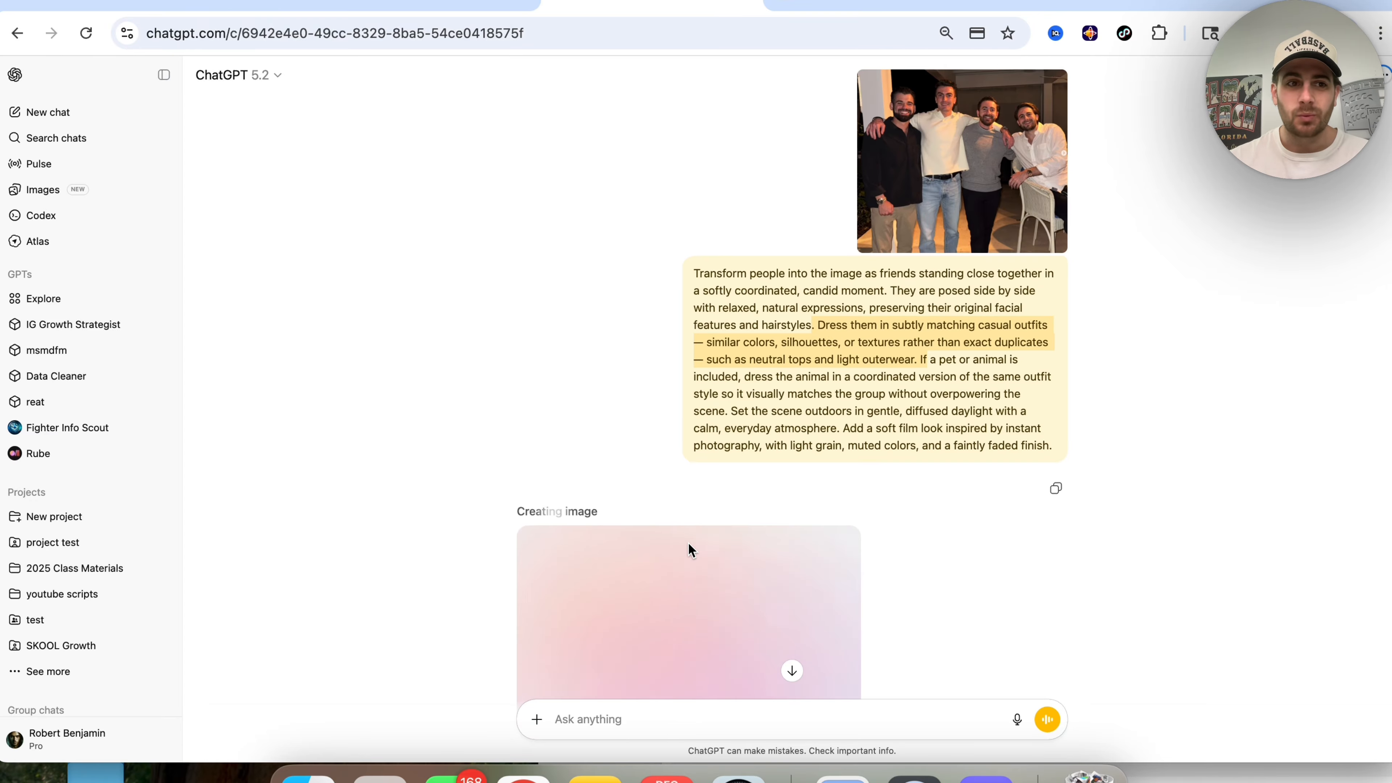
- Return to the Images page and view the yellow-sweatshirt headshot and the matching-outfit group picture under My images
click(33, 191)
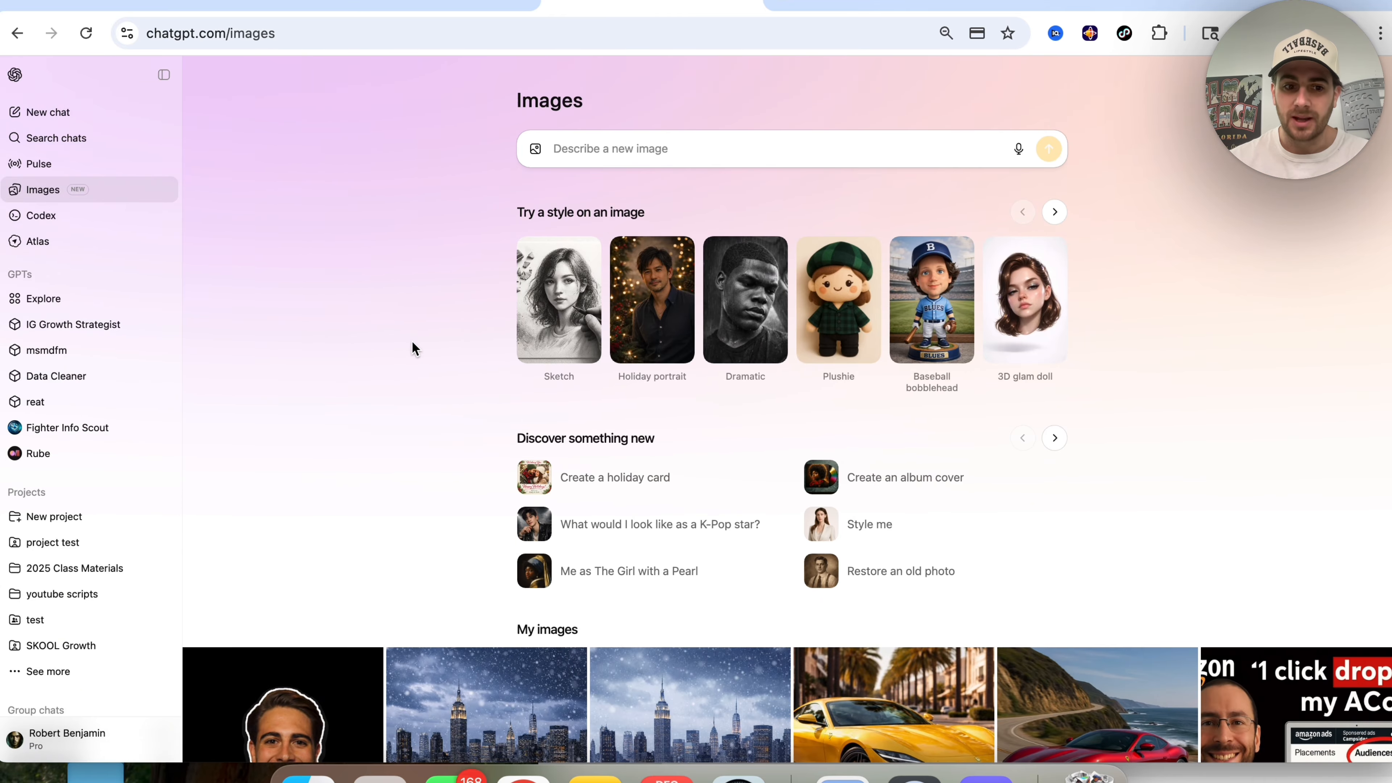
scroll(493, 247, down, 4)
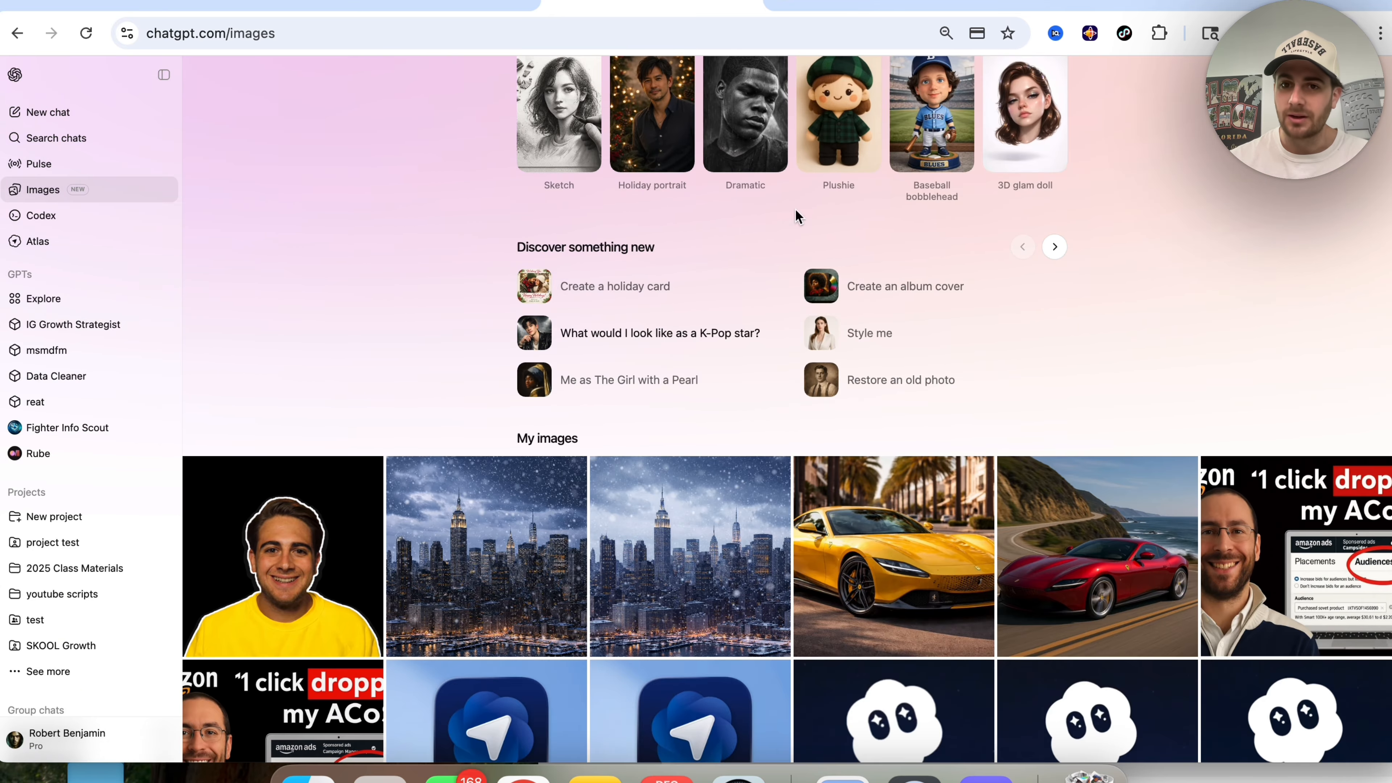
scroll(714, 321, up, 1)
scroll(715, 321, up, 2)
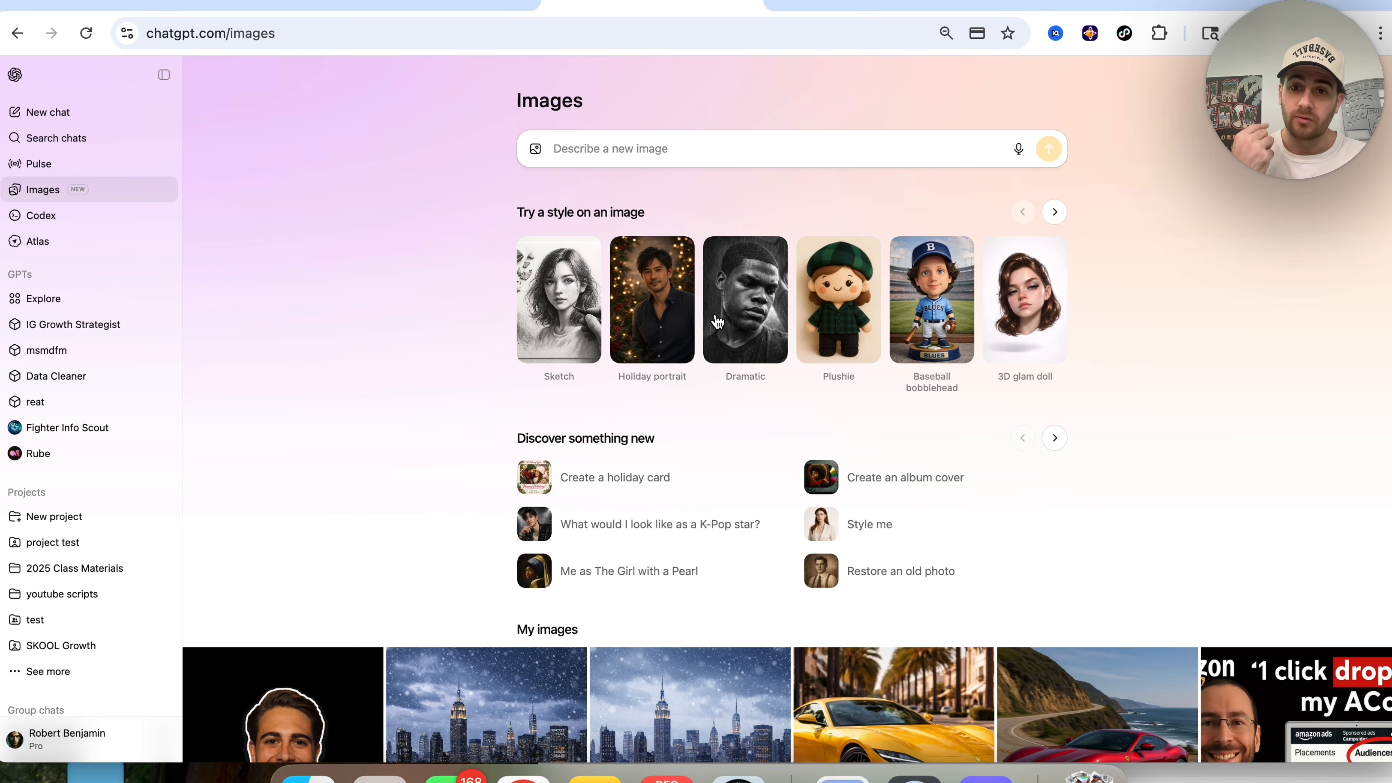
click(277, 710)
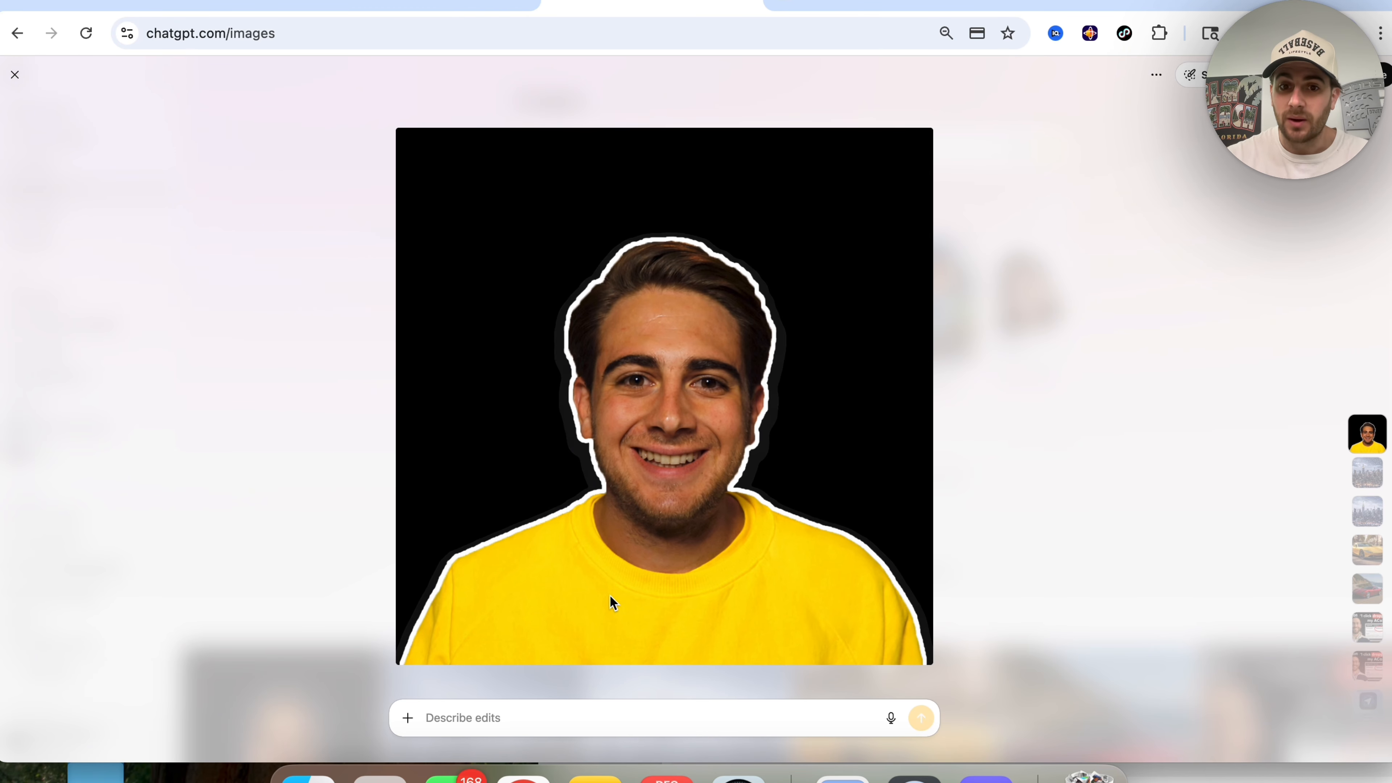
key(Escape)
click(340, 483)
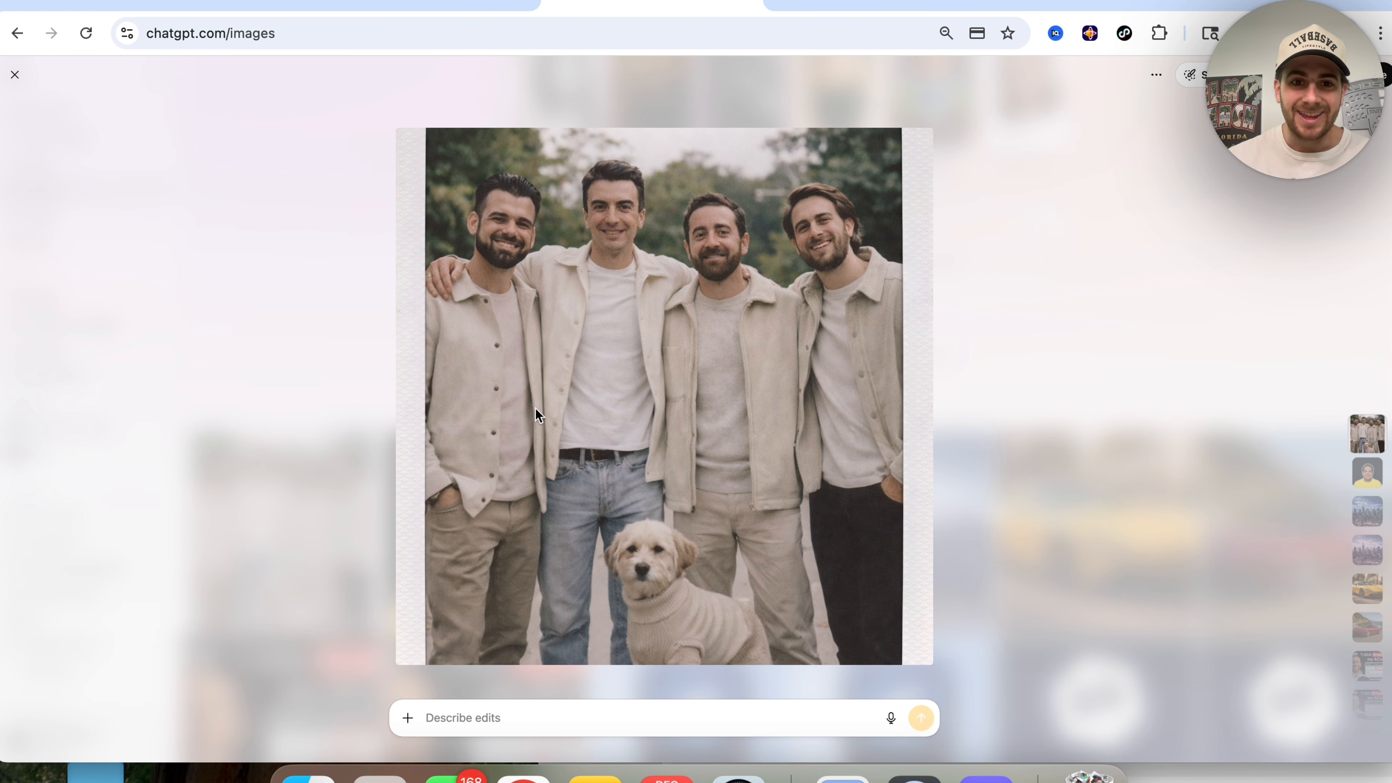
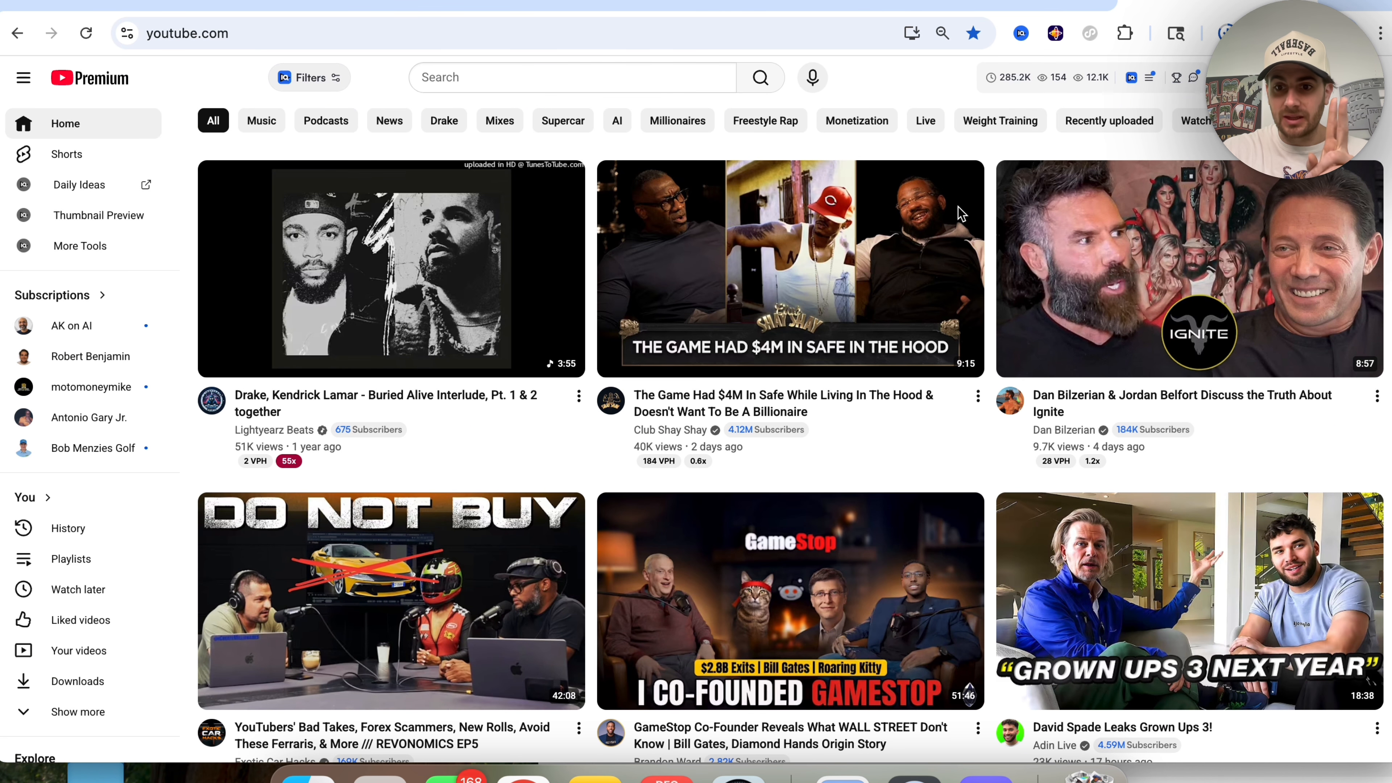
- Find the "David Spade Leaks Grown Ups 3!" video in the YouTube home feed and capture a screenshot of its thumbnail
scroll(996, 476, down, 3)
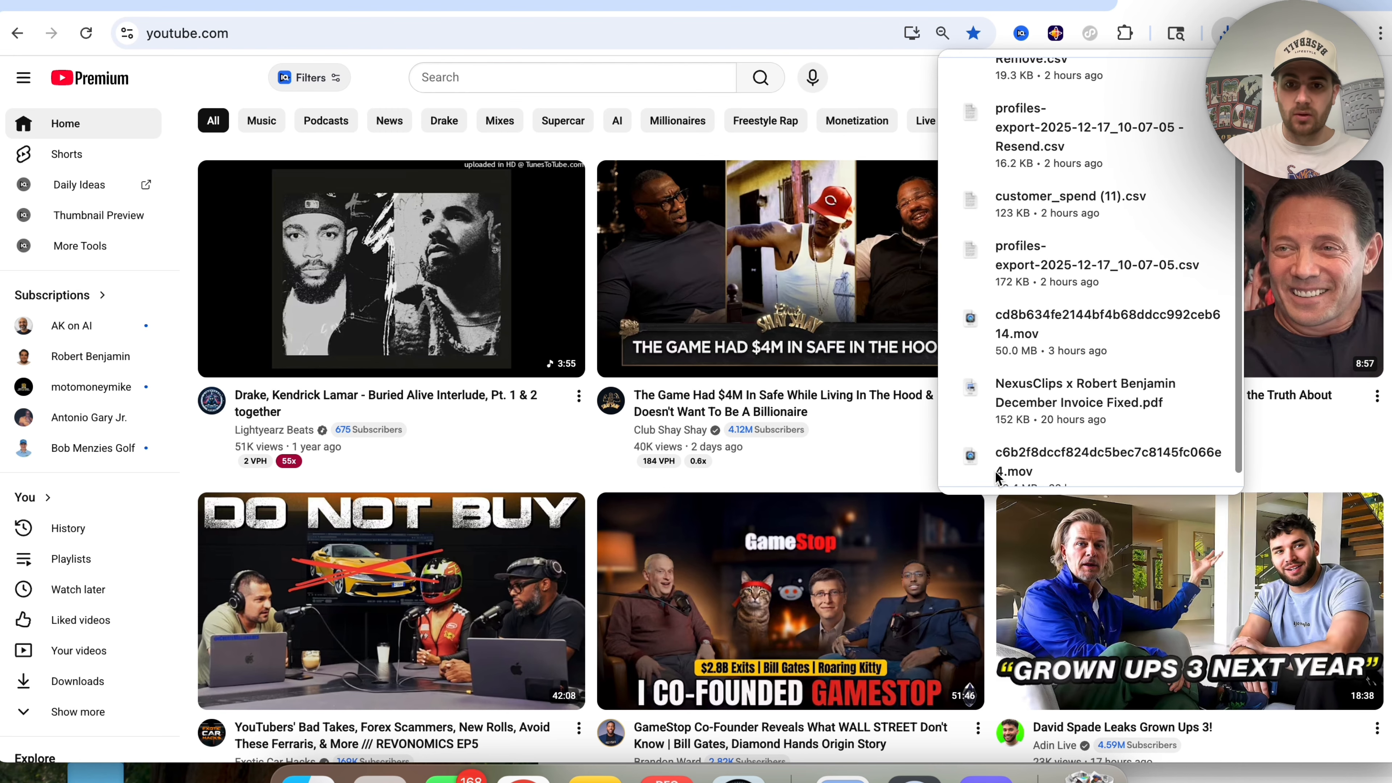
scroll(1019, 417, down, 2)
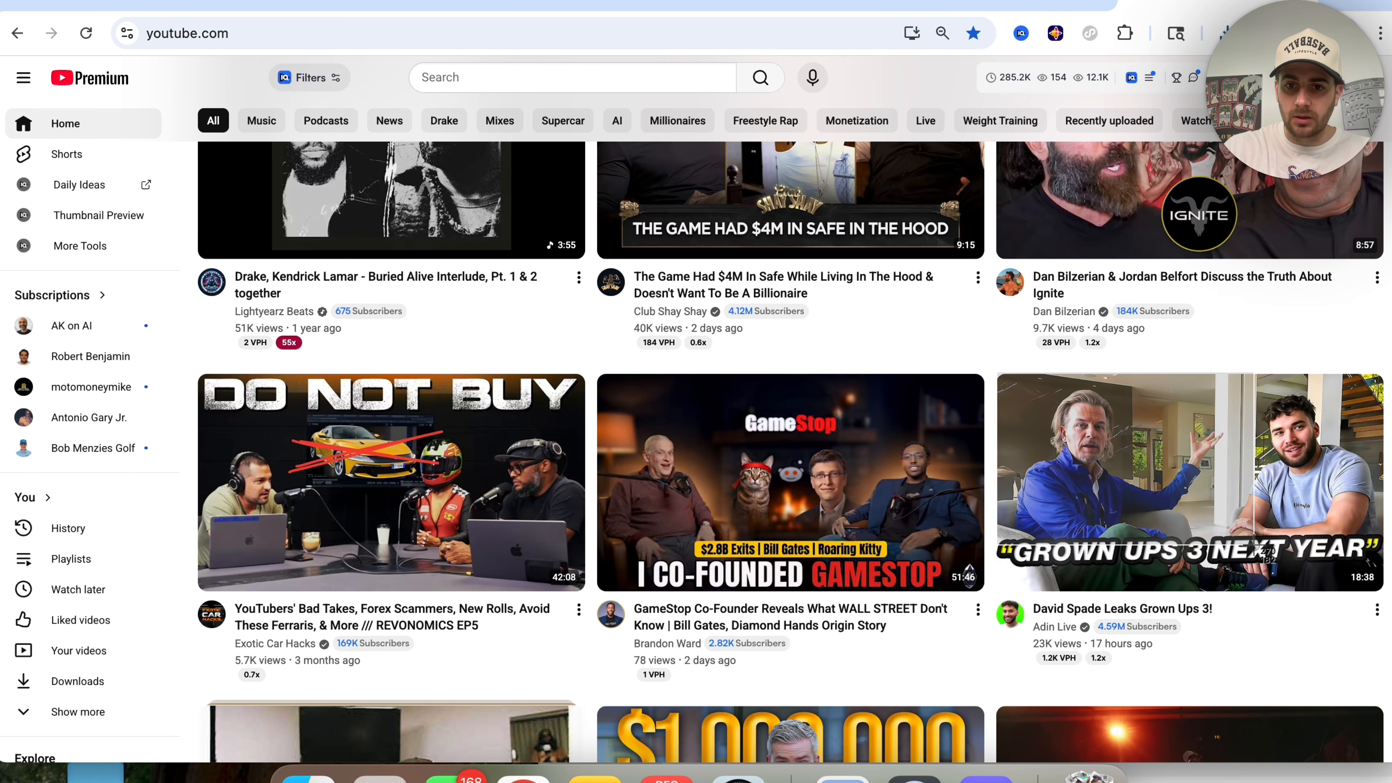
drag(1254, 544, 1381, 591)
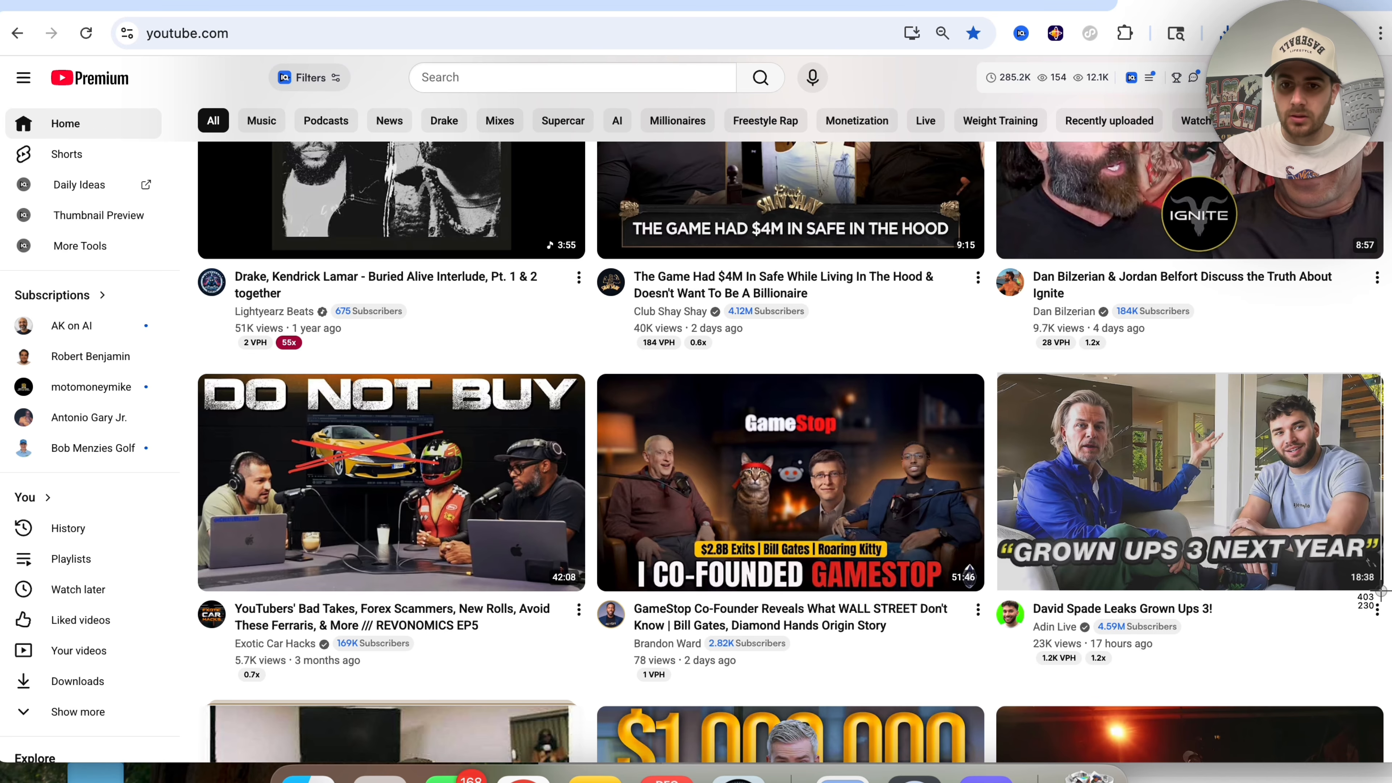
drag(1381, 591, 1381, 592)
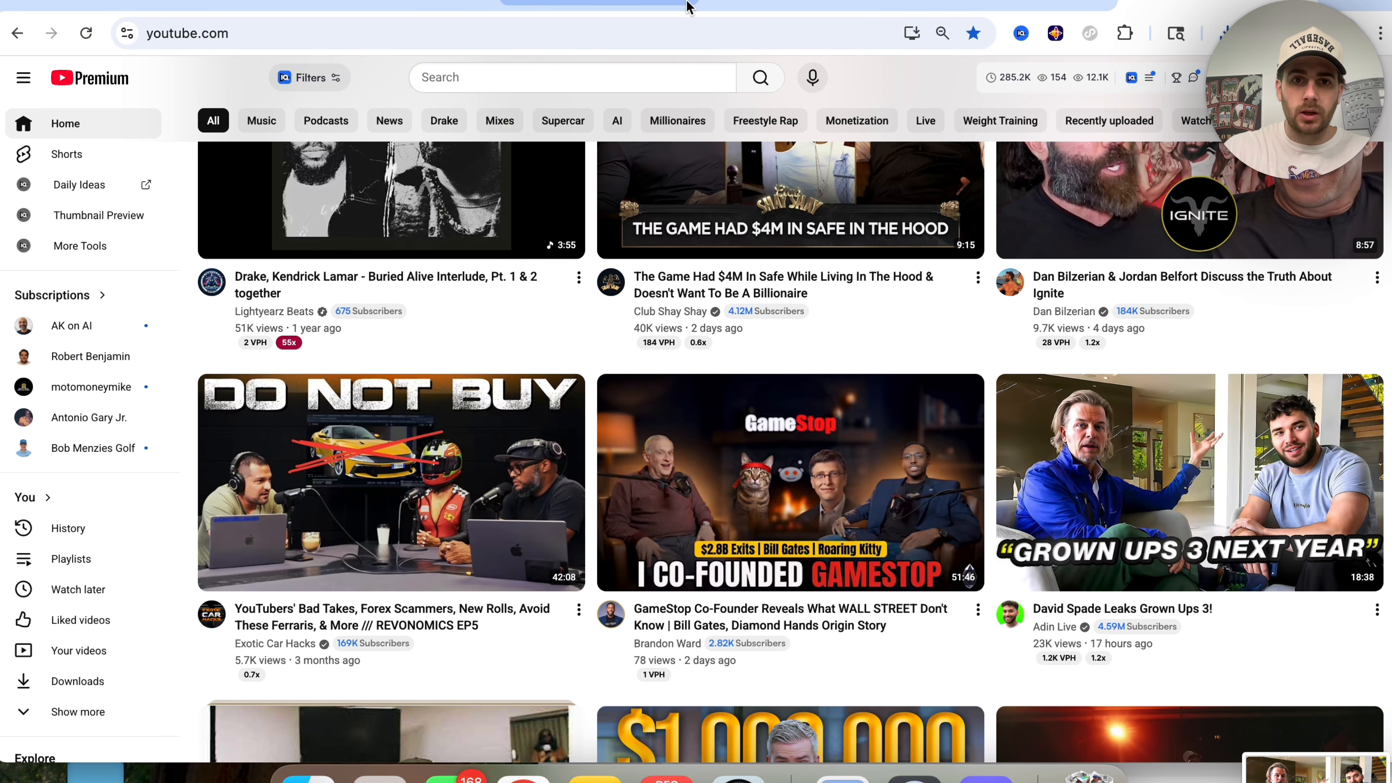
- Switch to Gemini and attach the captured YouTube thumbnail screenshot to a new prompt
click(735, 8)
drag(1316, 768, 957, 448)
click(682, 427)
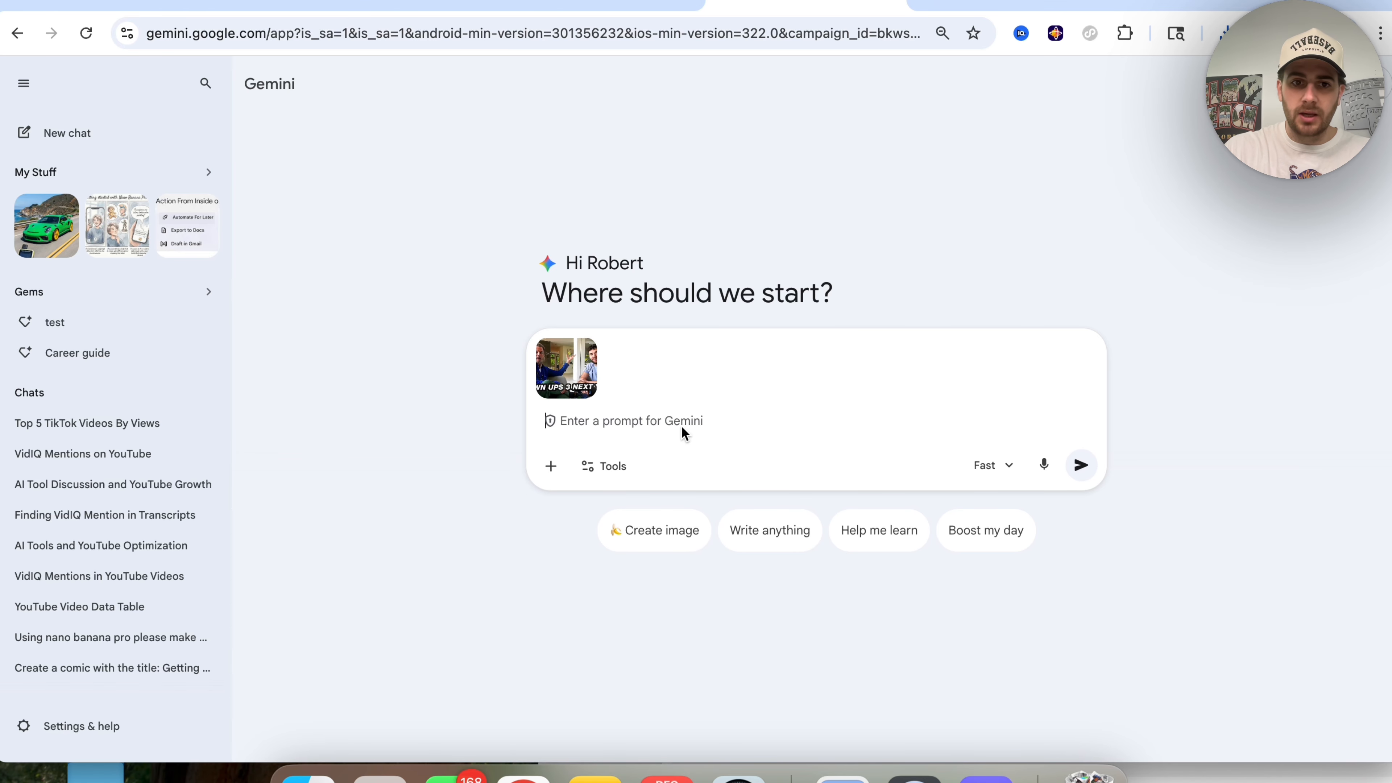
- Submit the prompt "Change the text on this image to say "Rob The AI Guy"" with the attached thumbnail
text(Change)
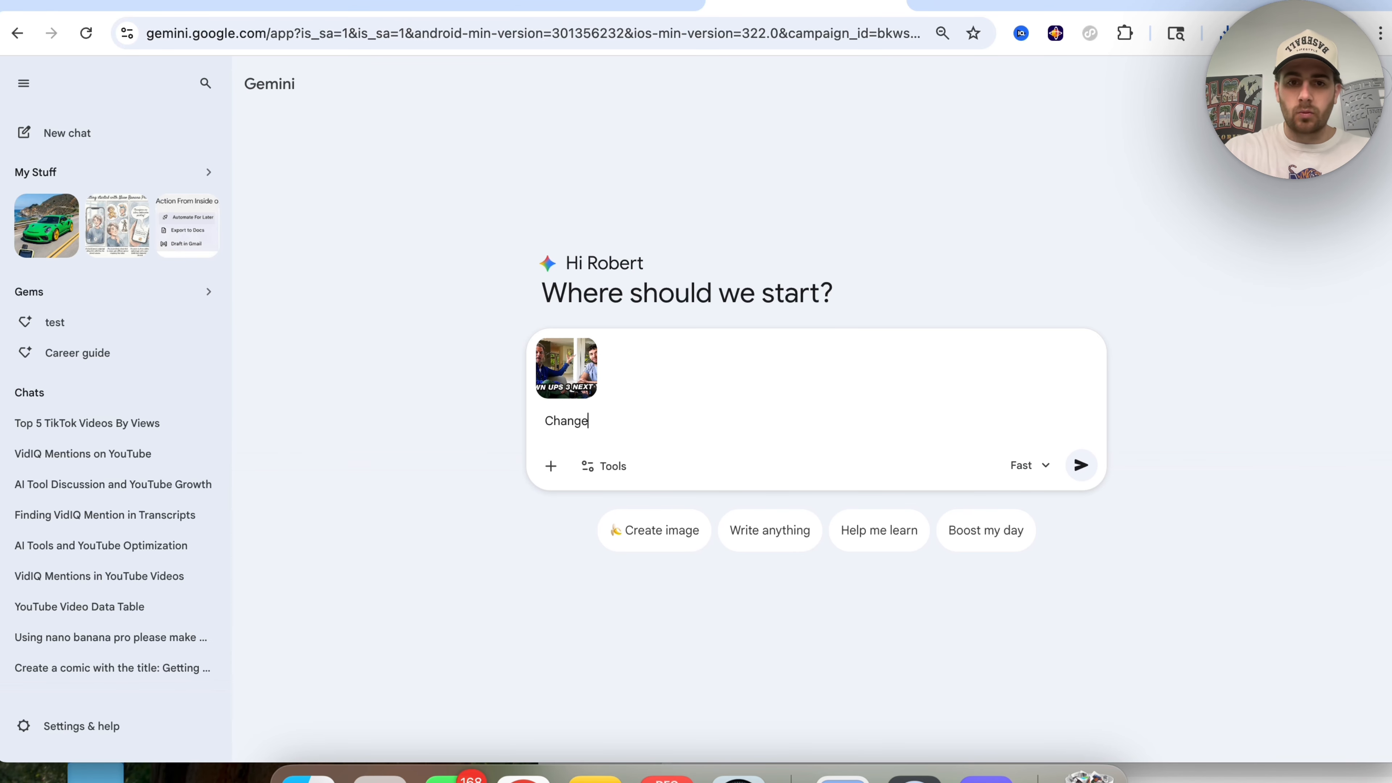
key(super+a)
text(Change the tex)
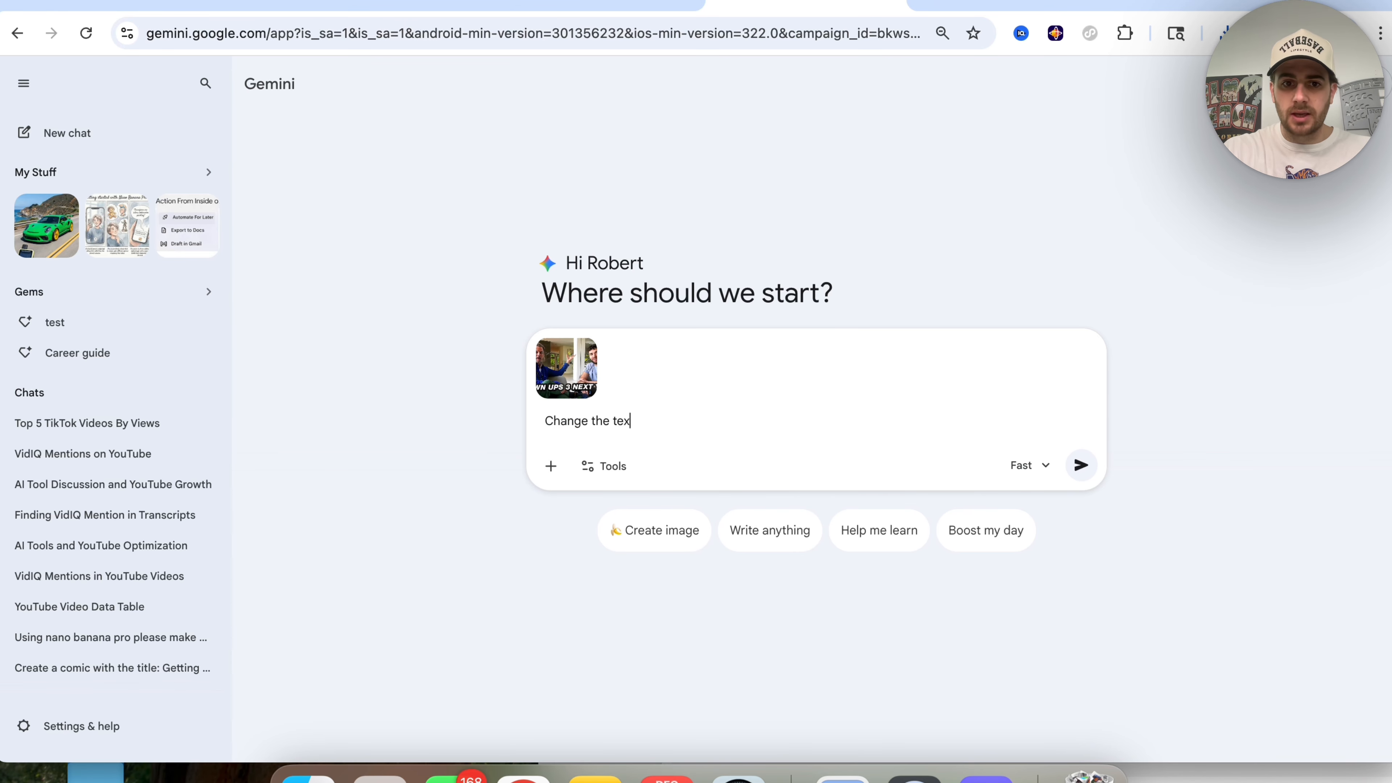
text(t on this image to s)
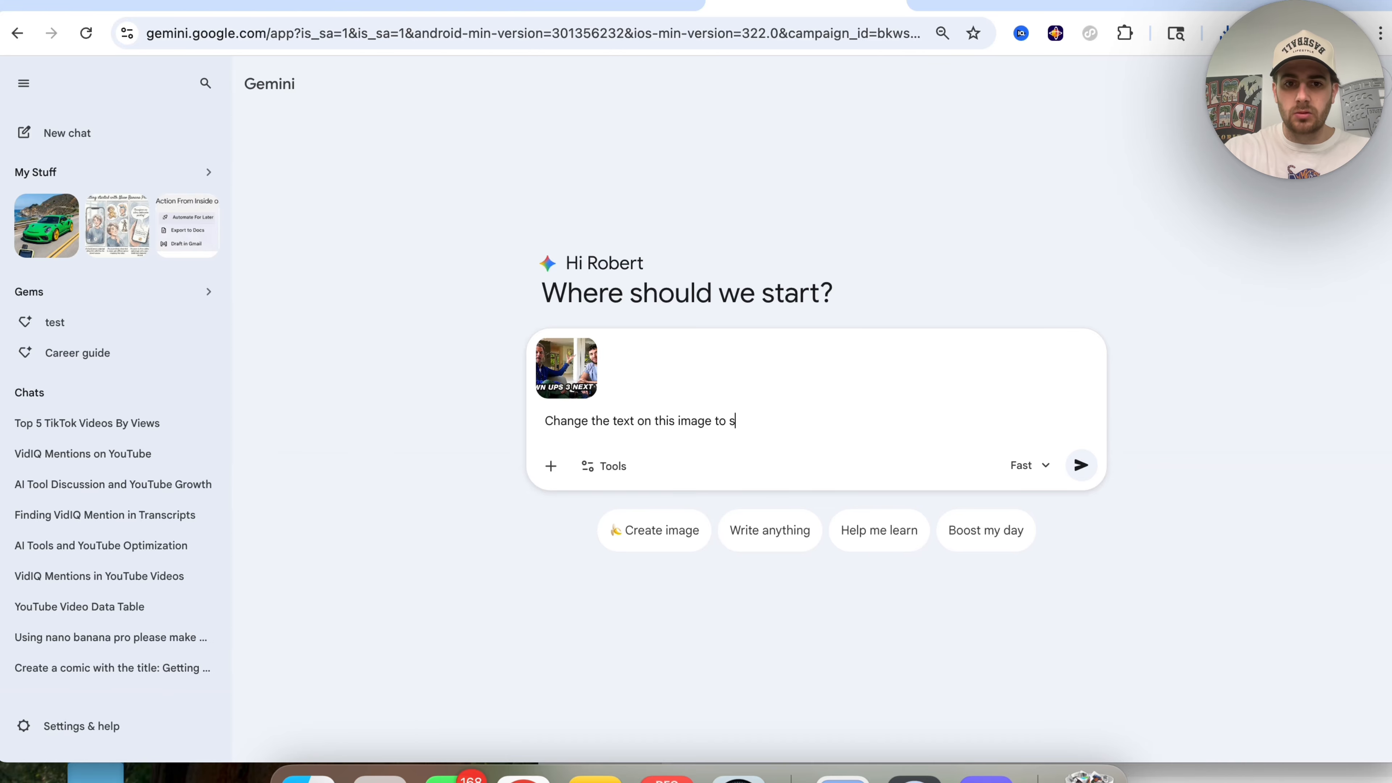
text(ay "Rob The)
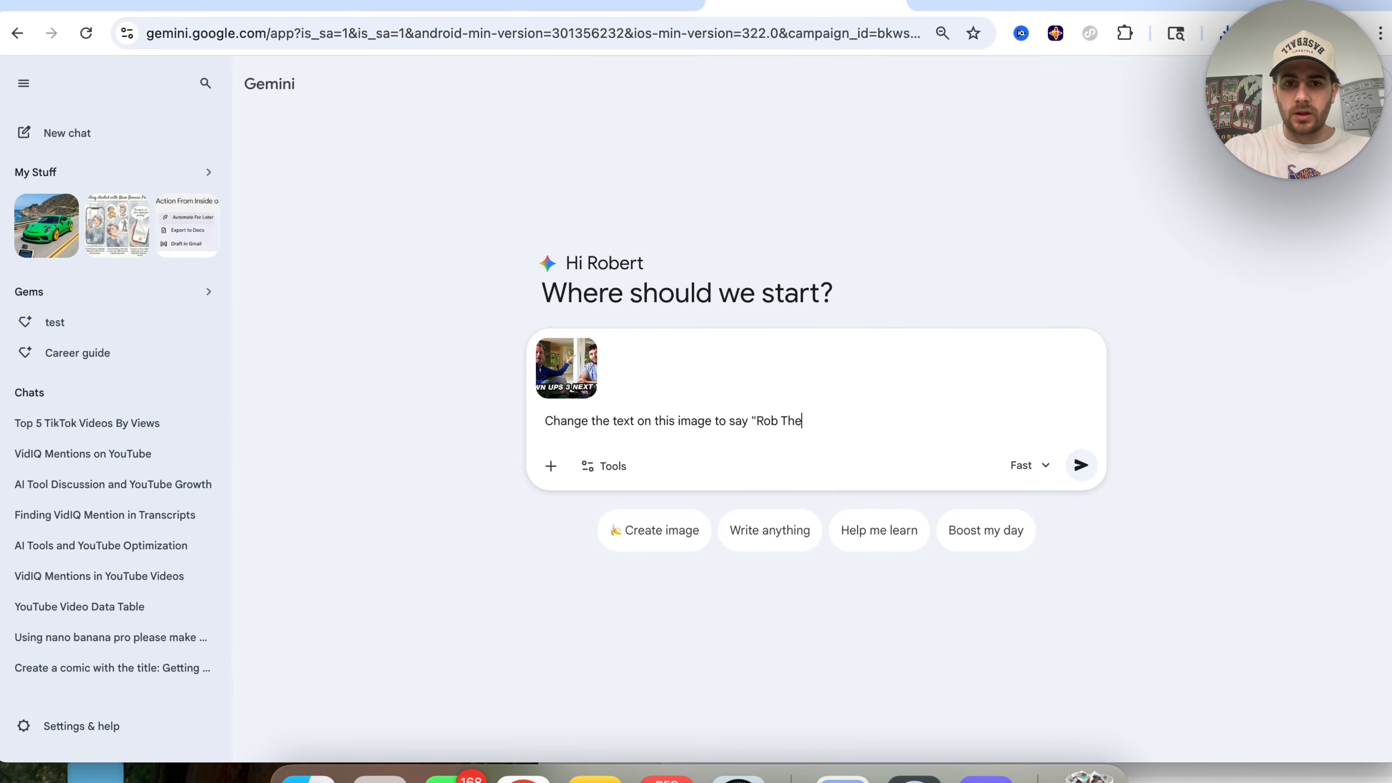
text( AI Guy)
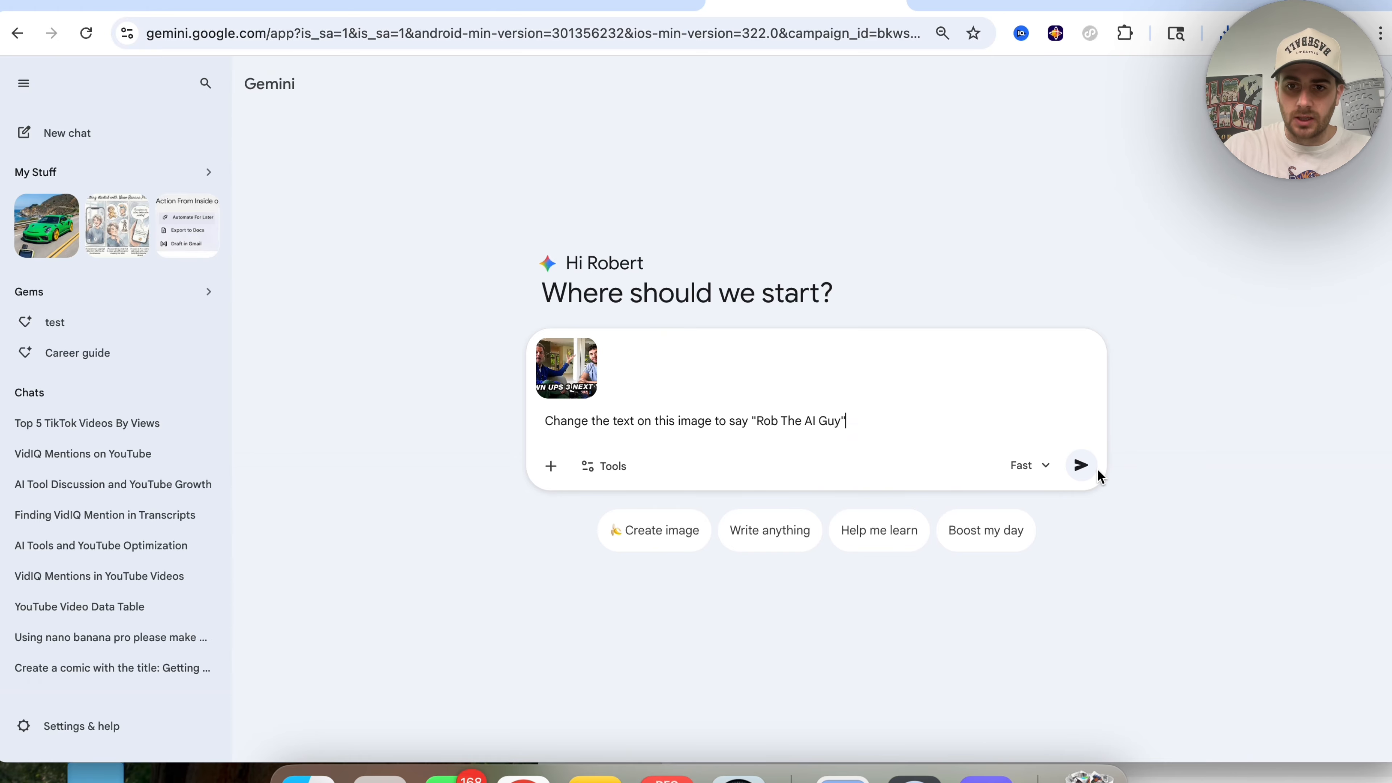
click(1085, 470)
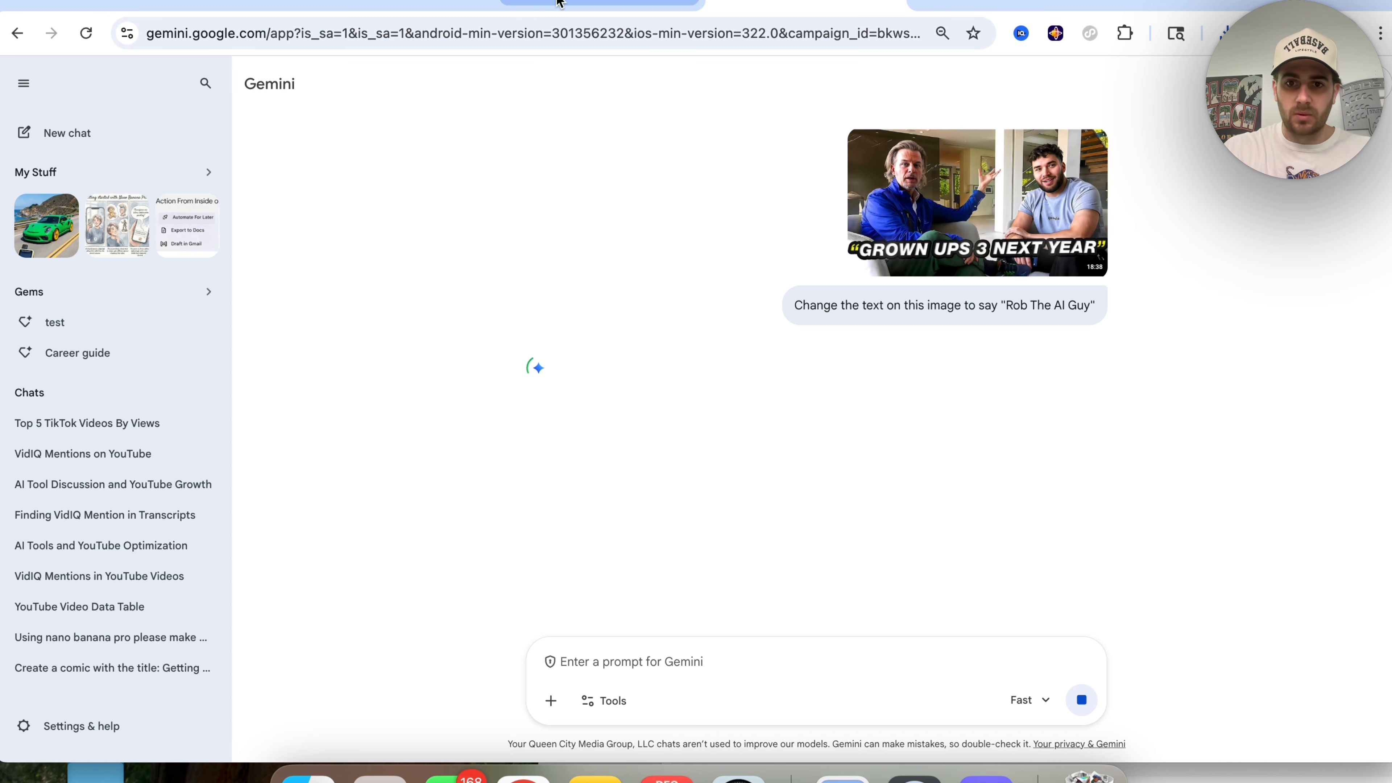
- Capture the "David Spade Leaks Grown Ups 3!" thumbnail on YouTube again and attach the screenshot to the prompt on ChatGPT's Images page
click(1012, 4)
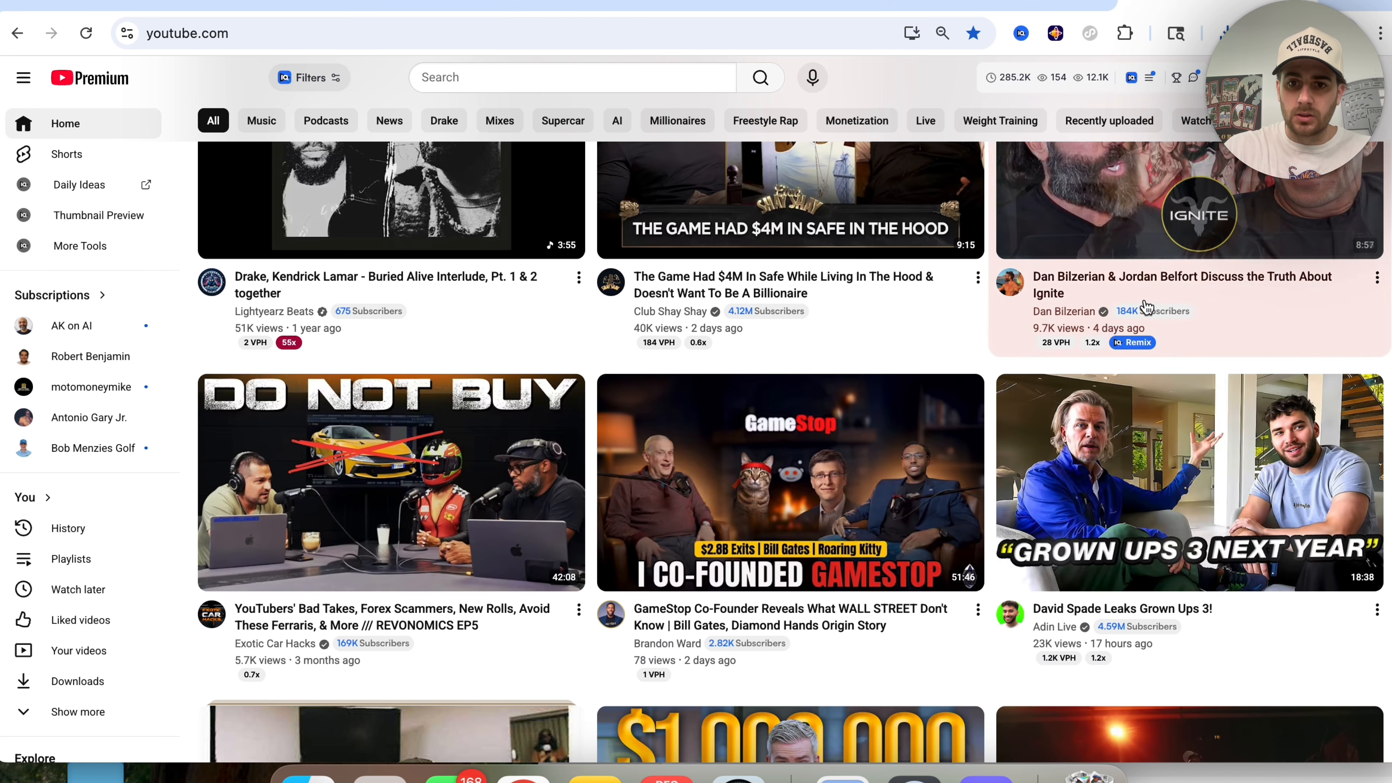
key(super+shift+4)
drag(997, 375, 1285, 530)
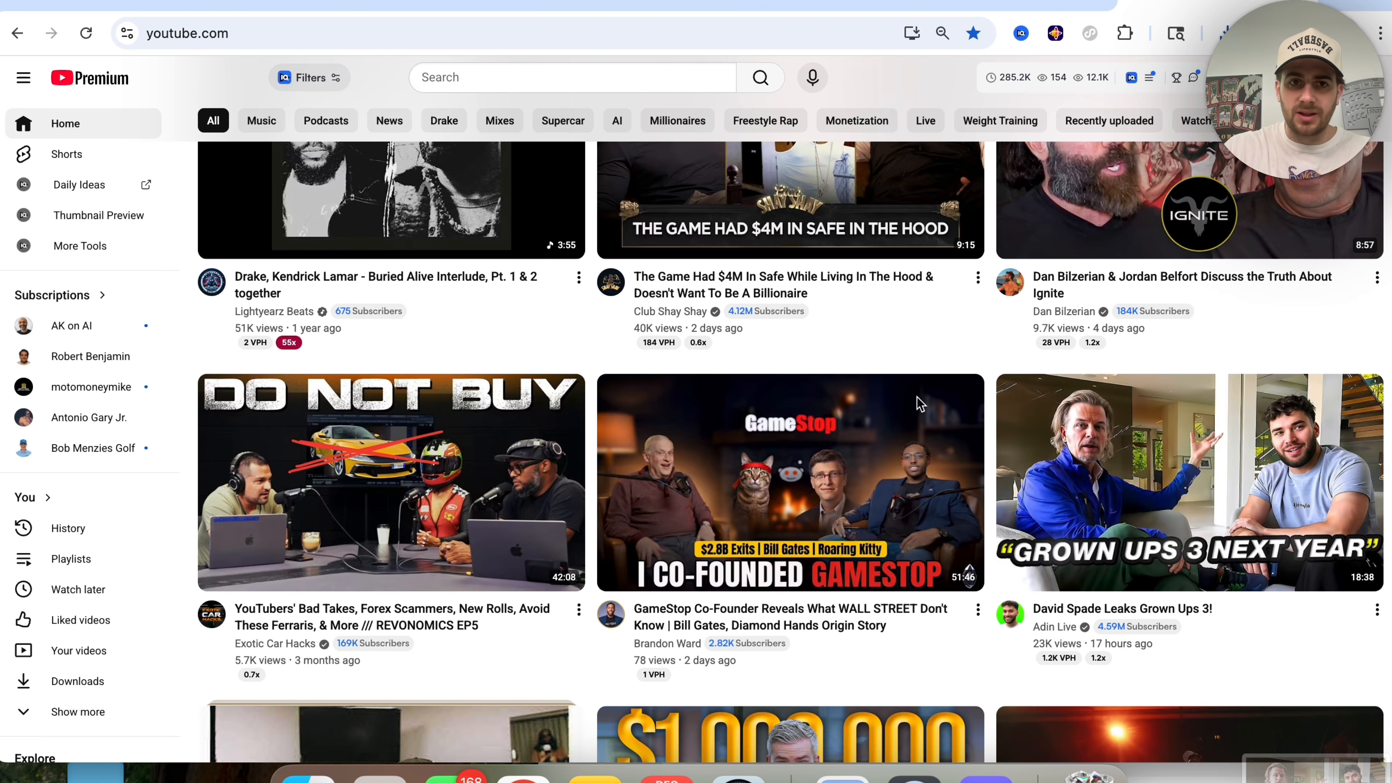
click(605, 5)
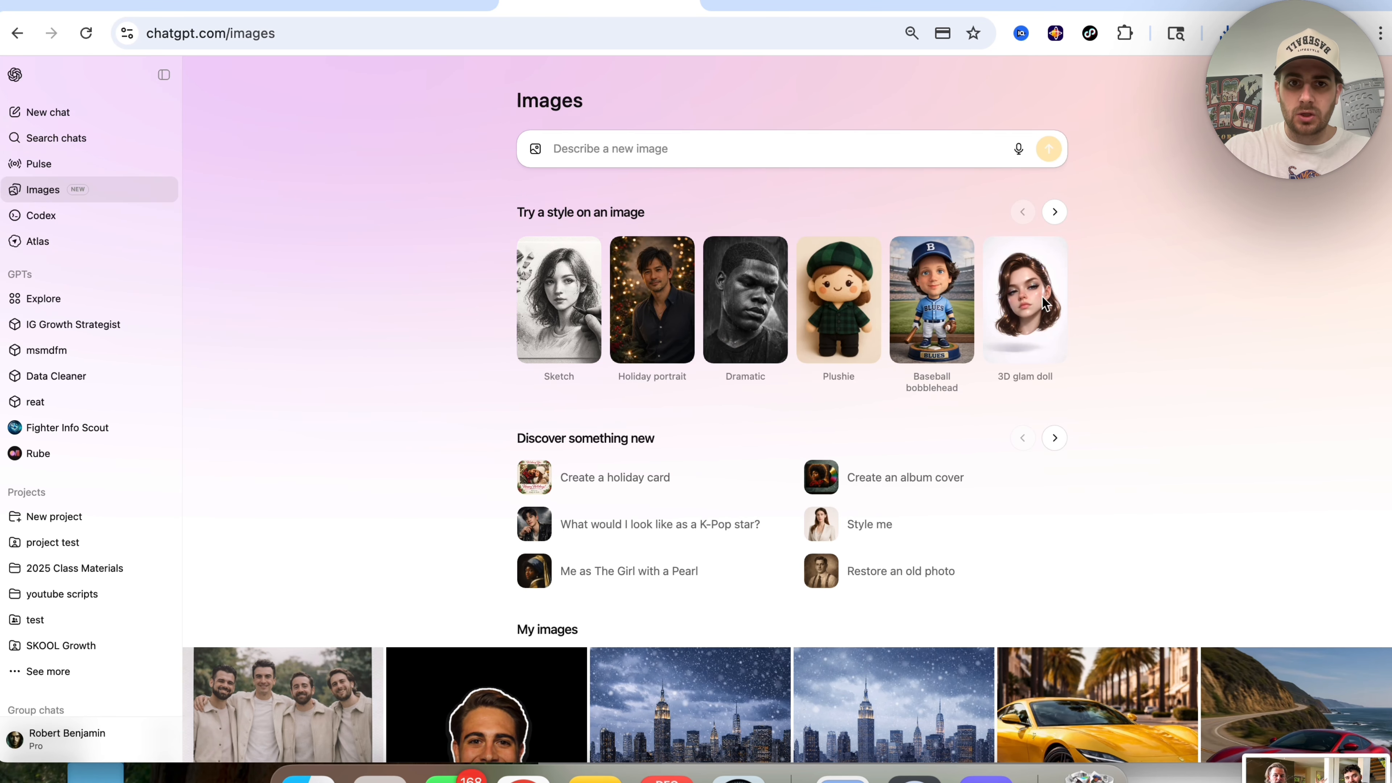
drag(1268, 764, 748, 319)
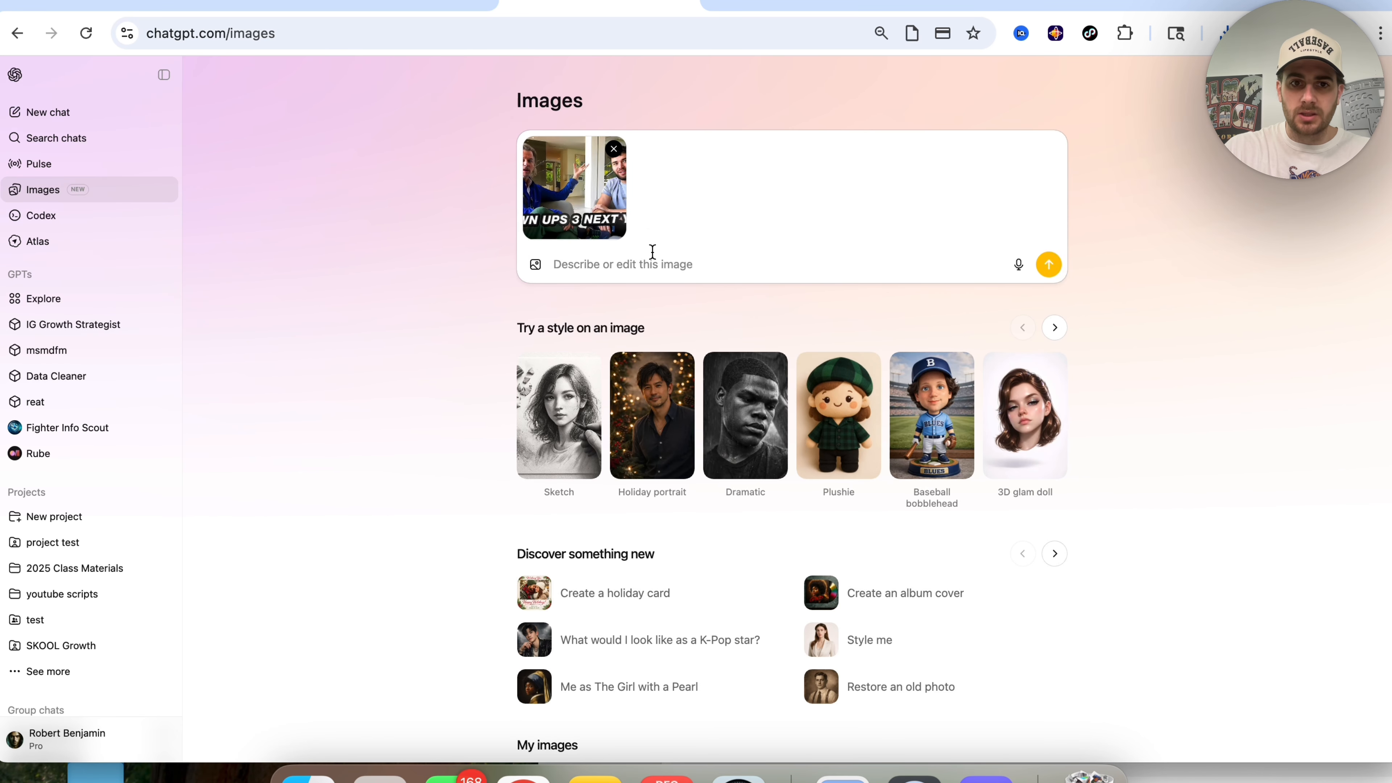
- Copy the text-change prompt from the Gemini chat and submit it in ChatGPT with the attached thumbnail
click(778, 6)
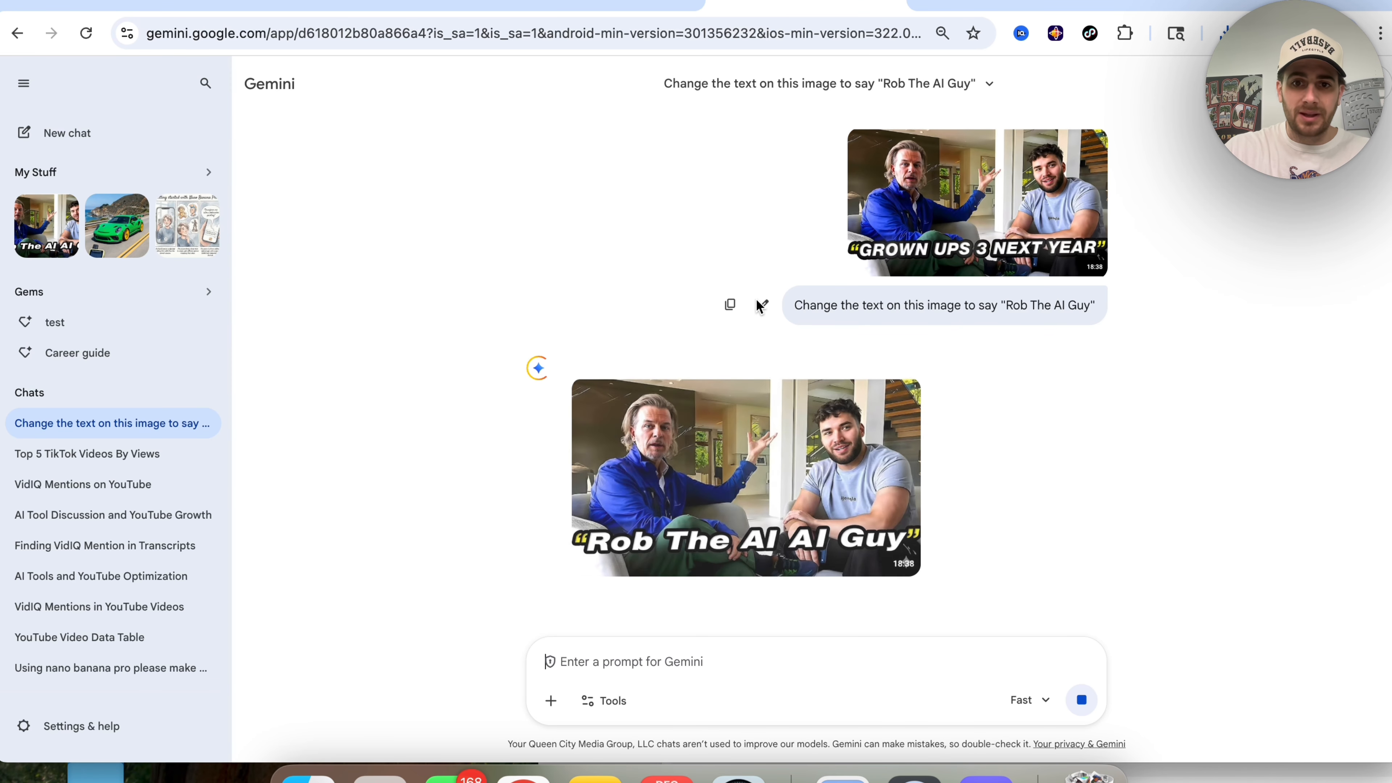
drag(858, 306, 839, 307)
triple_click(839, 307)
key(super+c)
click(573, 5)
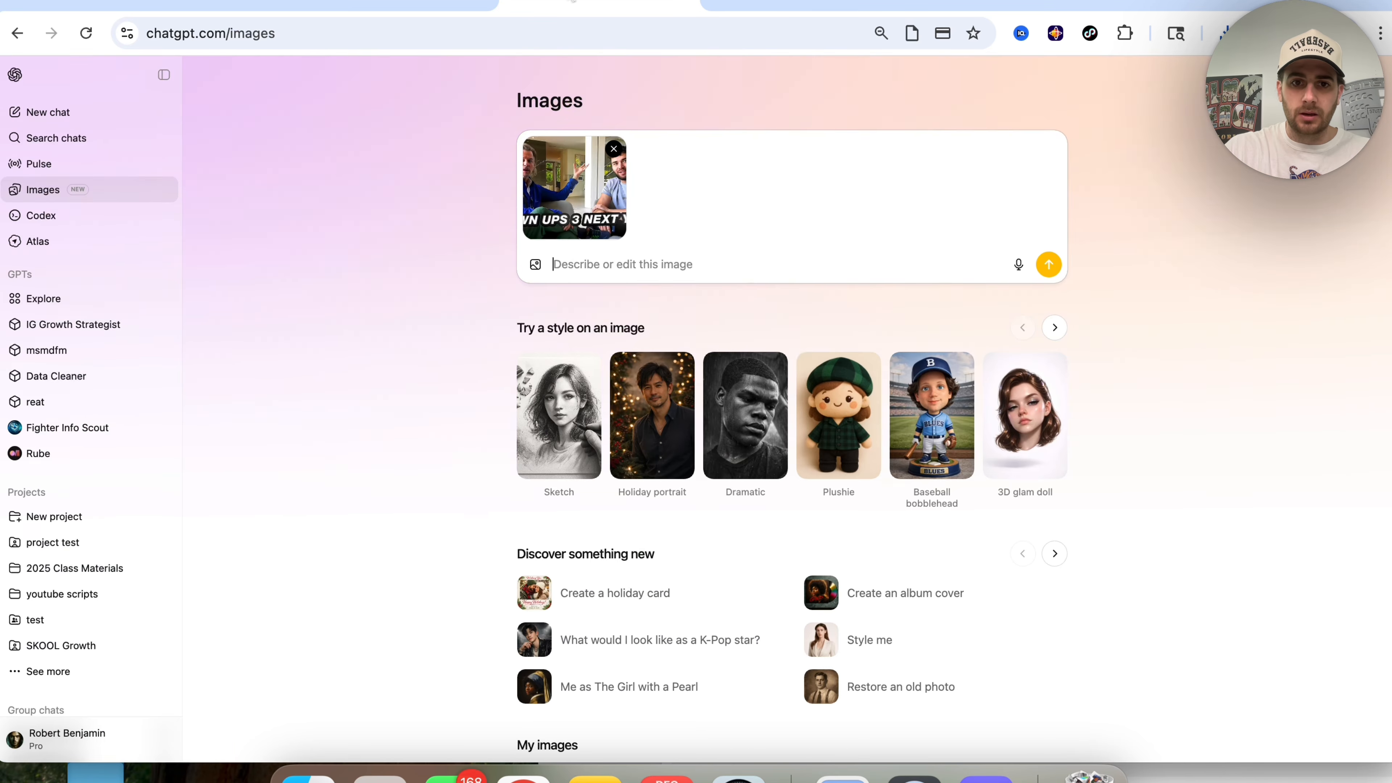
key(super+v)
key(Return)
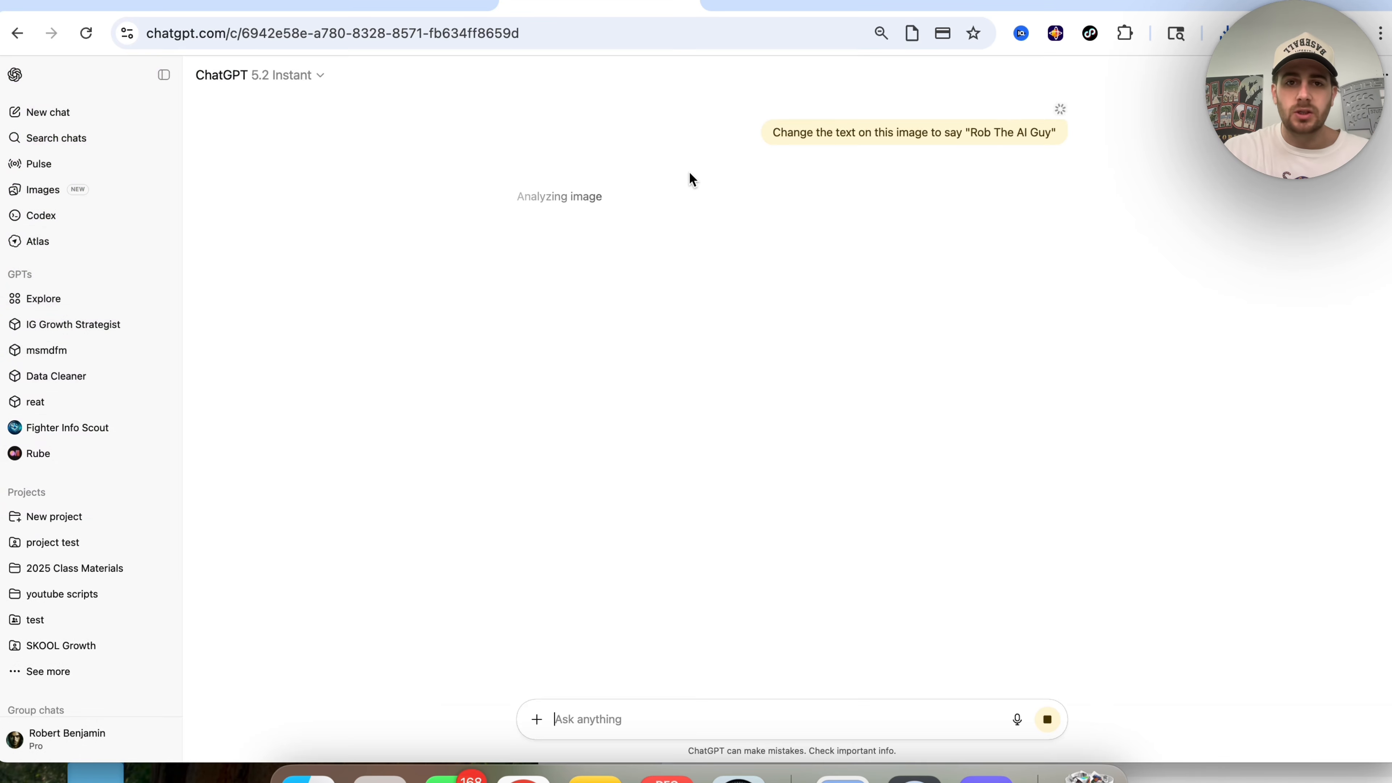
- Return to Gemini and compare enlarged views of the original thumbnail and the edited version, checking the text and faces
click(737, 7)
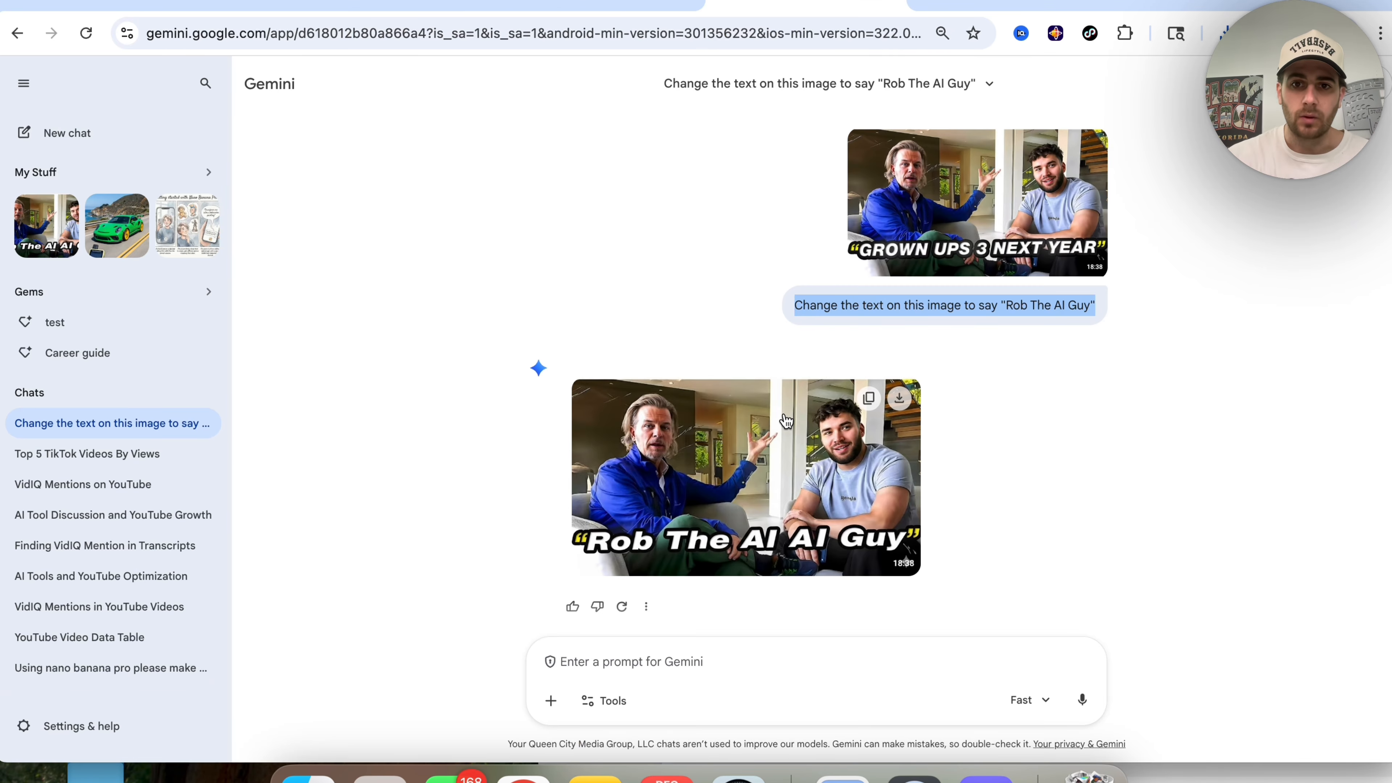
click(954, 213)
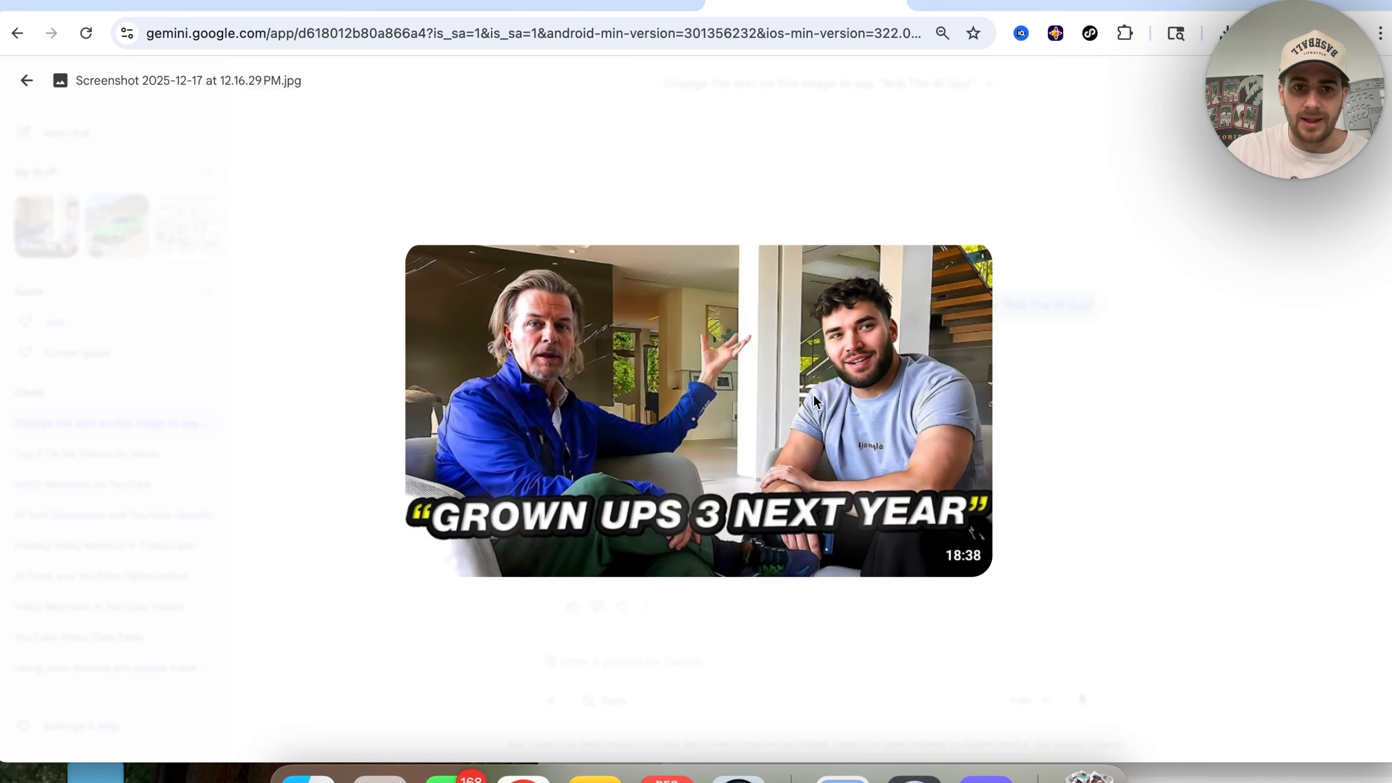
click(531, 112)
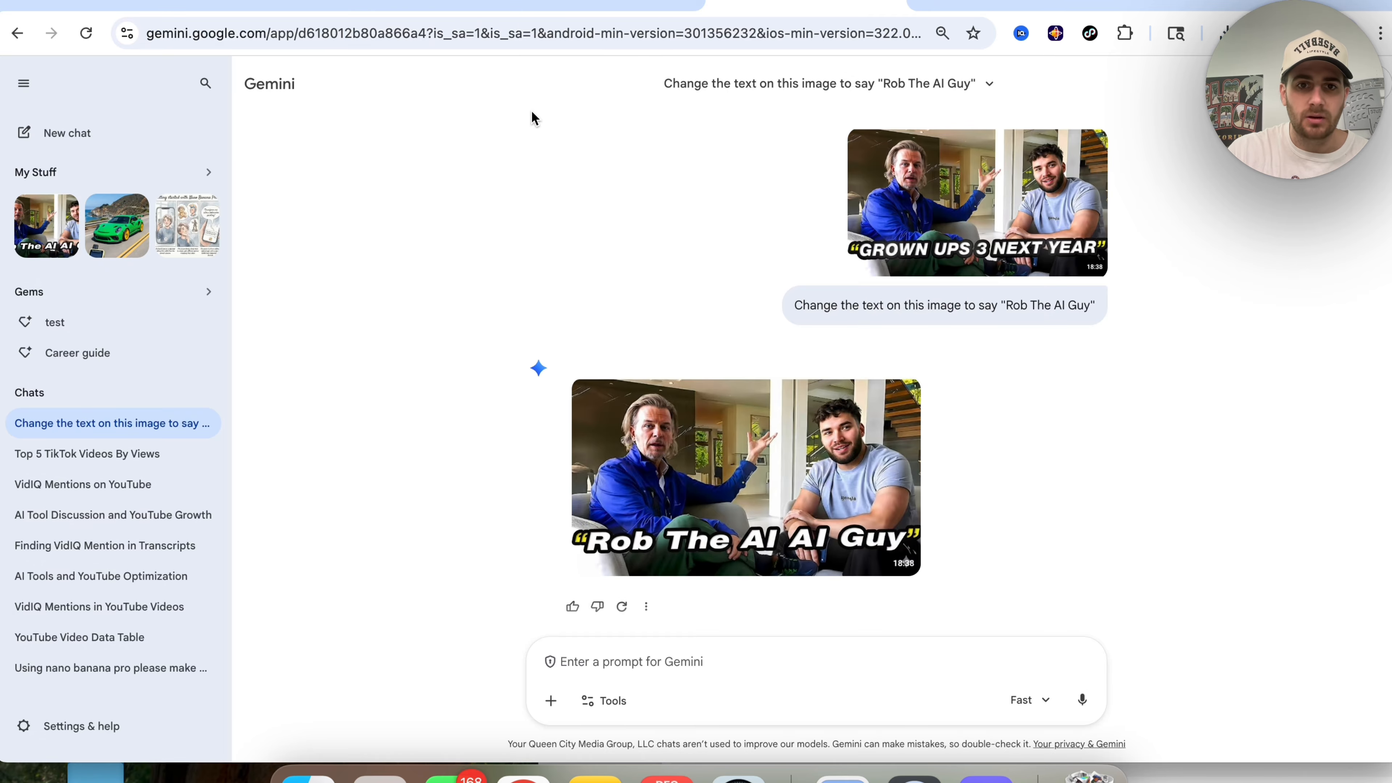
click(678, 417)
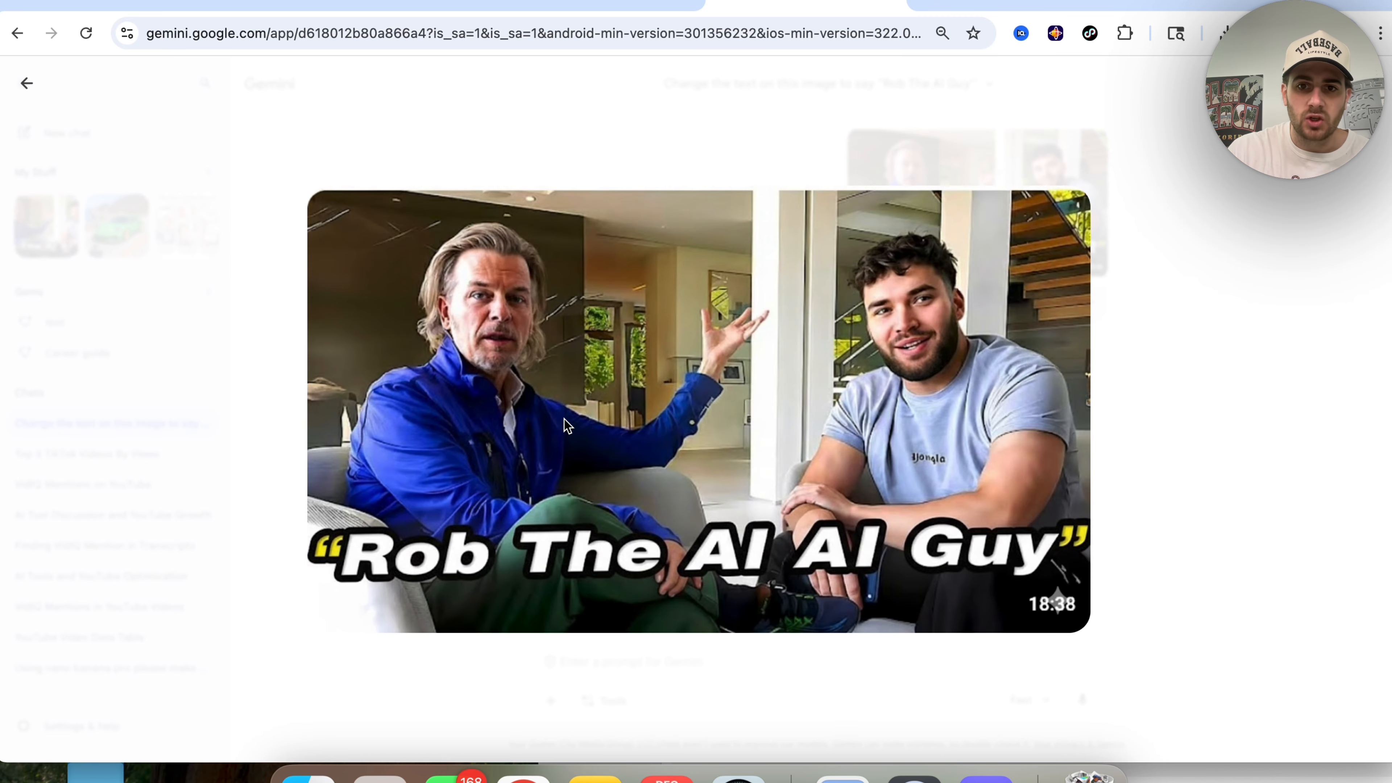
click(1165, 298)
click(1001, 223)
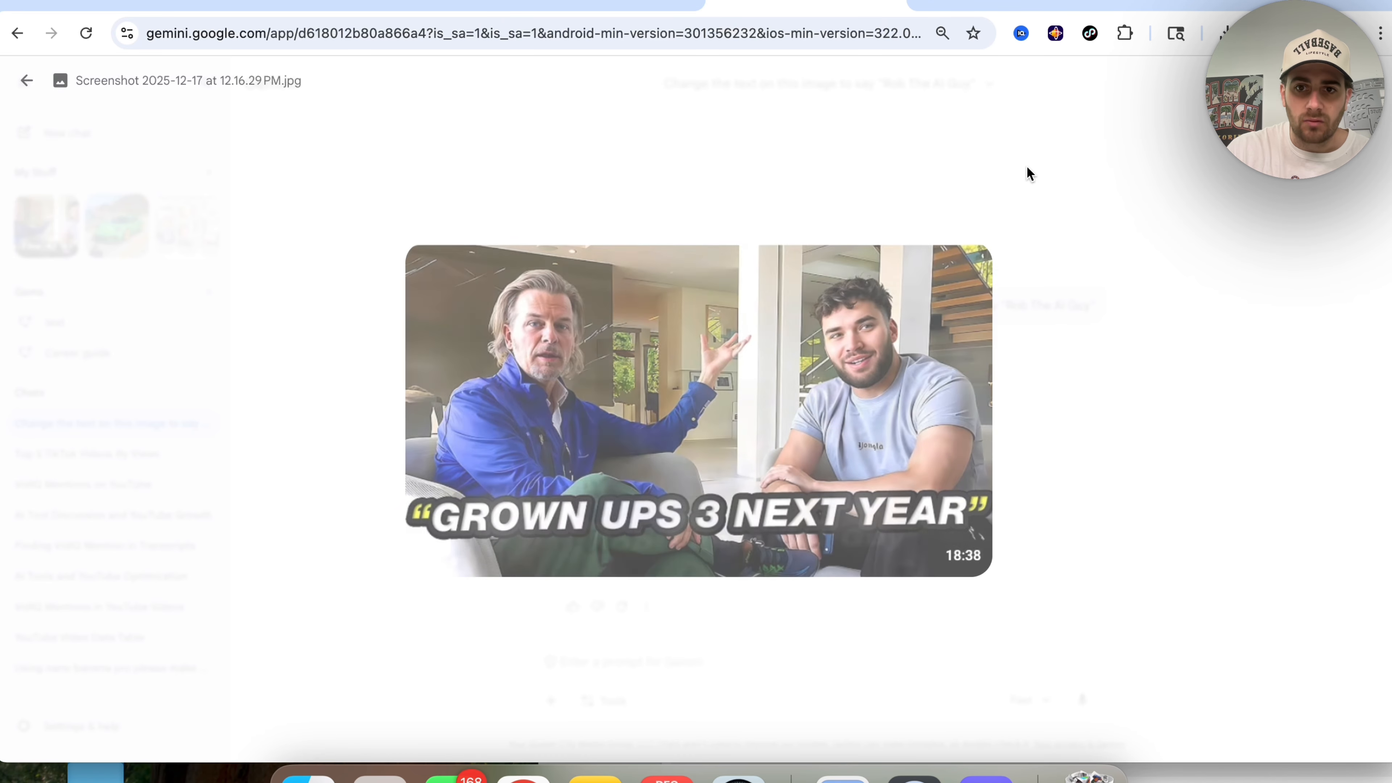
click(1176, 394)
click(785, 491)
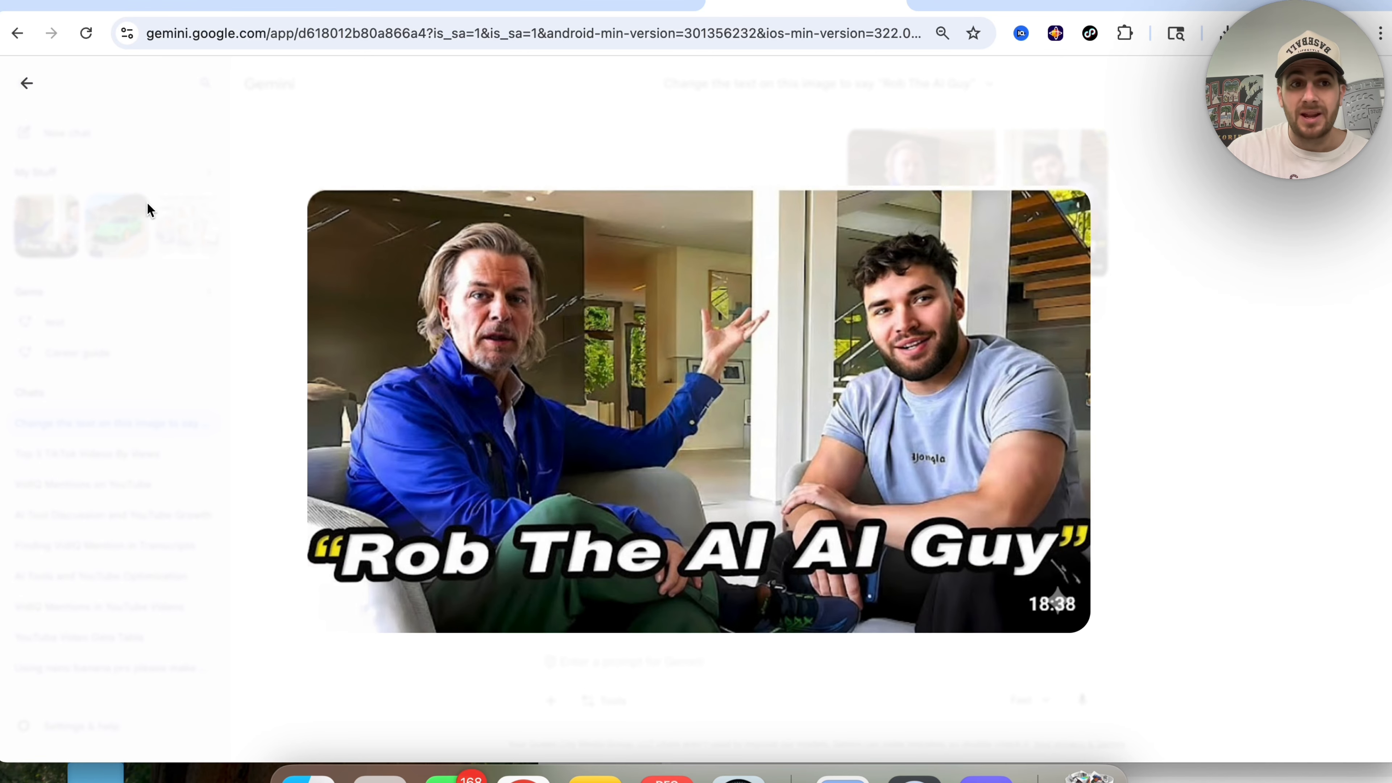
click(27, 84)
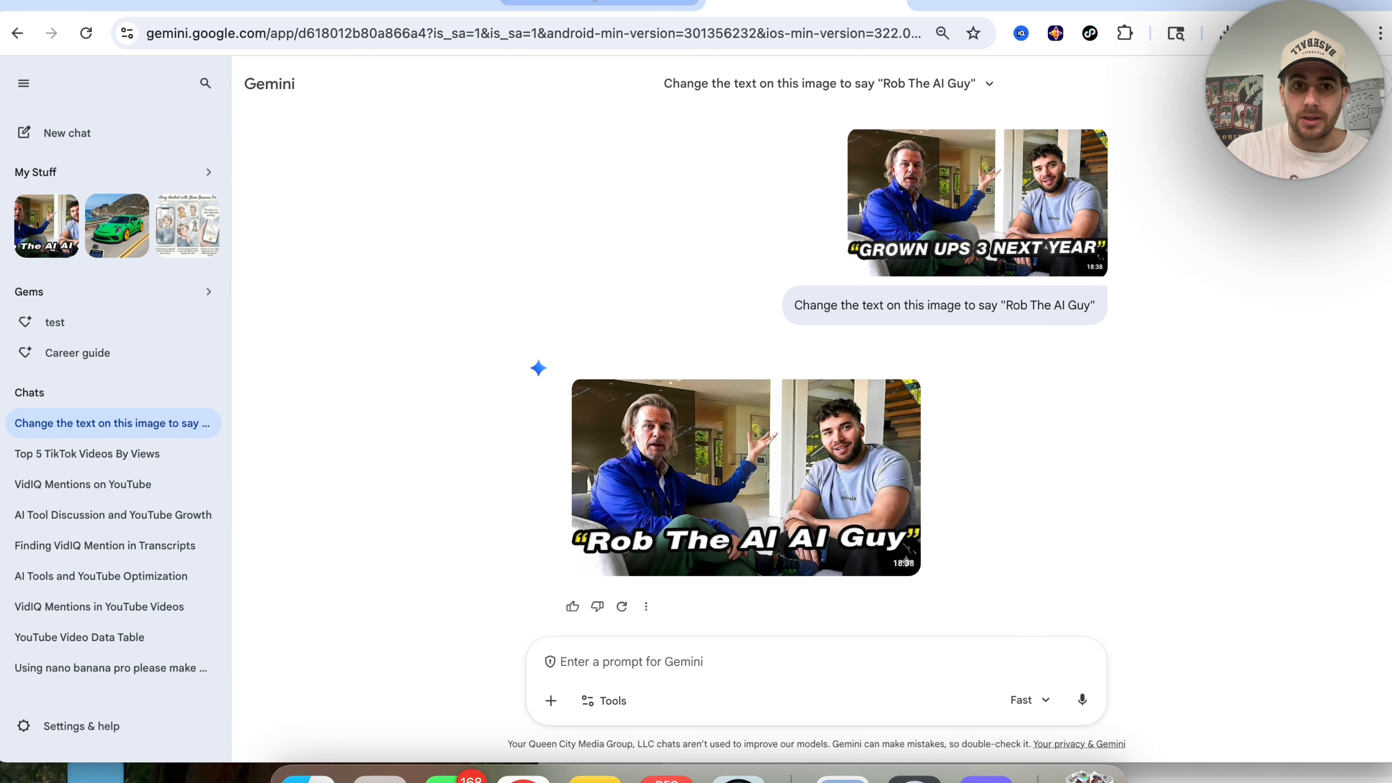
- Return to the ChatGPT chat, wait for the edited thumbnail to finish generating and view it enlarged
click(647, 4)
scroll(801, 467, down, 2)
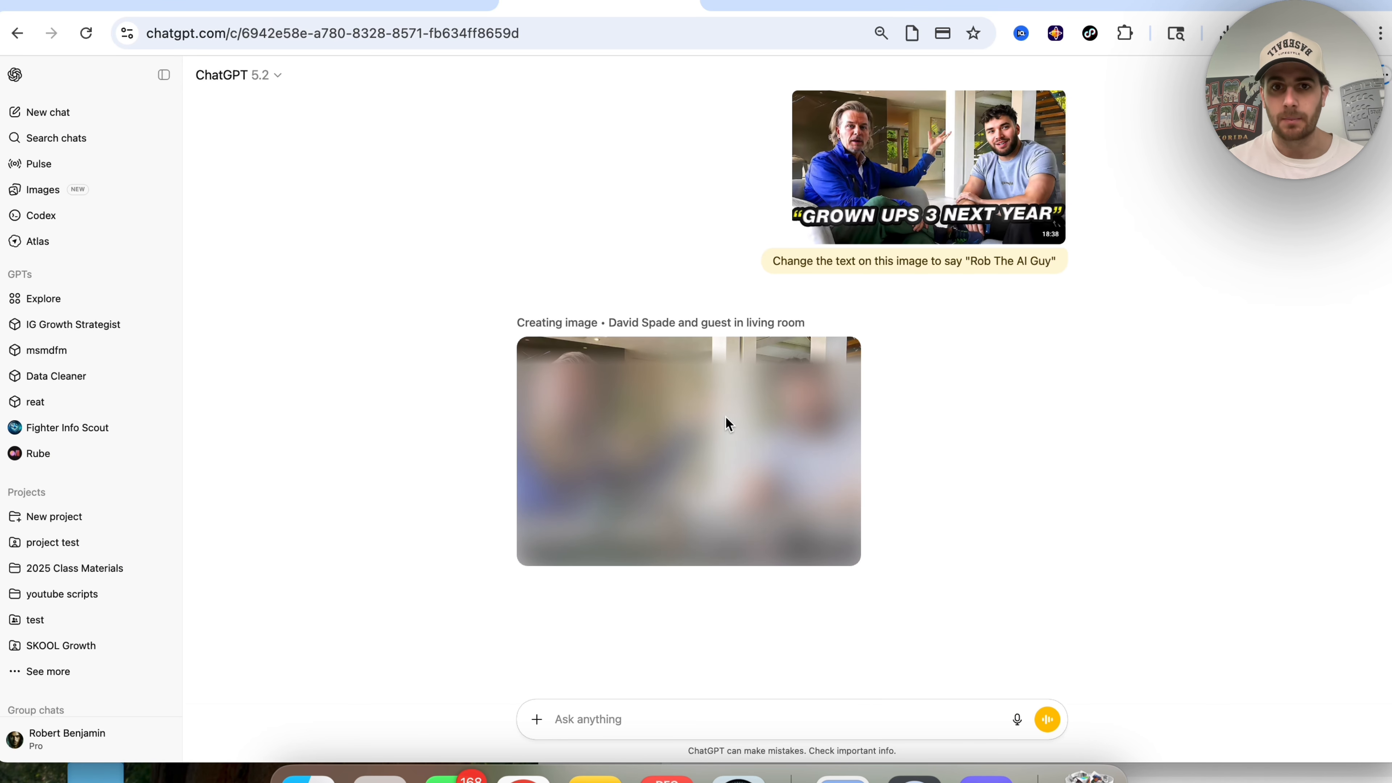
click(774, 4)
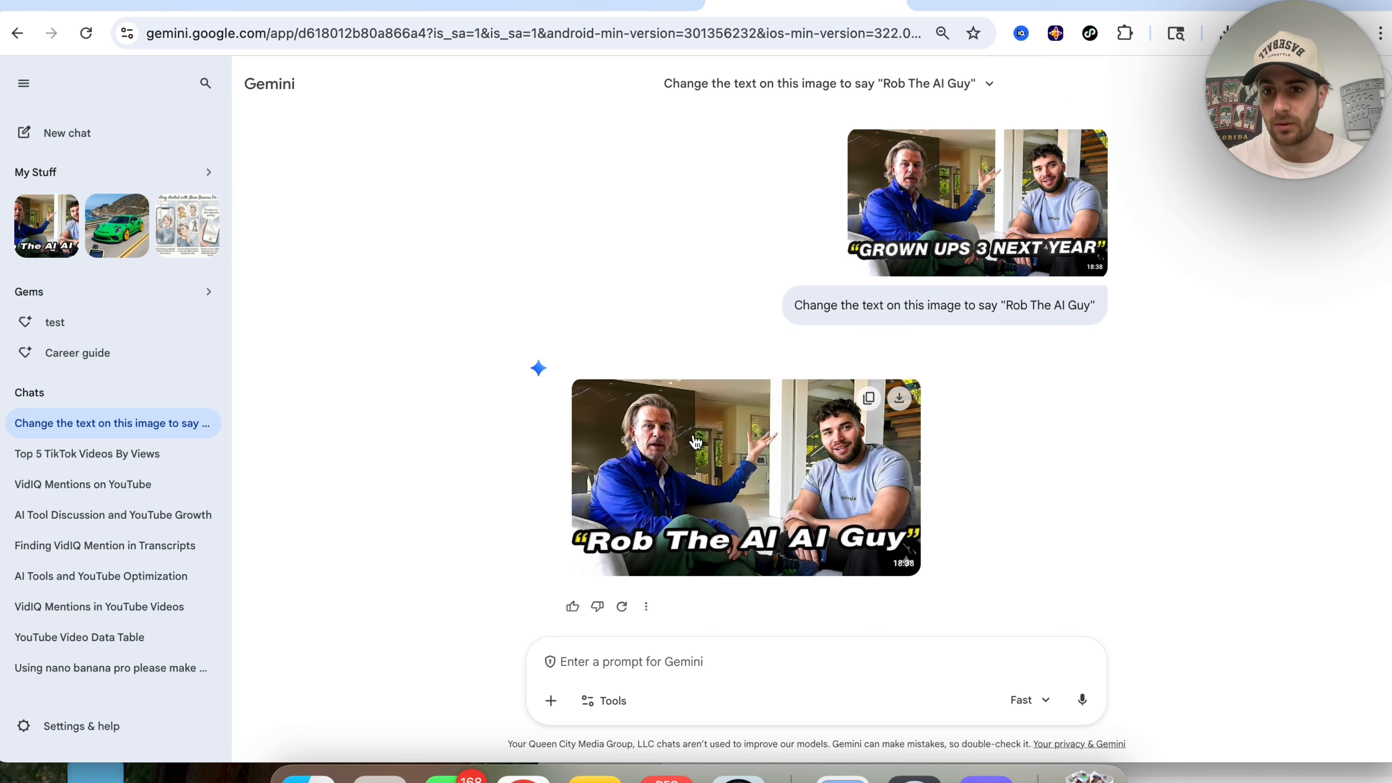
click(631, 4)
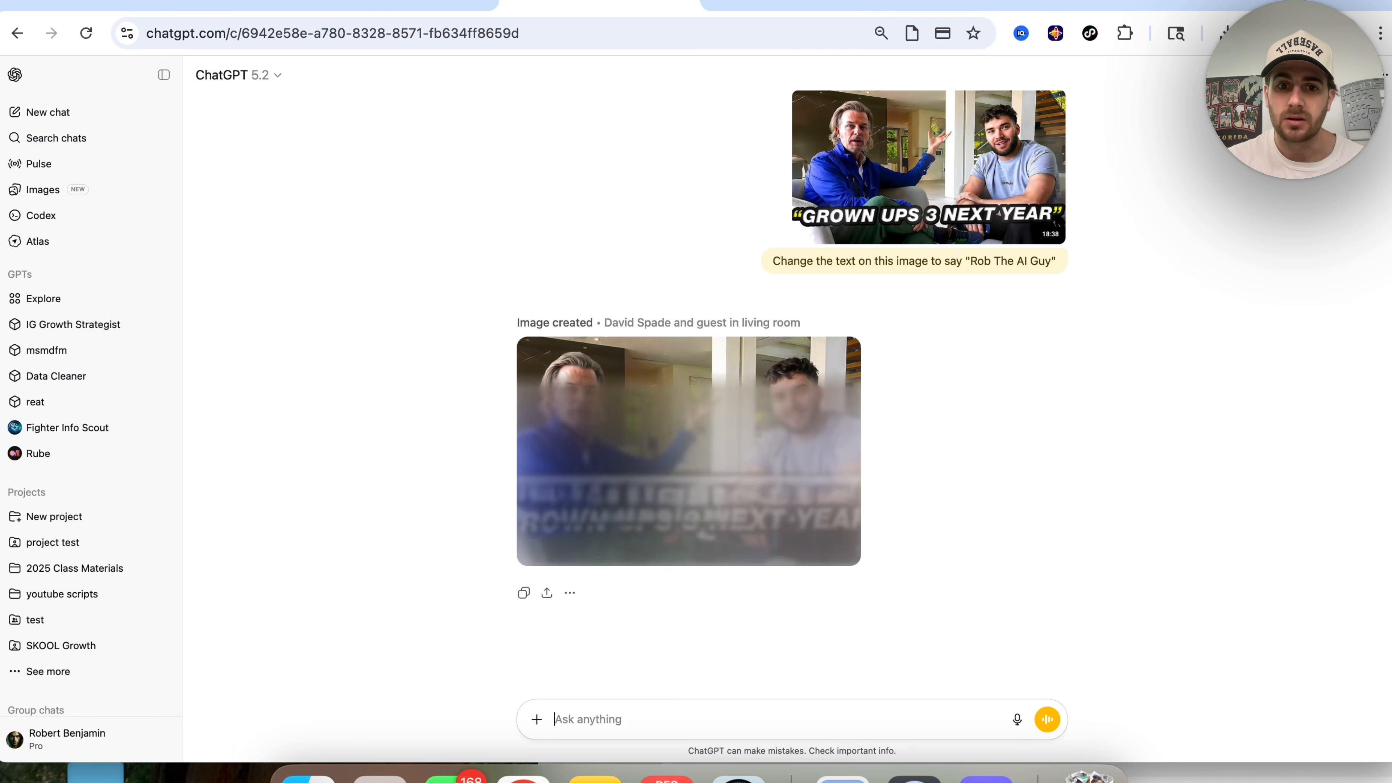
mouse_move(650, 359)
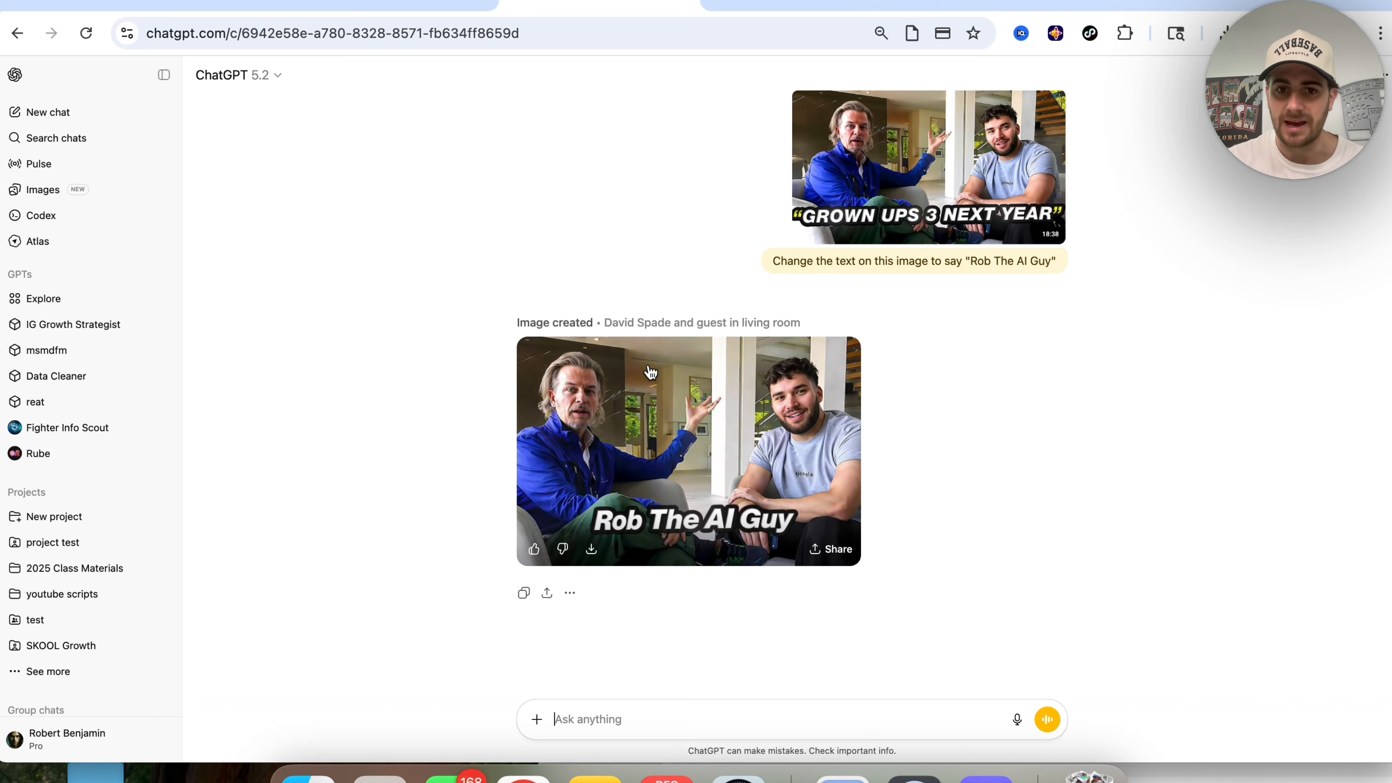
click(650, 360)
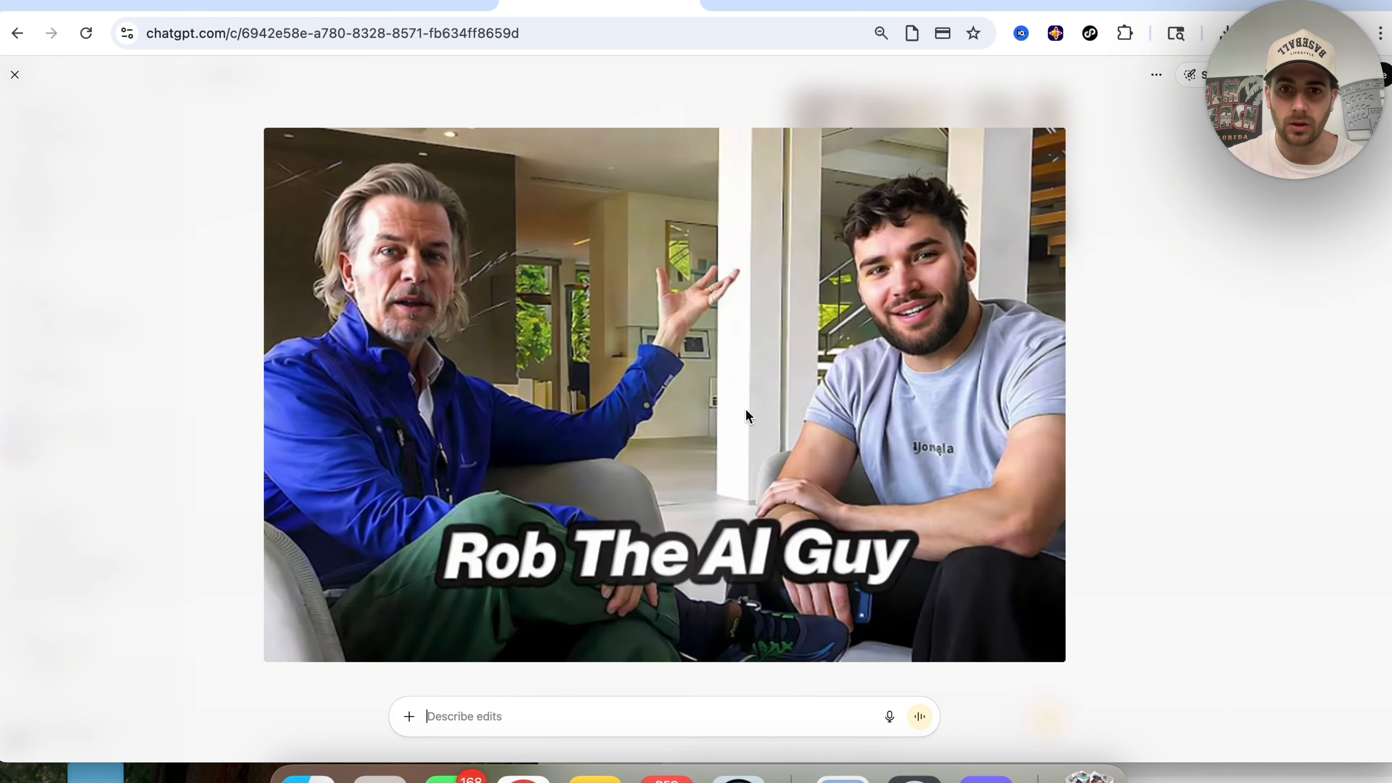
- Compare the enlarged thumbnail edits from Gemini and ChatGPT, ending with ChatGPT's enlarged view closed
click(823, 8)
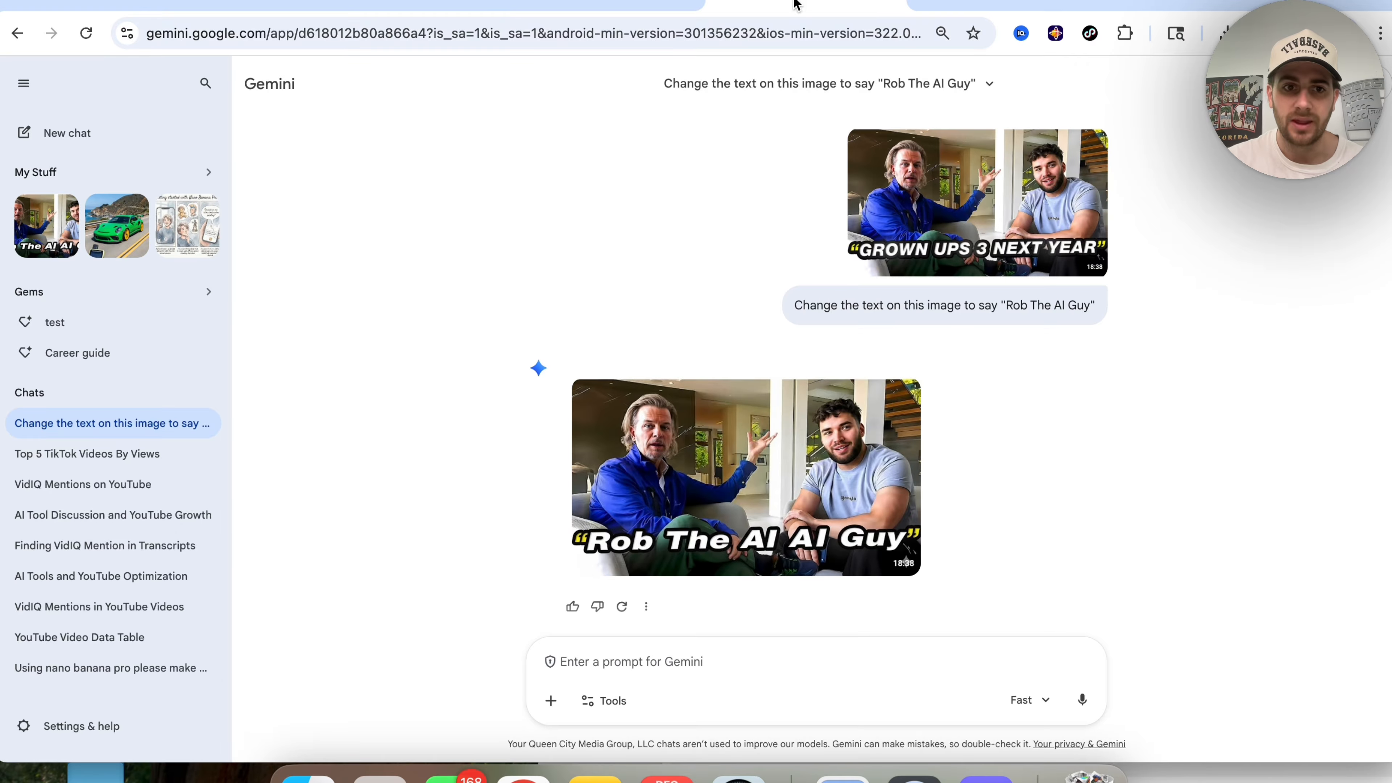
click(682, 431)
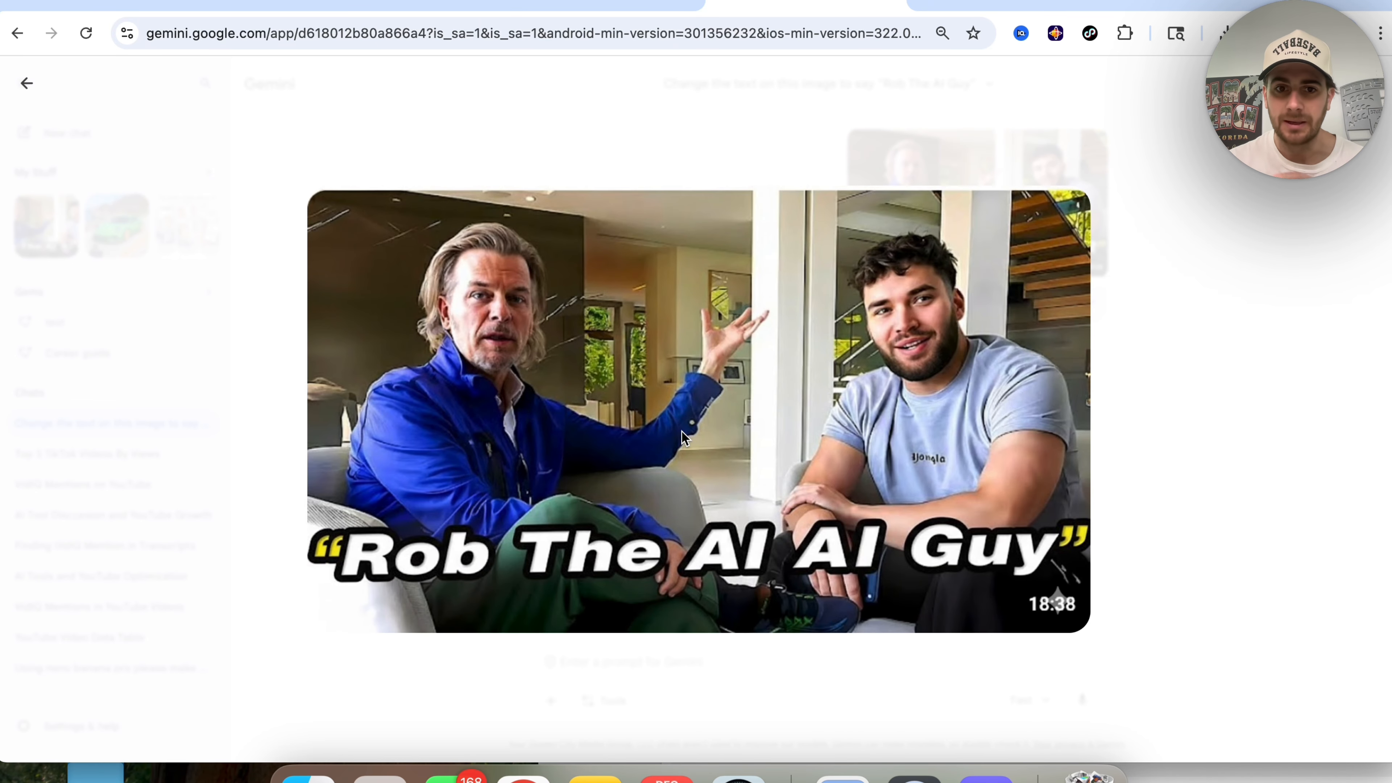
click(567, 6)
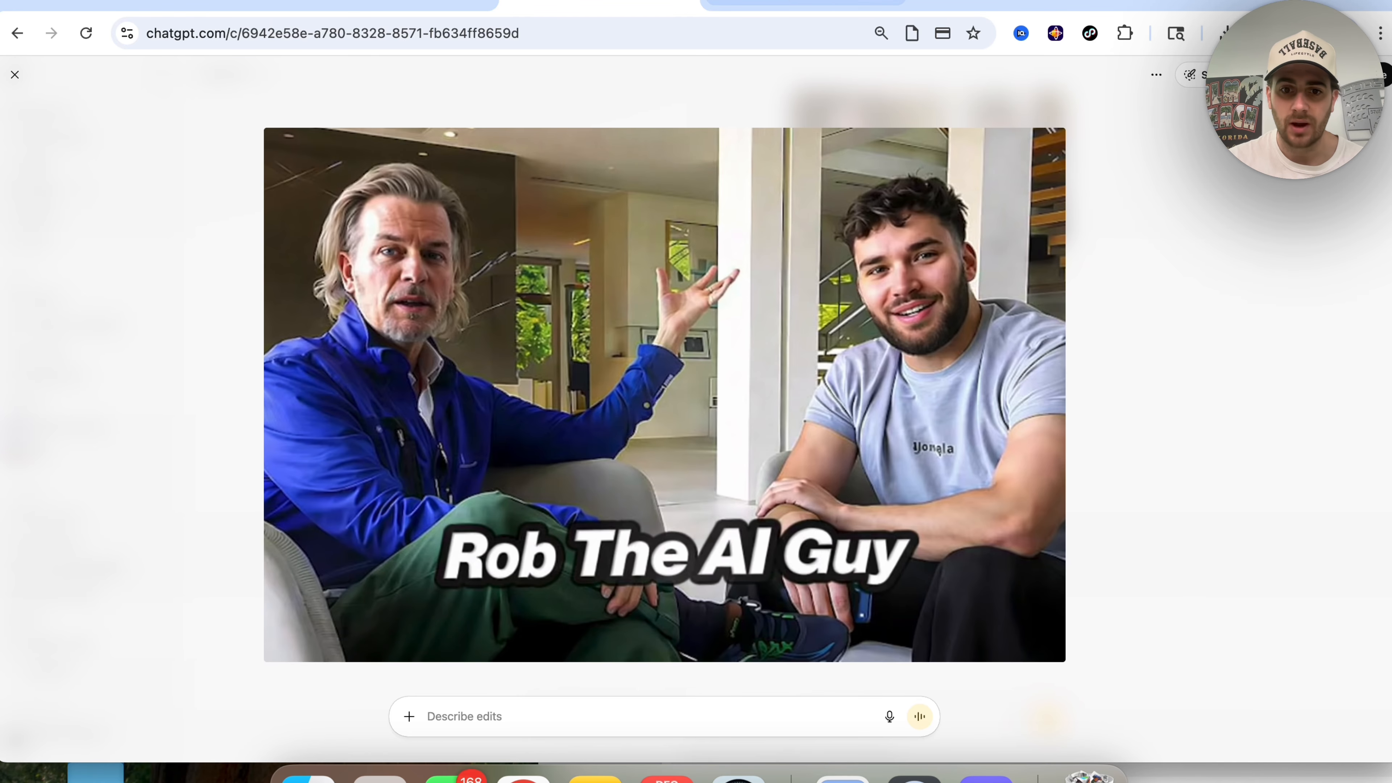
click(808, 5)
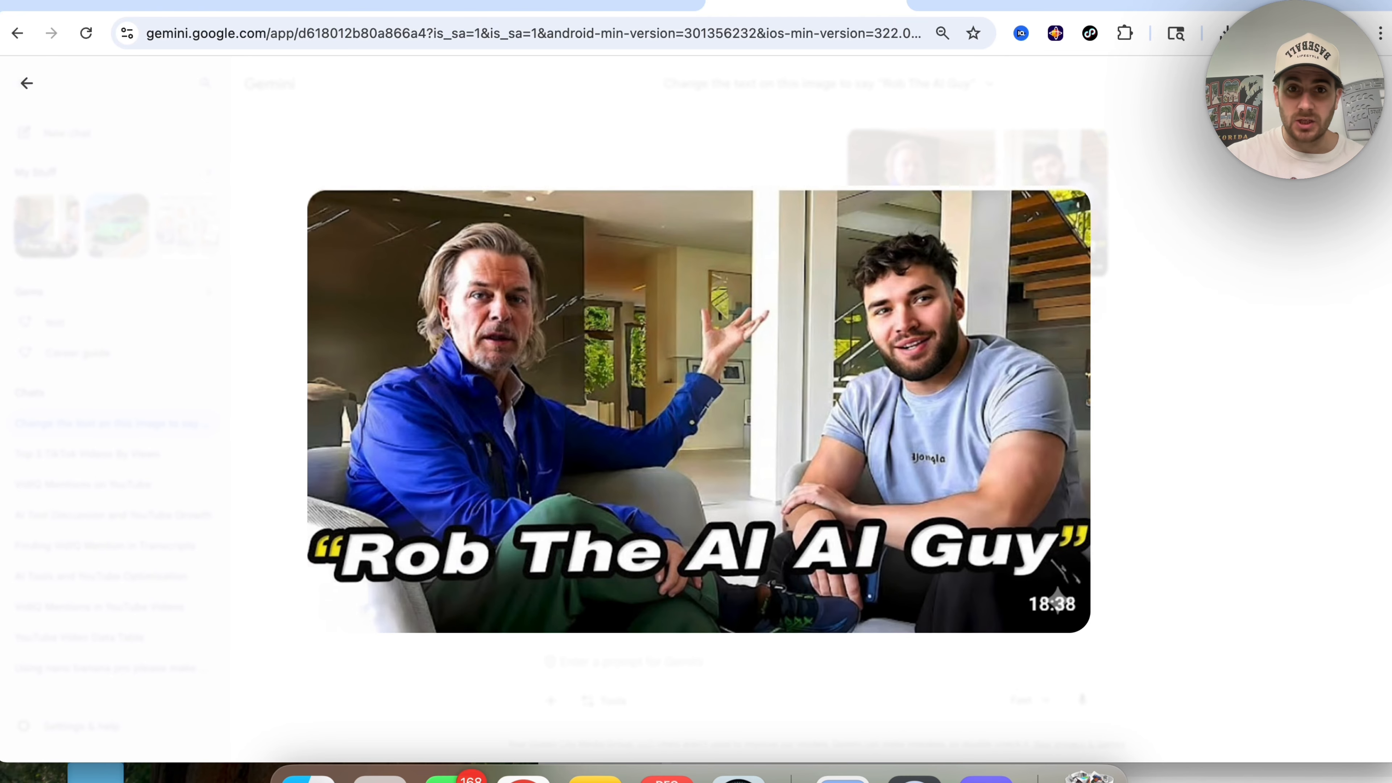
click(631, 8)
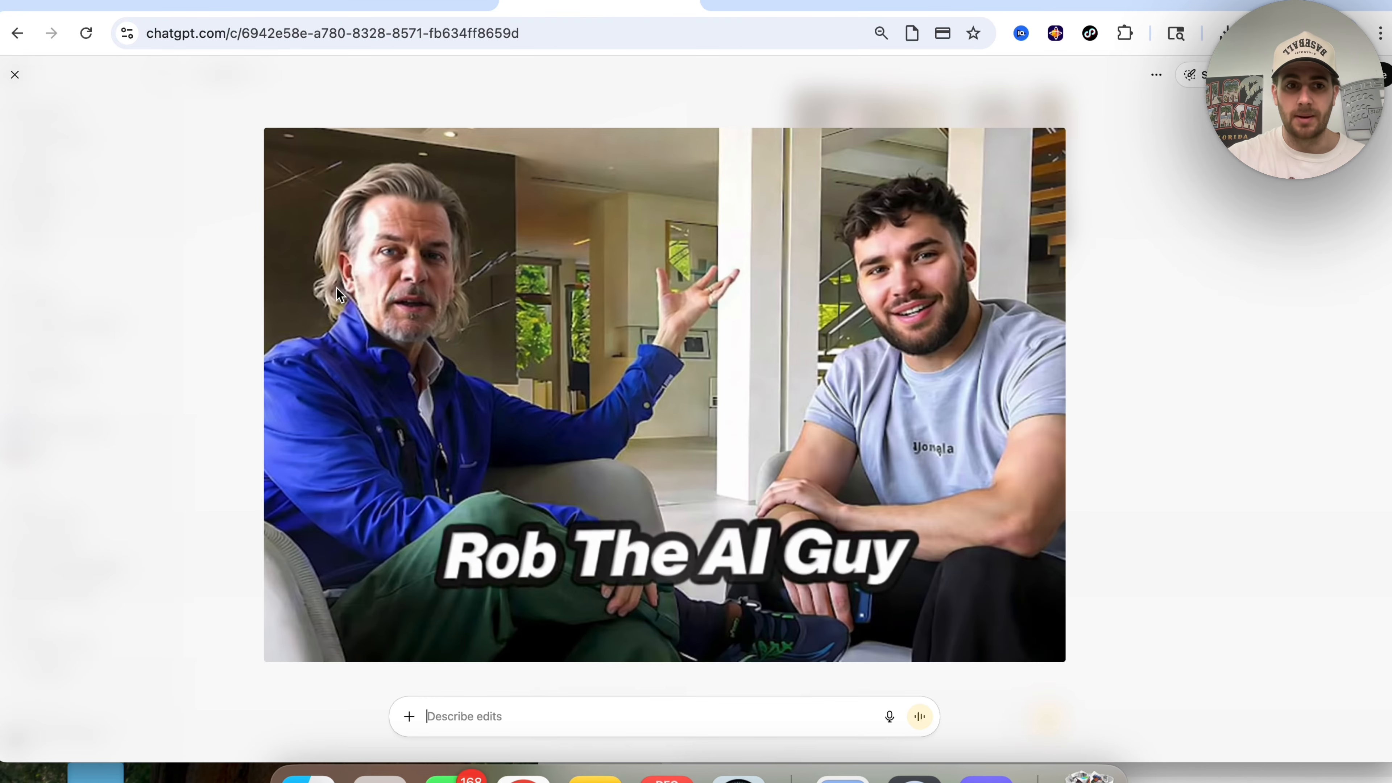
click(188, 329)
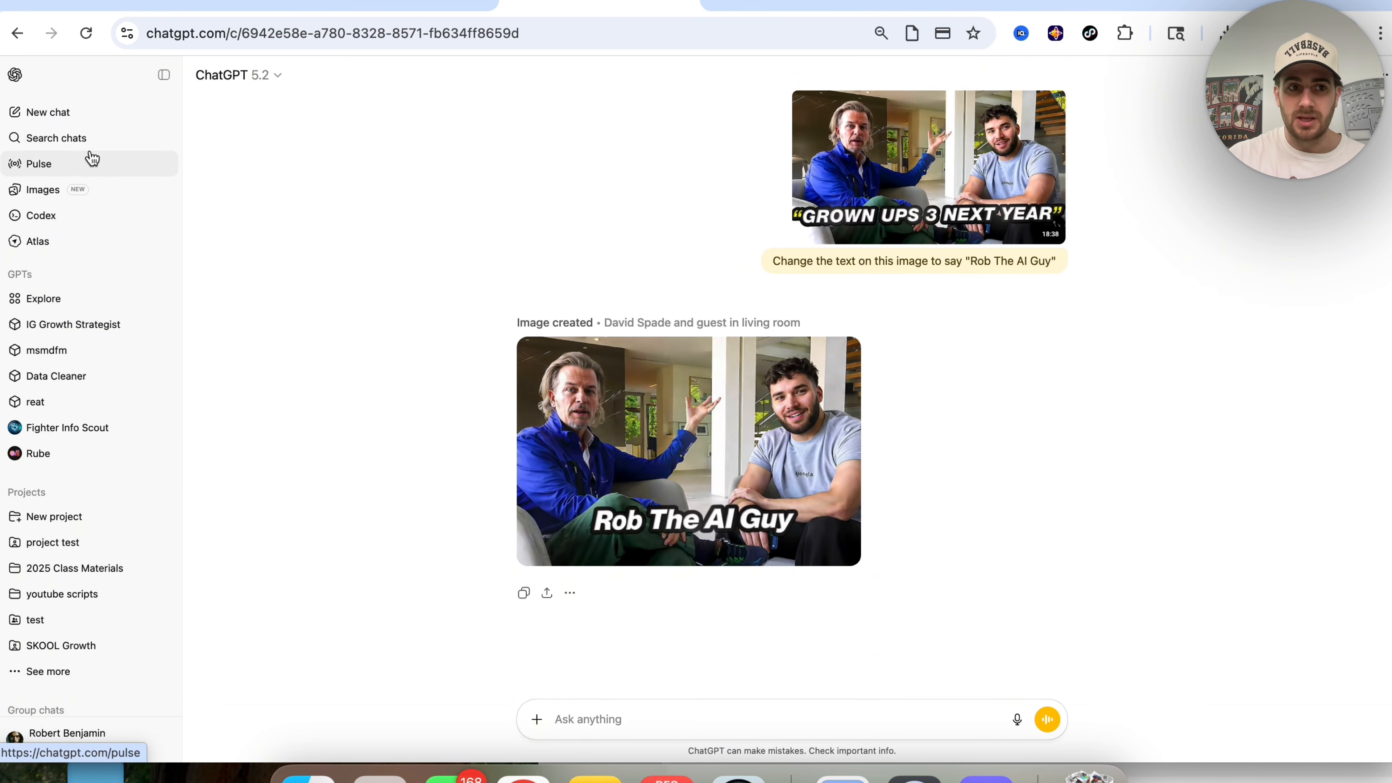
- On ChatGPT's Images page, submit the prompt "Make an image of a strange colored SF90 driving down the long island expressway"
click(71, 193)
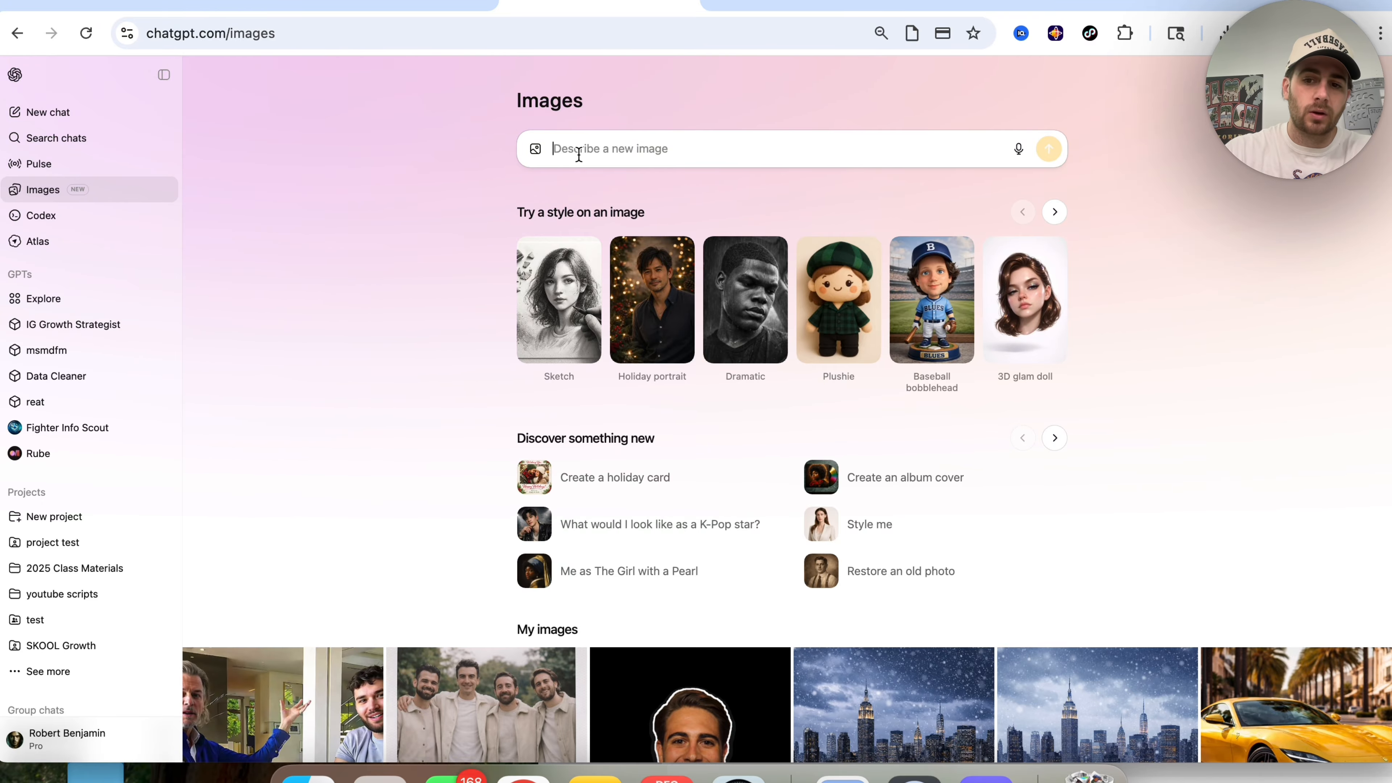
text(Make an )
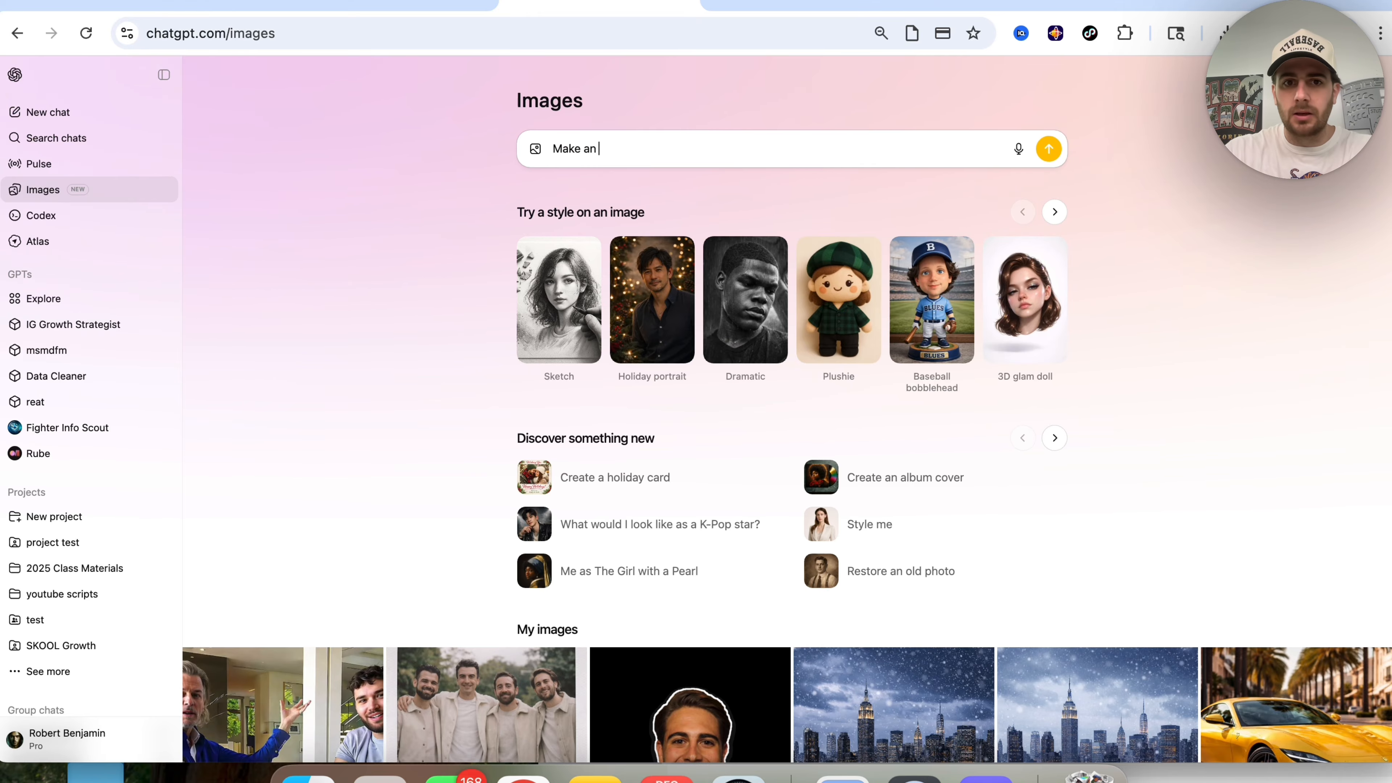
text(image of a s)
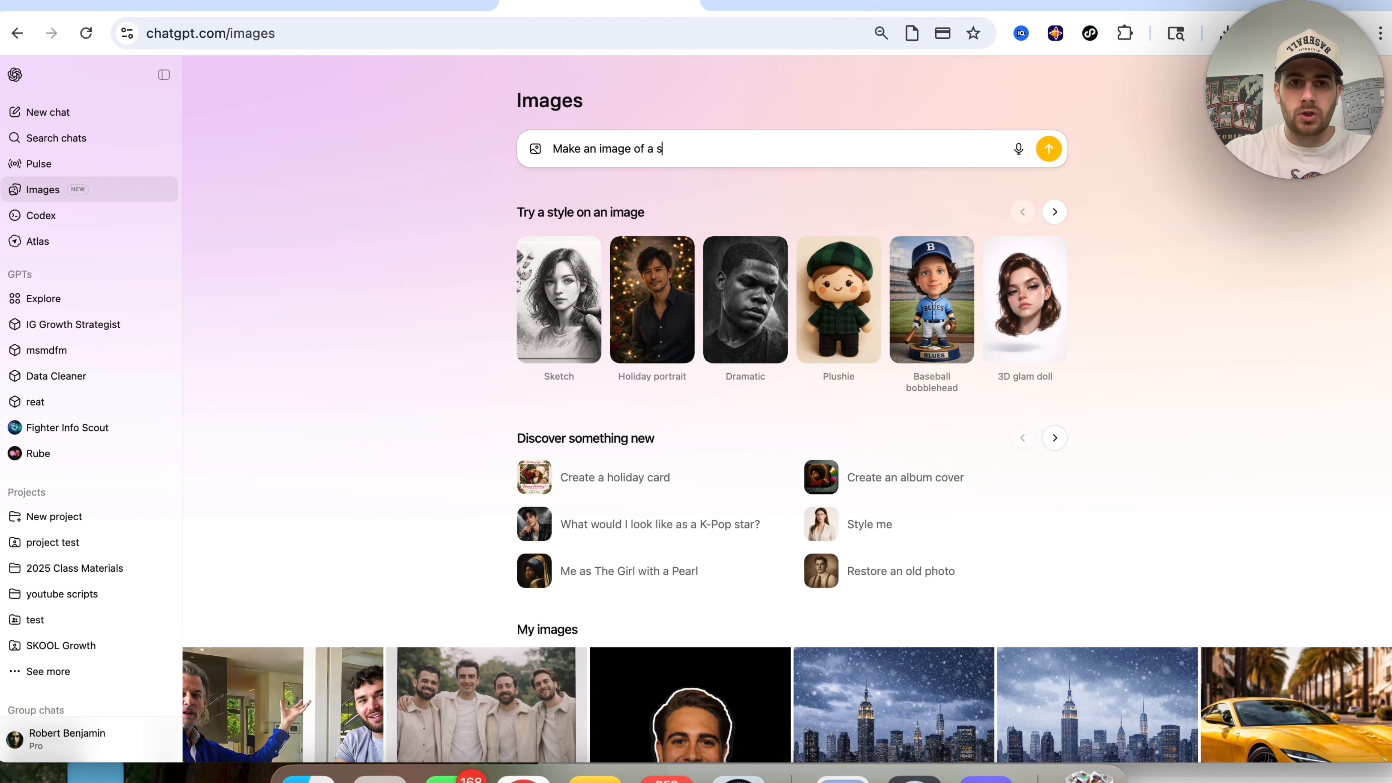
text(trange colored )
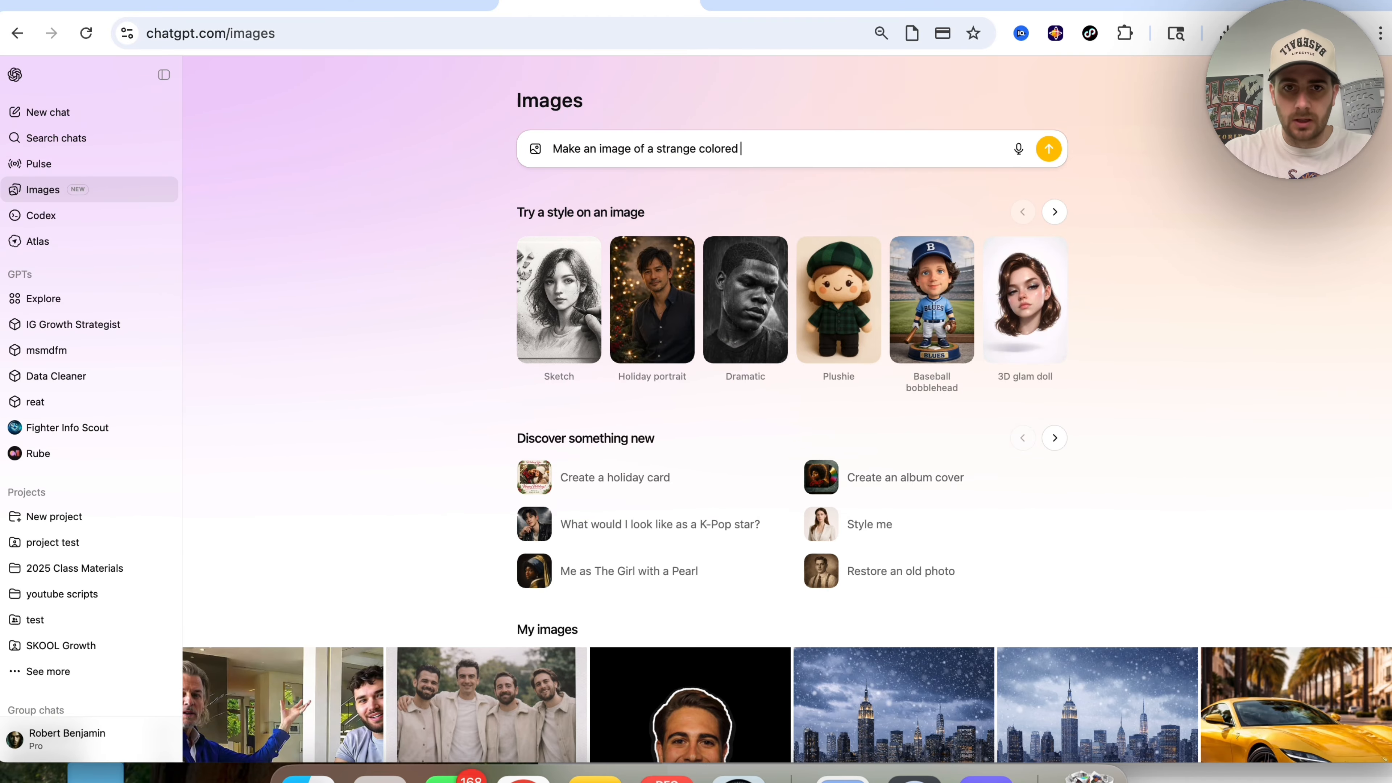
text(SF)
text(80)
key(BackSpace)
key(BackSpace)
text(90)
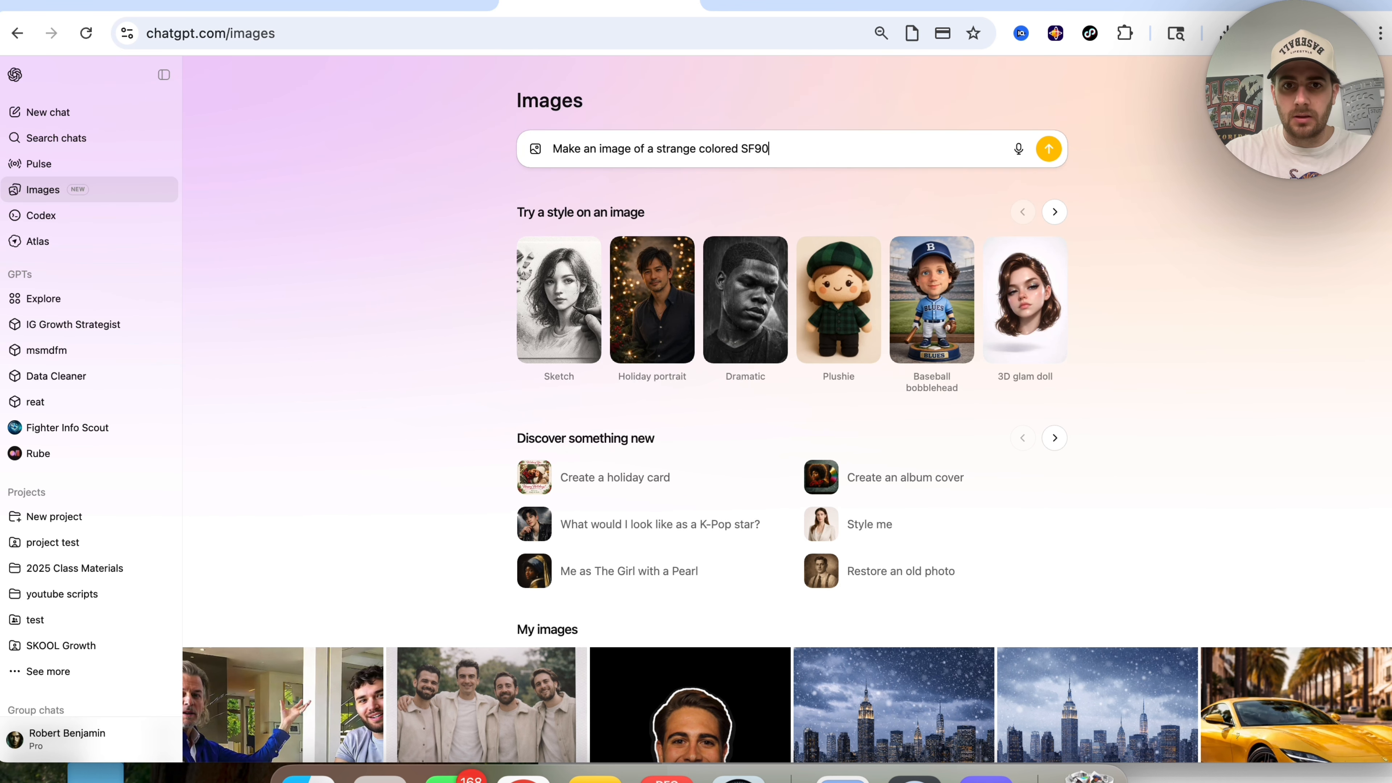
text( driving down)
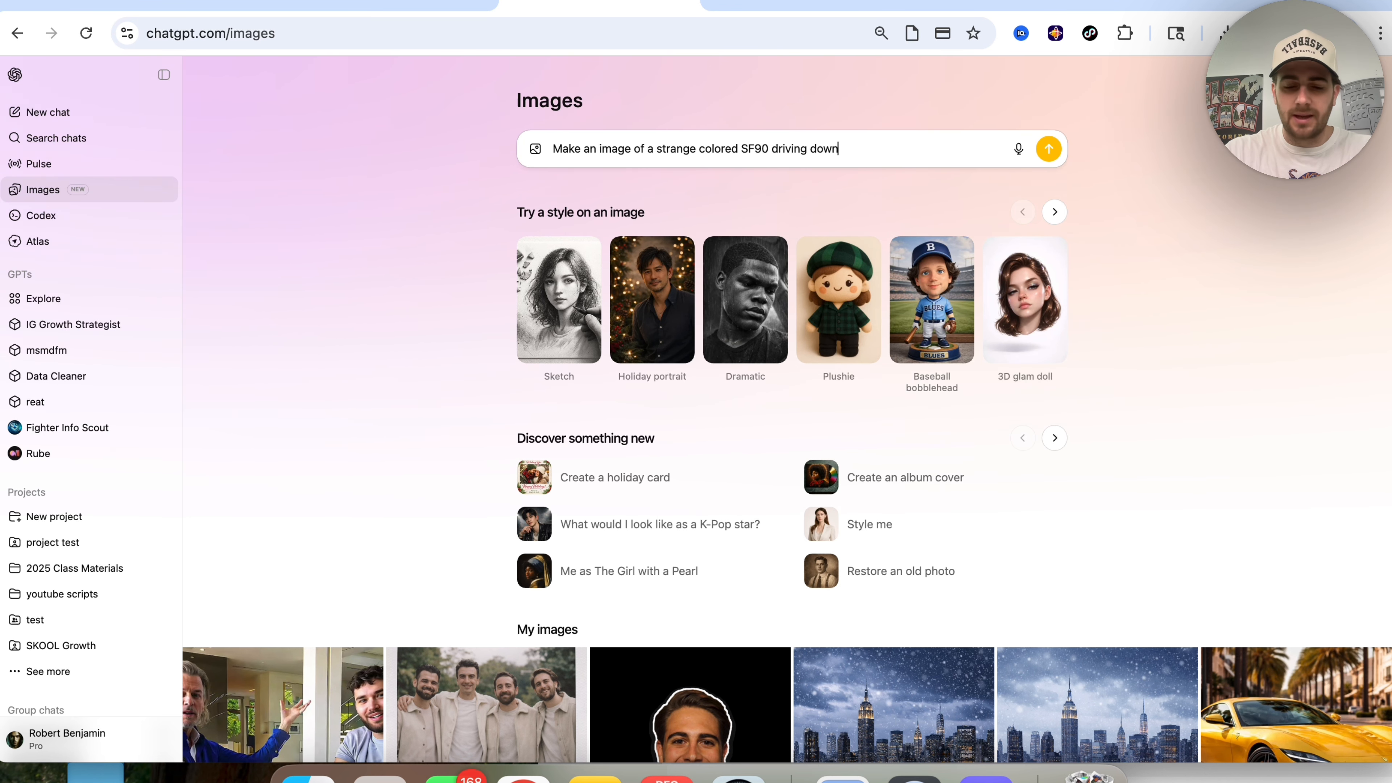
text( the long island)
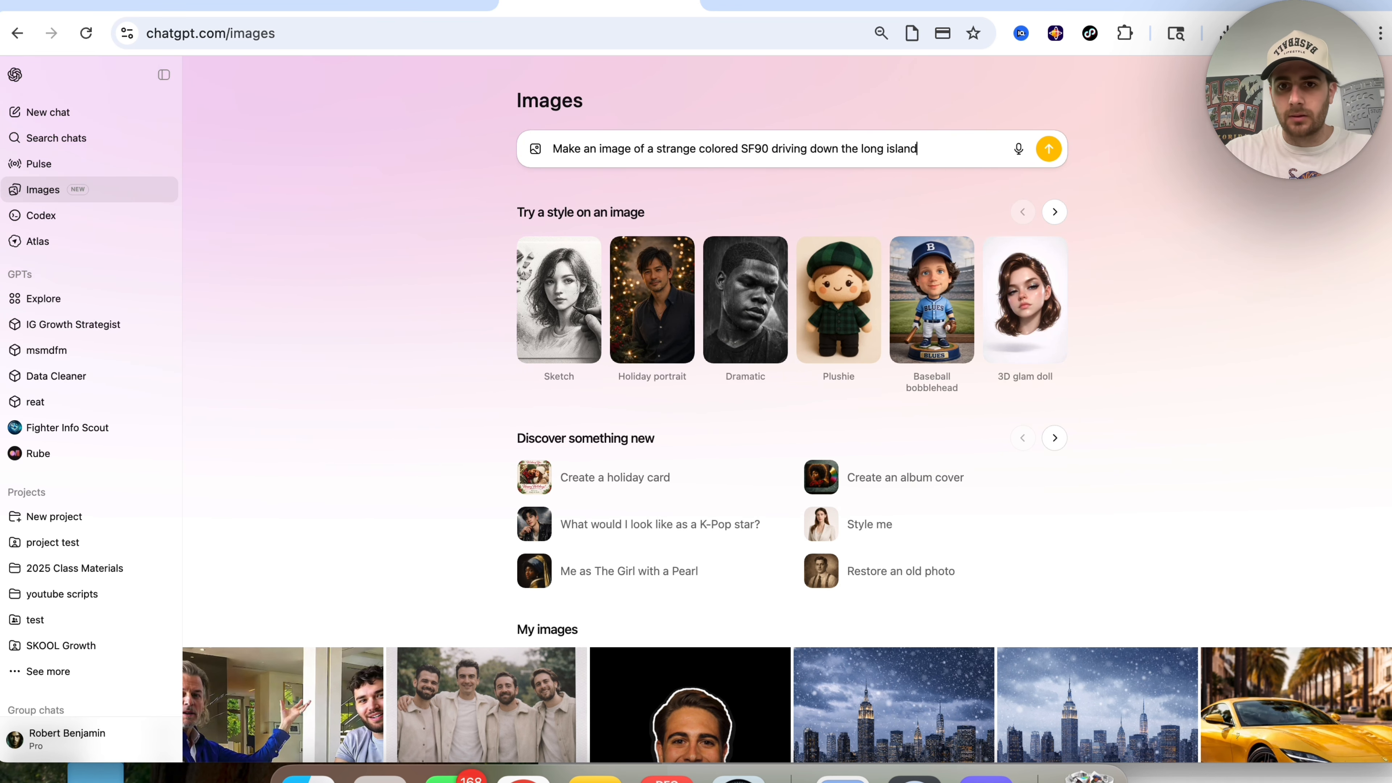
text( expressway)
key(Return)
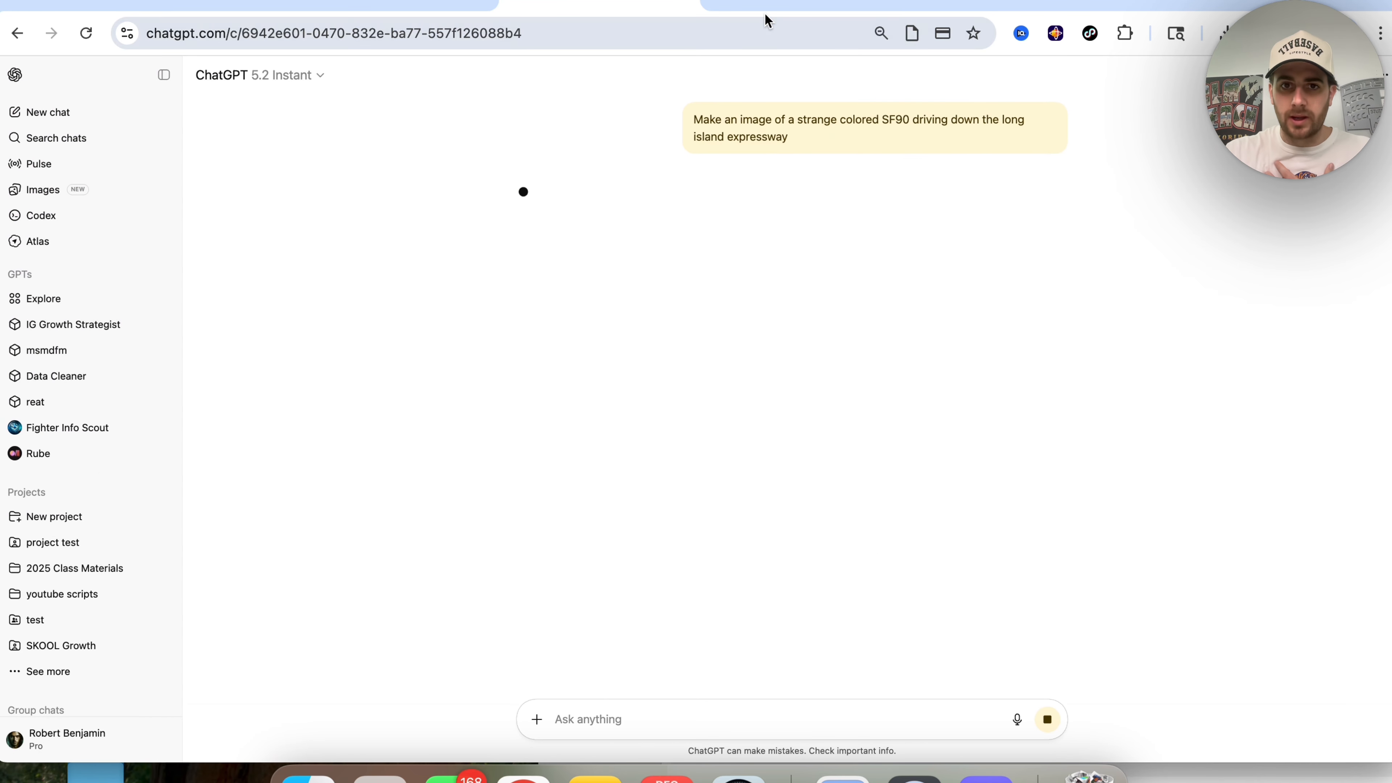
- Switch to Gemini, start a new chat in image creation mode, and submit the prompt "Make an image of a strange colored SF90 driving down the long island expressway"
click(762, 15)
click(186, 190)
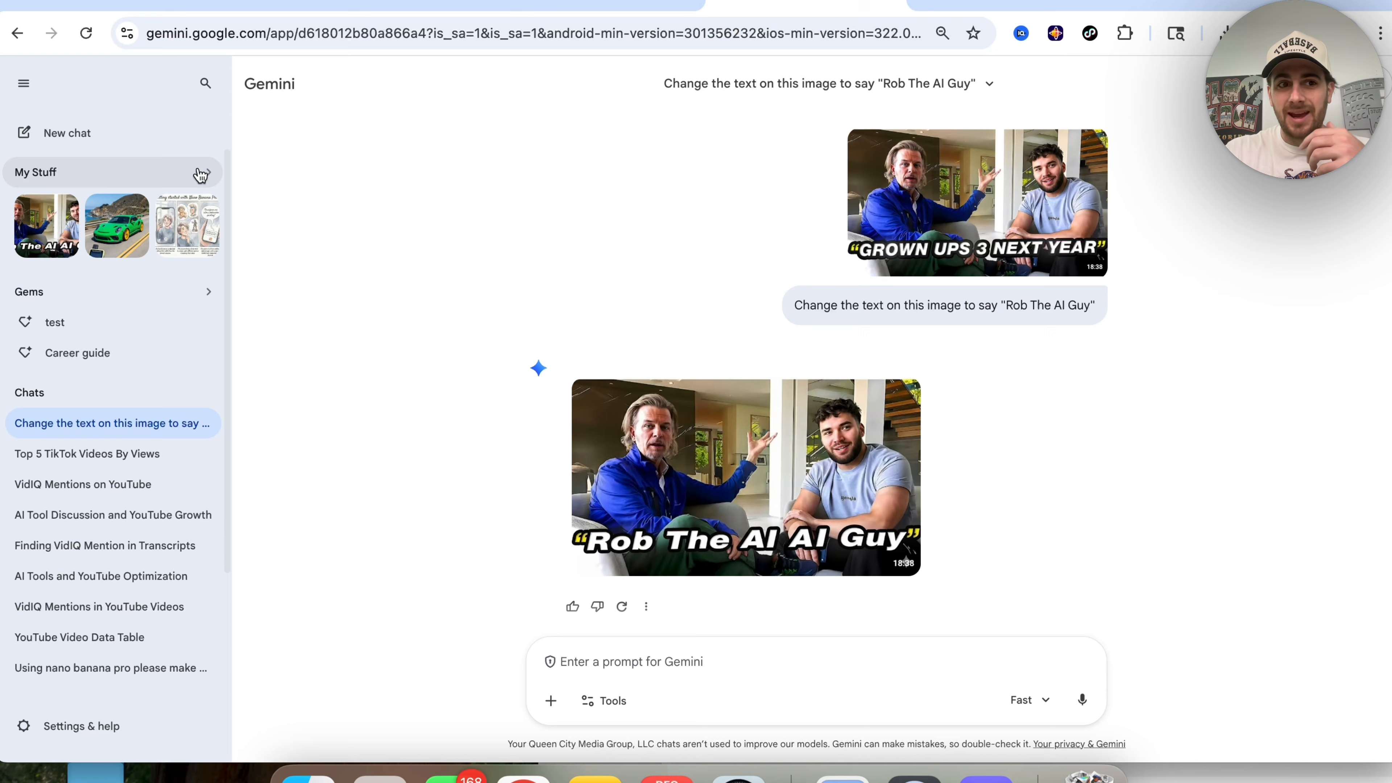
click(102, 137)
click(664, 496)
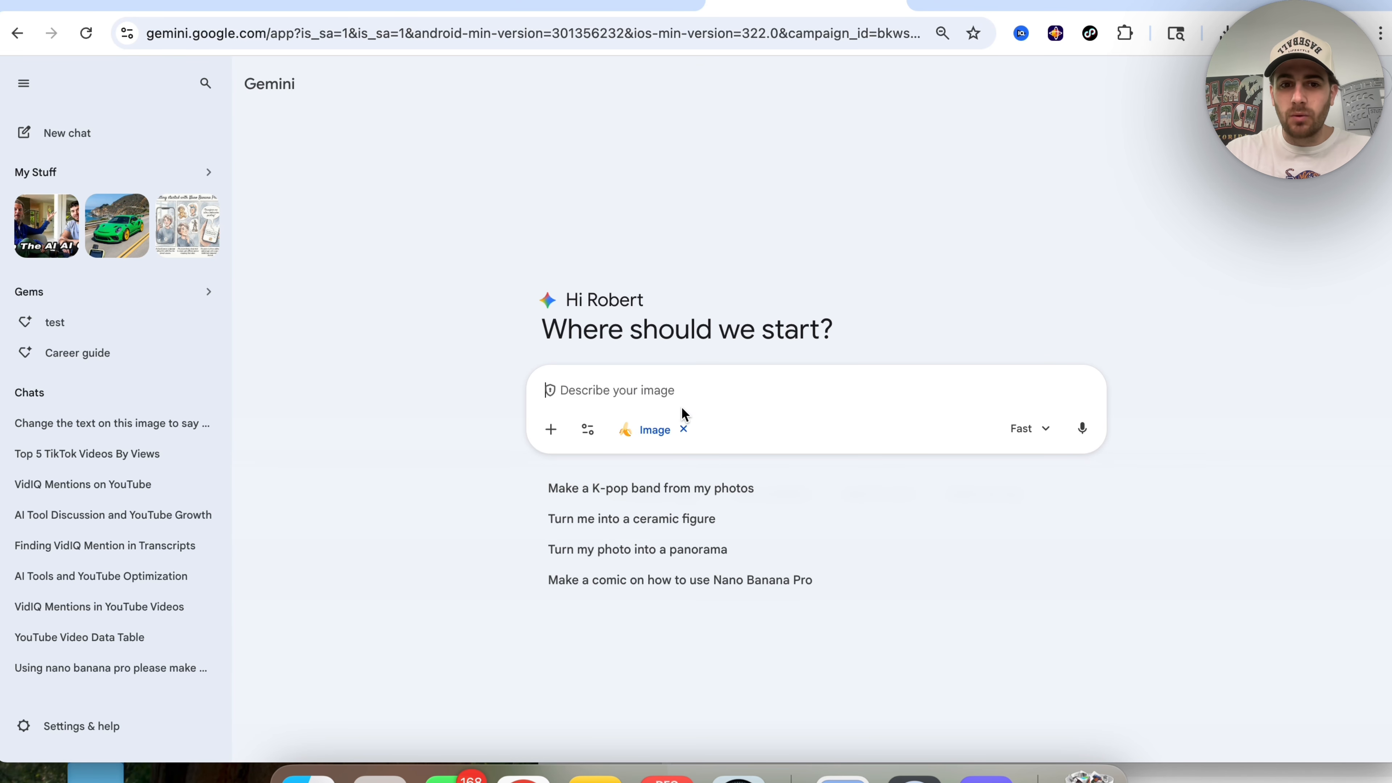
text(Make an image of a strange colored SF90 driving down the long island expressway)
key(Return)
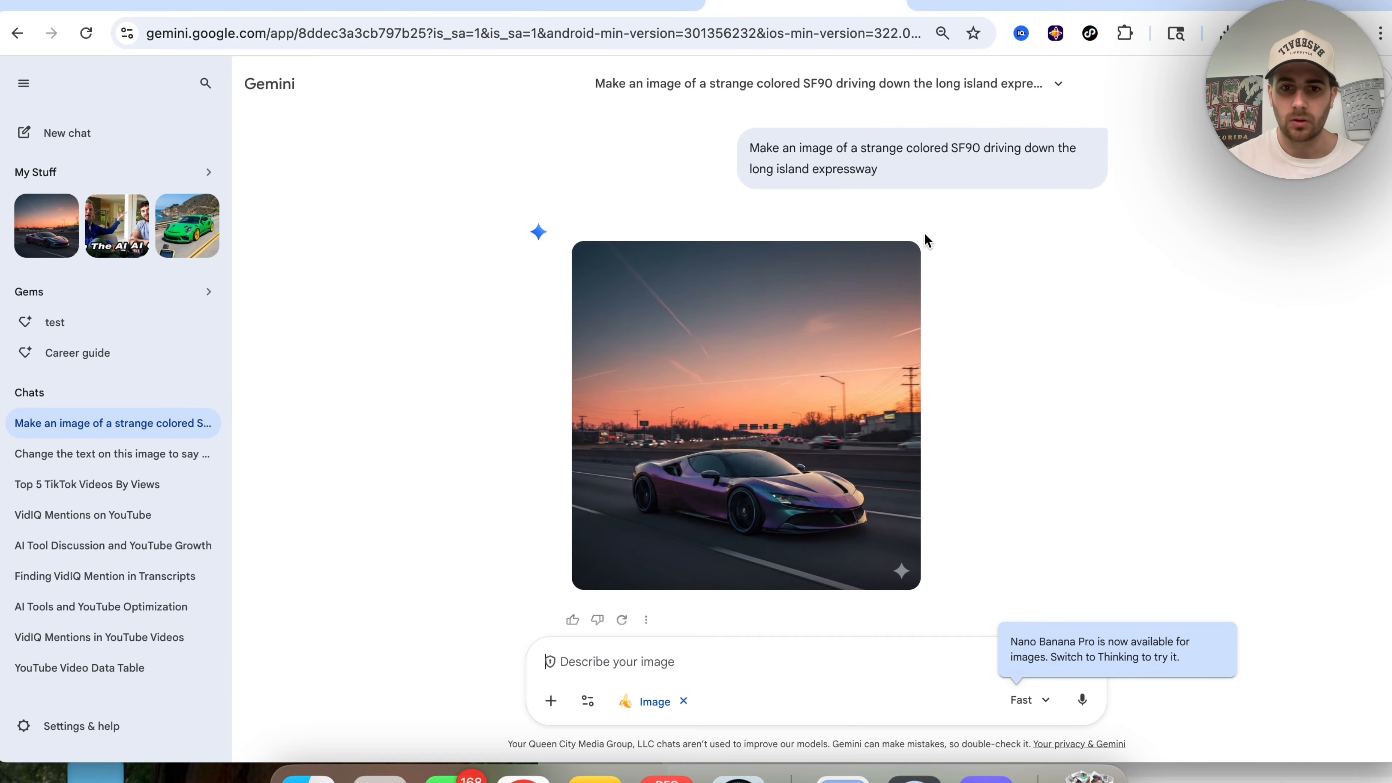
- Examine Gemini's generated SF90 image in an enlarged view, checking the car and road, and close the view
click(790, 446)
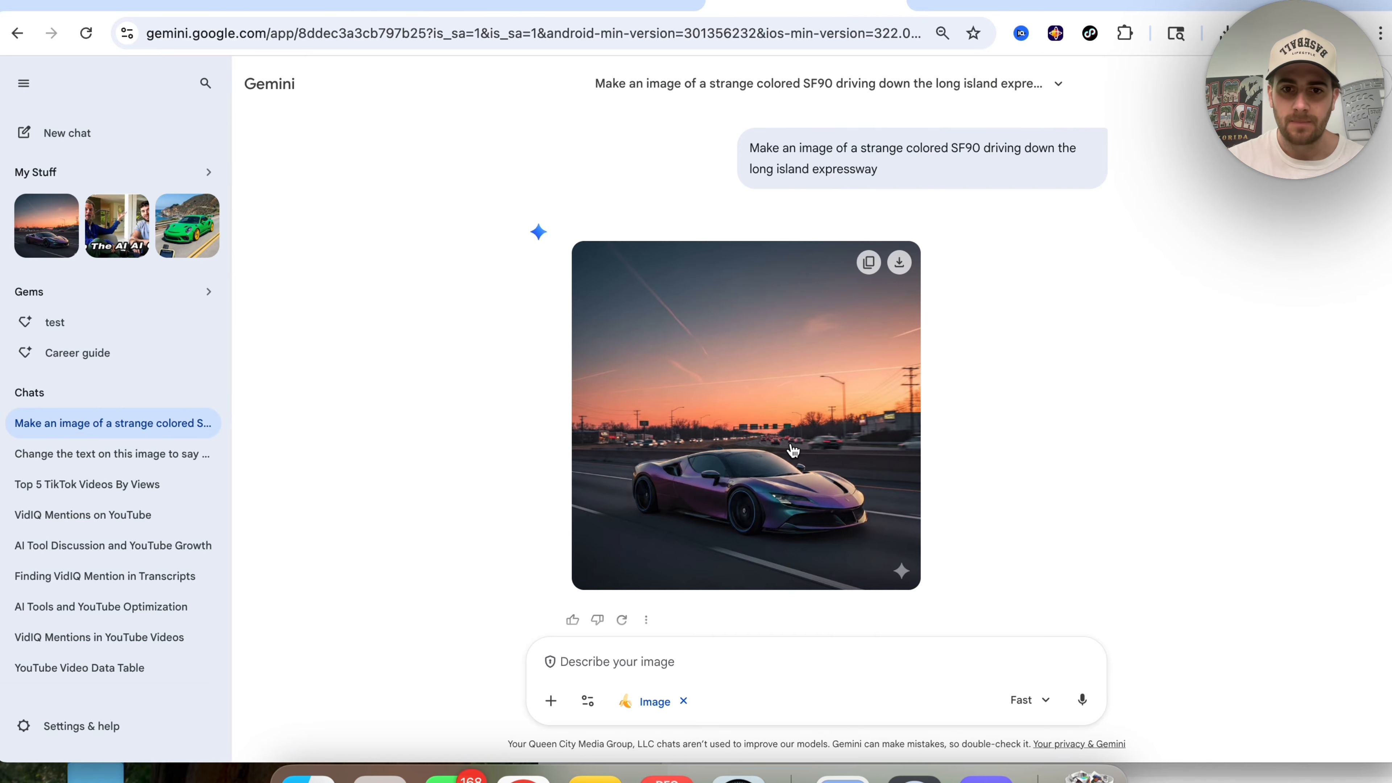
click(793, 450)
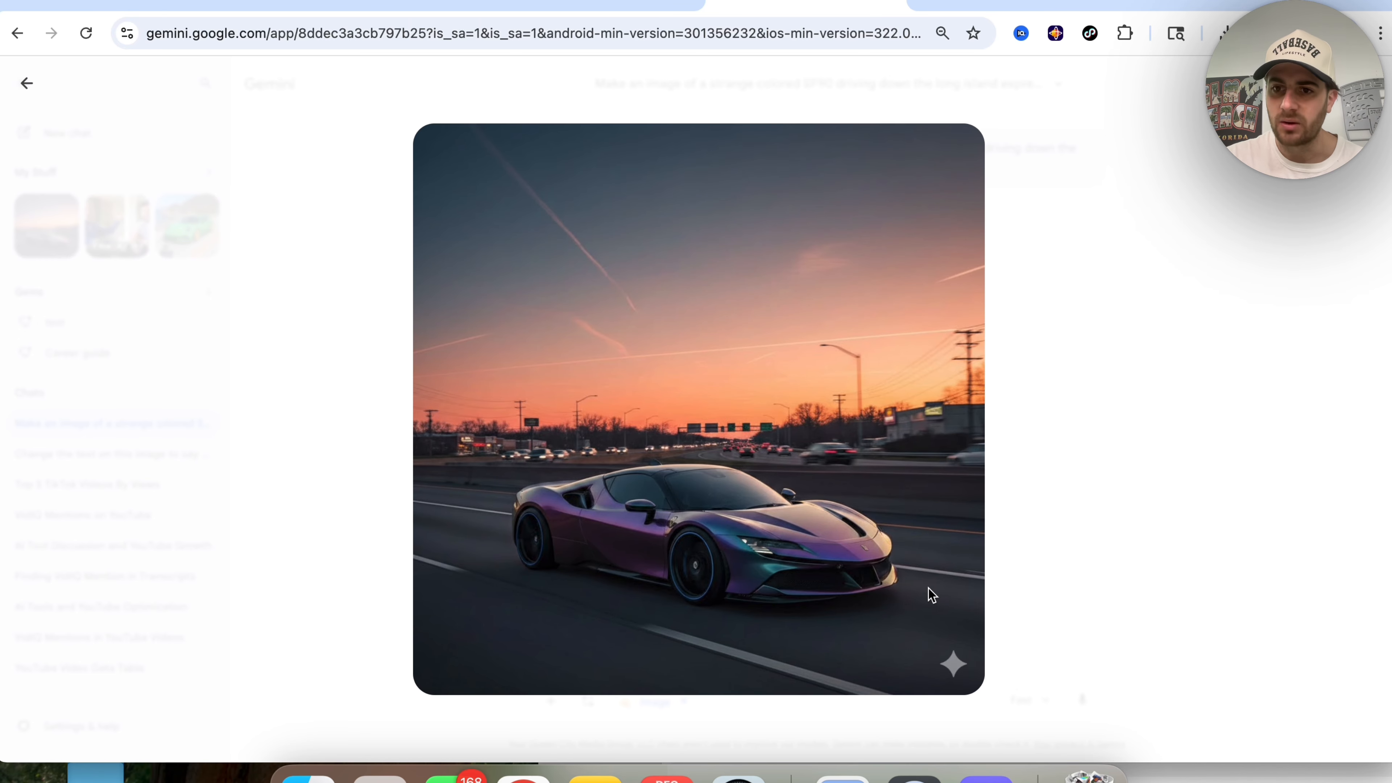
click(1032, 471)
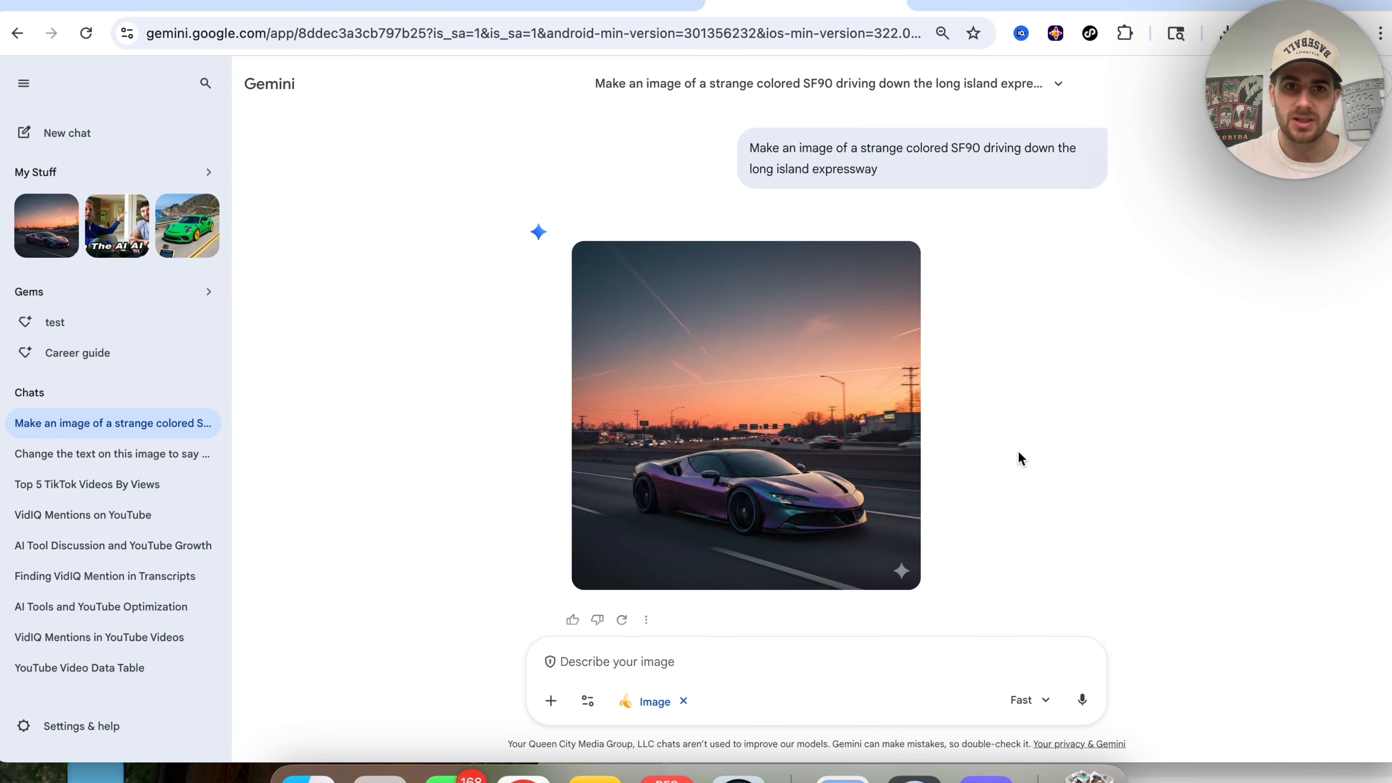
- Return to the ChatGPT chat and enlarge its SF90 image to examine the car and highway signs
click(677, 7)
mouse_move(675, 257)
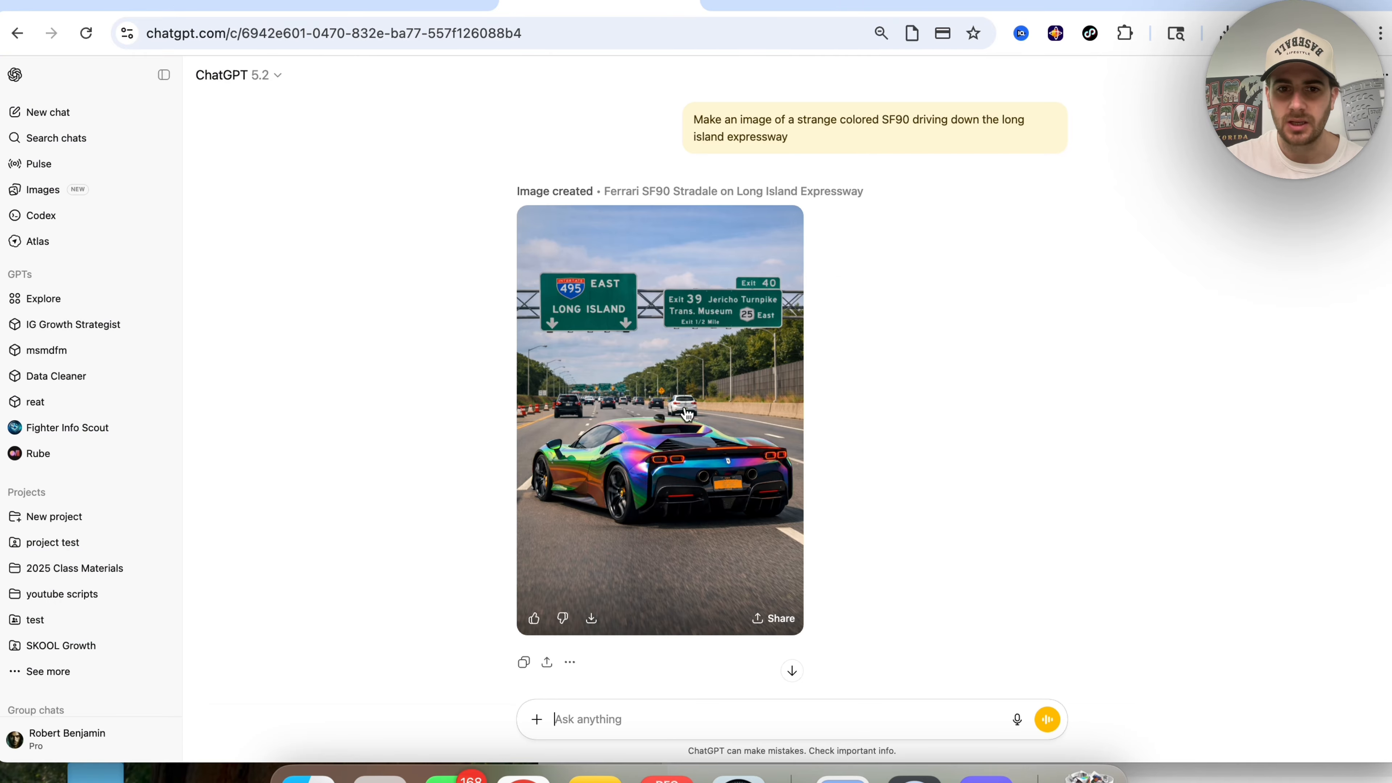
click(695, 459)
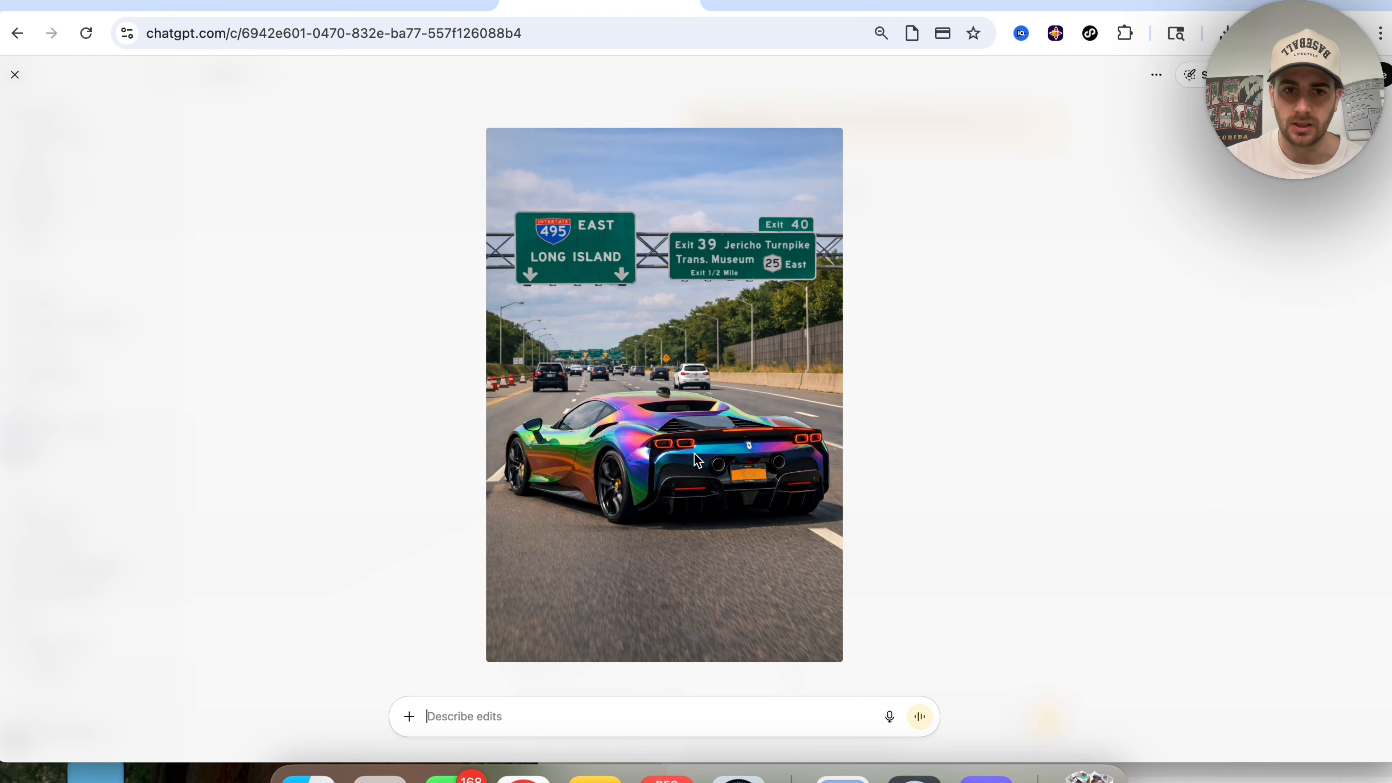